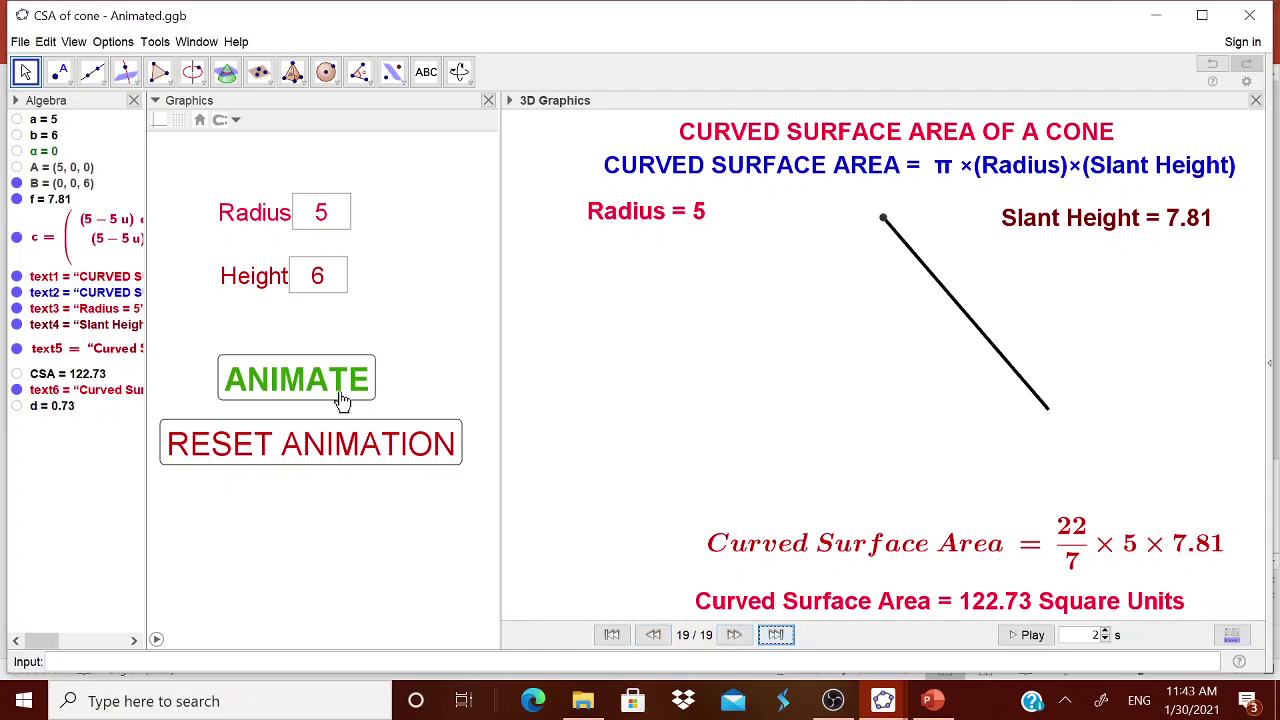
Start the cone animation and set the cone's radius to 6
{"action": "left_click", "coordinate": [341, 396]}
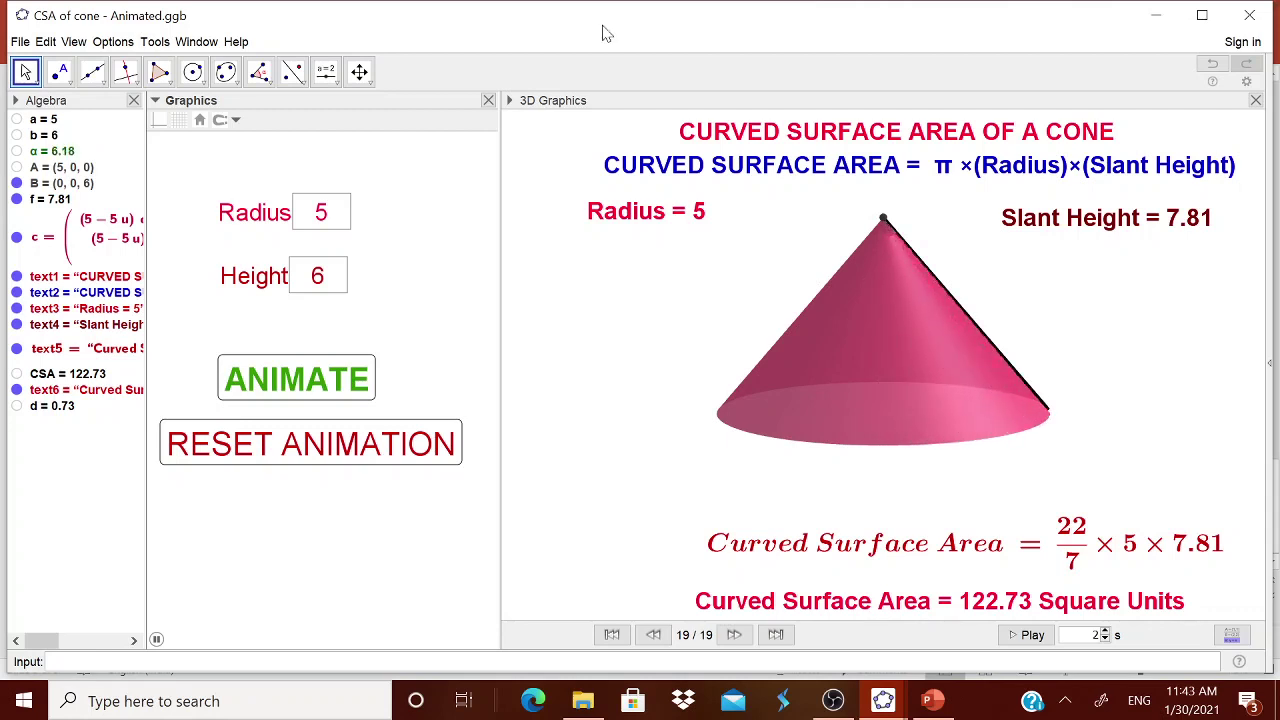
{"action": "left_click", "coordinate": [331, 233]}
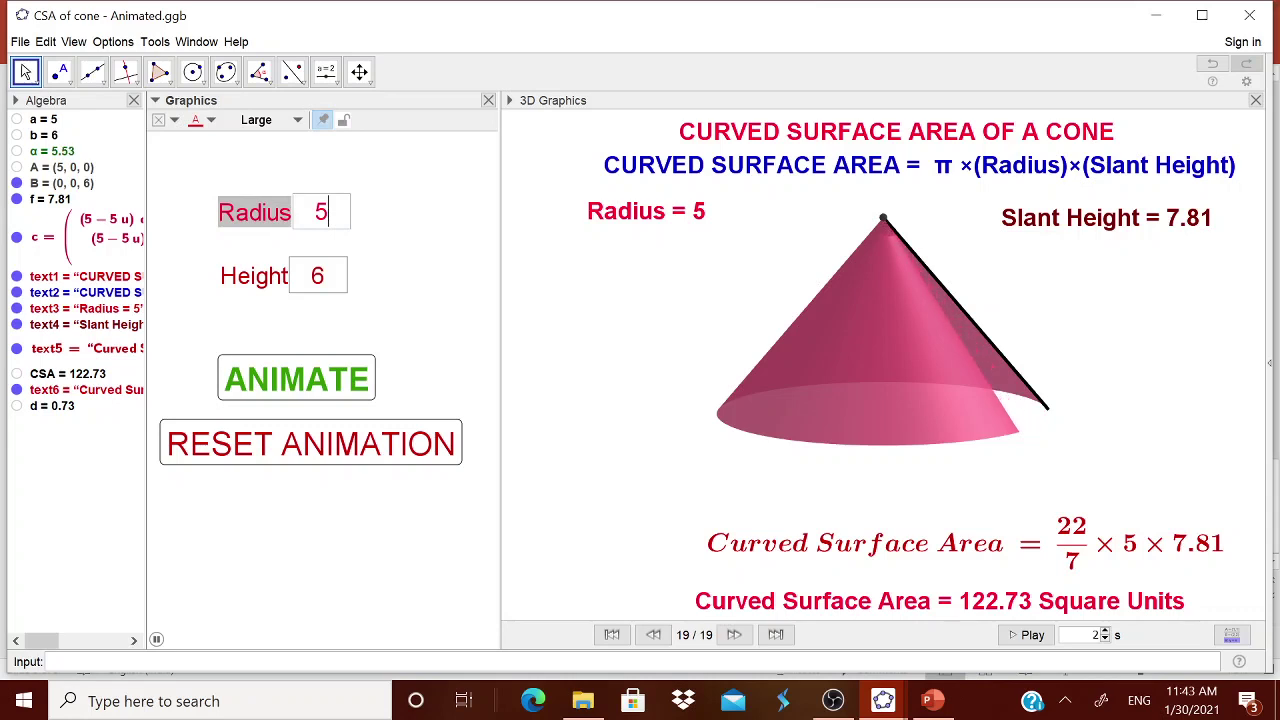
{"action": "double_click", "coordinate": [321, 213]}
{"action": "type", "text": "6"}
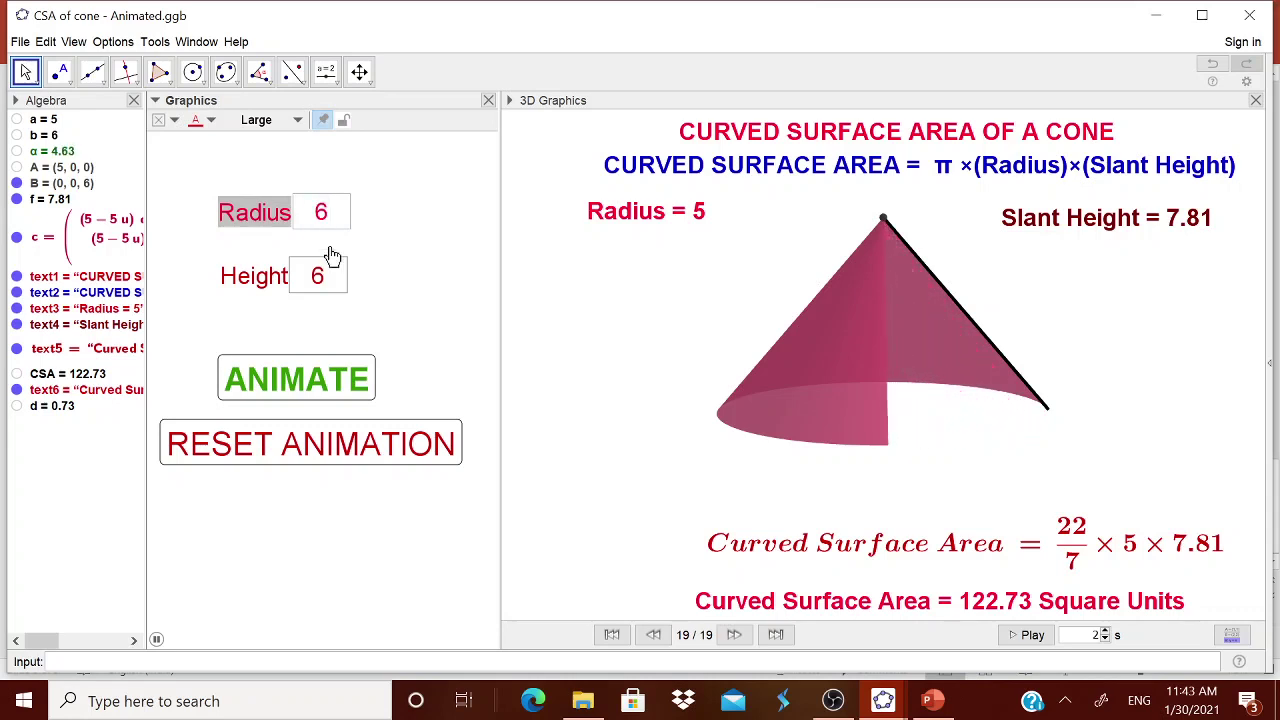
Set the cone's height to 8 while the animation is running
{"action": "left_click", "coordinate": [332, 281]}
{"action": "double_click", "coordinate": [318, 277]}
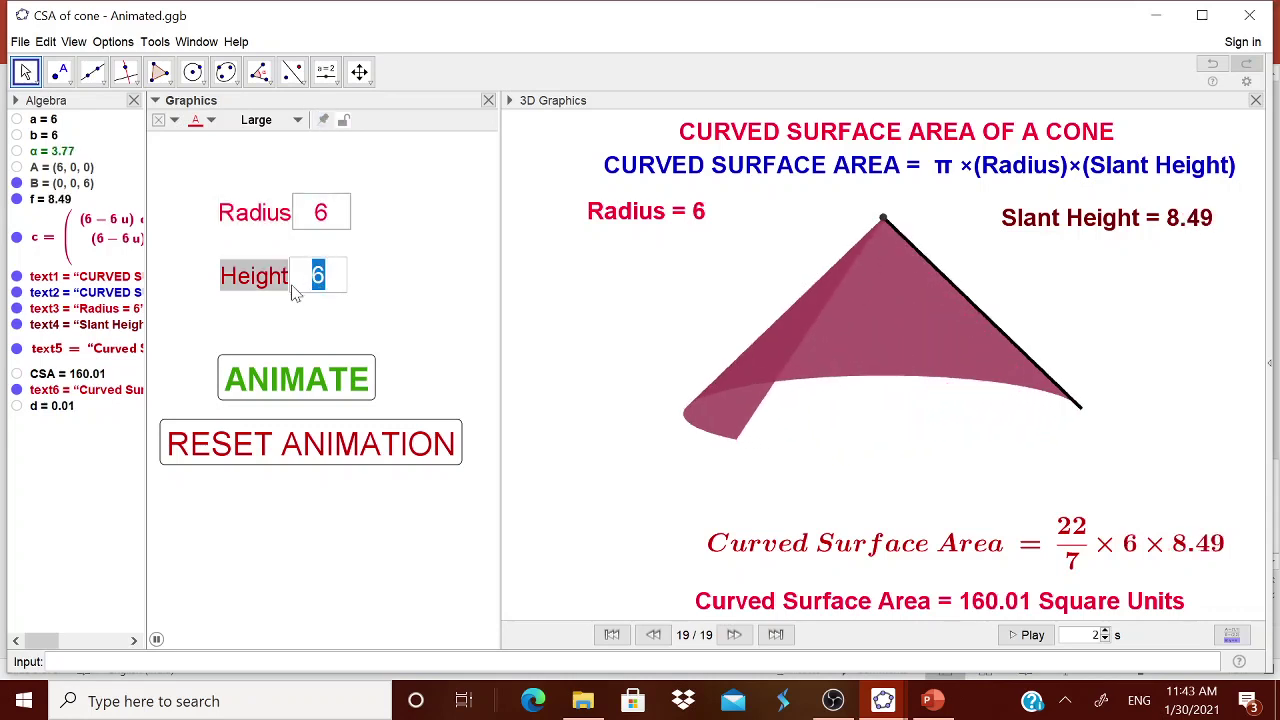
{"action": "type", "text": "8"}
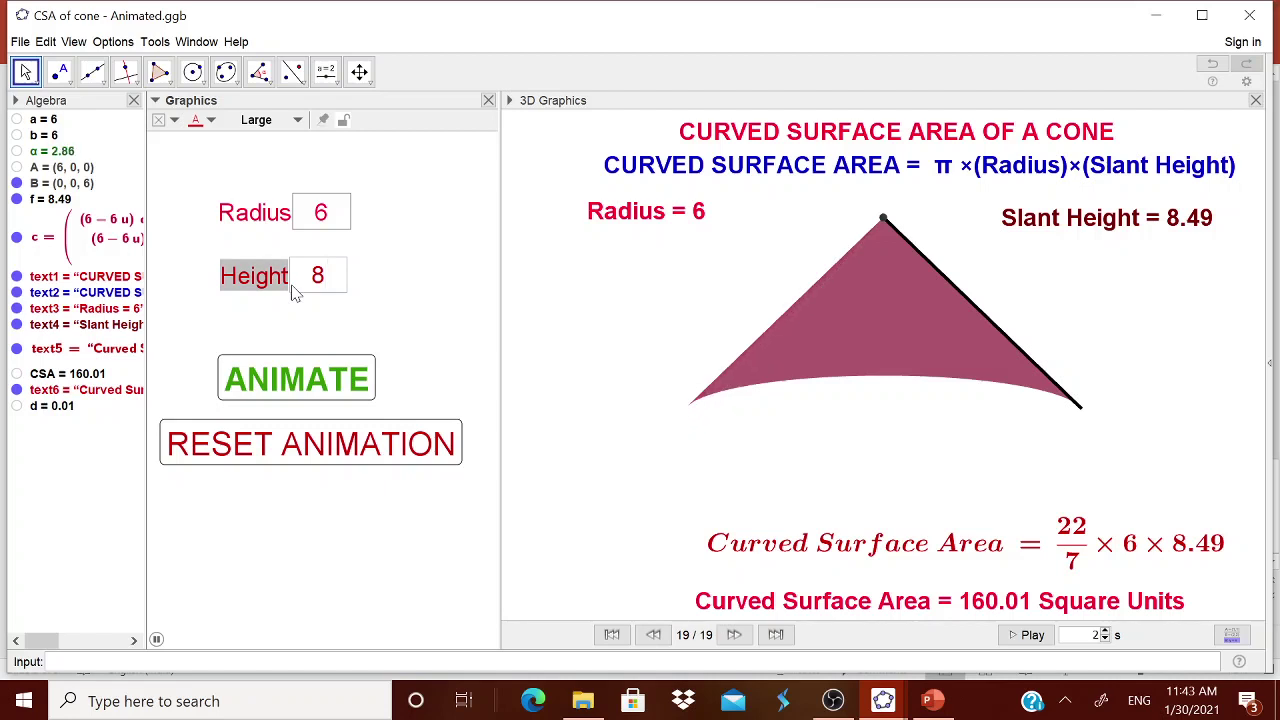
{"action": "key", "text": "Return"}
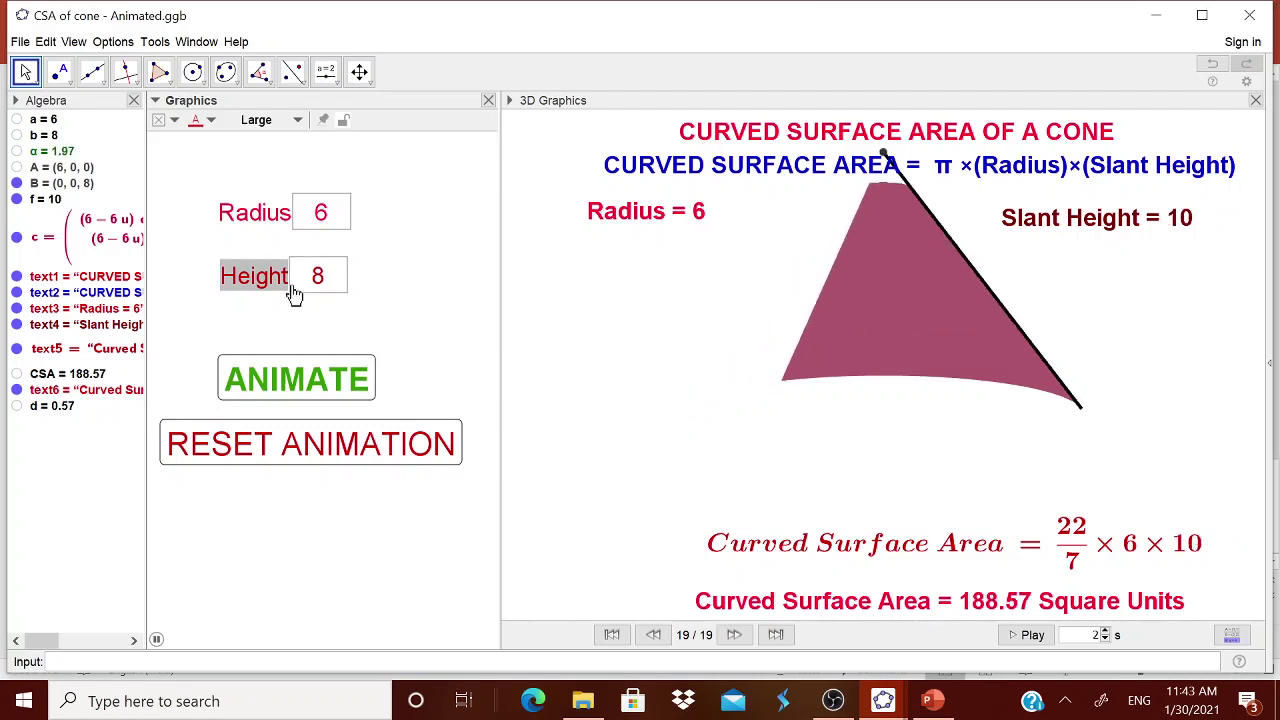
Set the cone's height to 6
{"action": "left_click", "coordinate": [320, 280]}
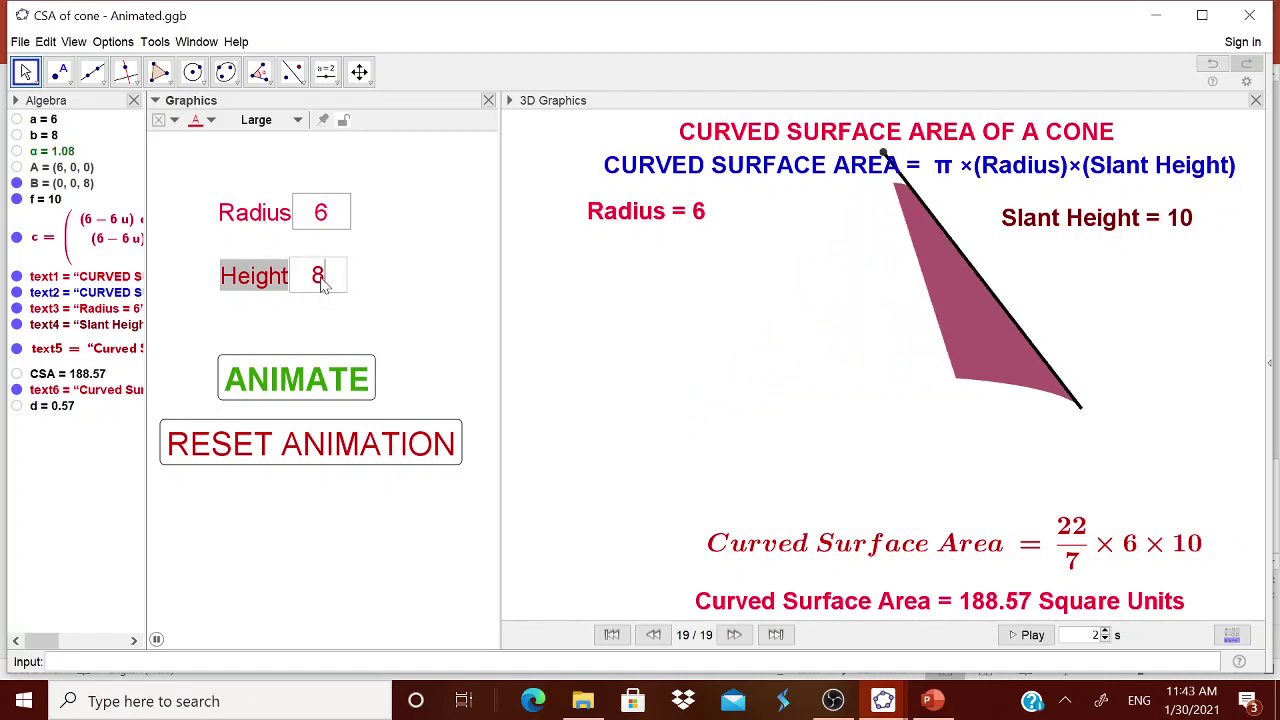
{"action": "double_click", "coordinate": [320, 281]}
{"action": "type", "text": "6"}
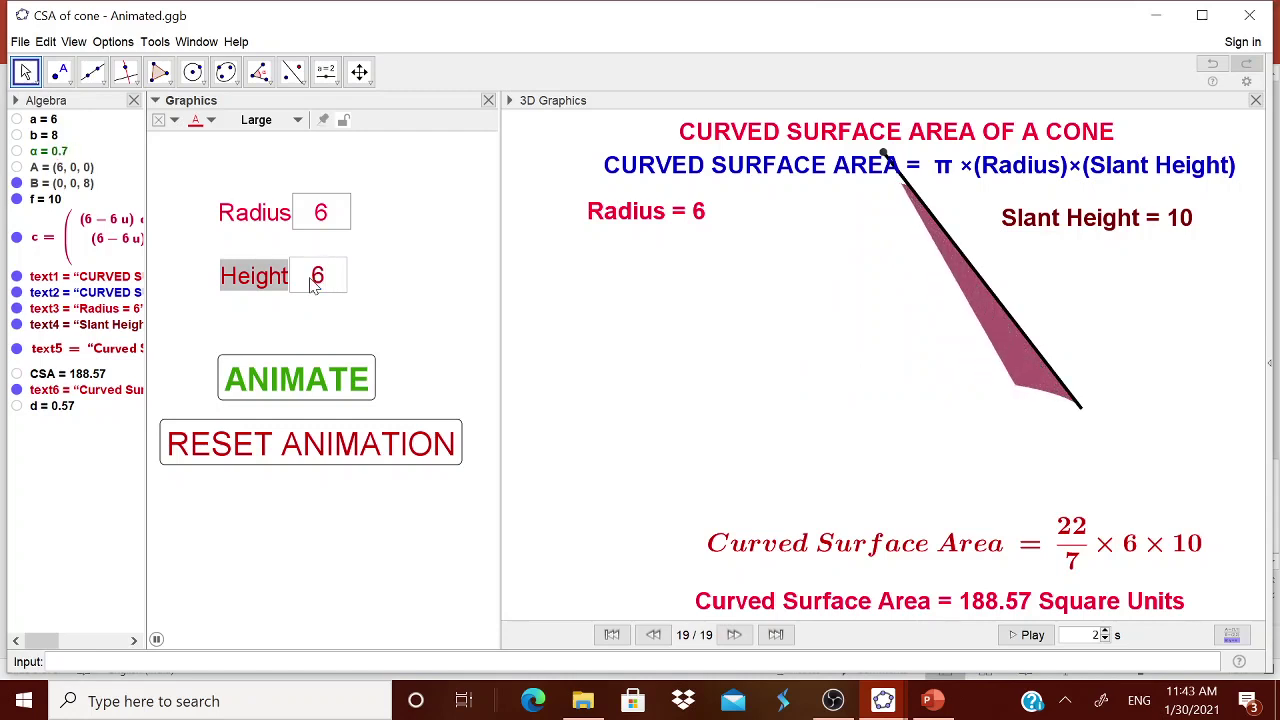
{"action": "left_click", "coordinate": [330, 212]}
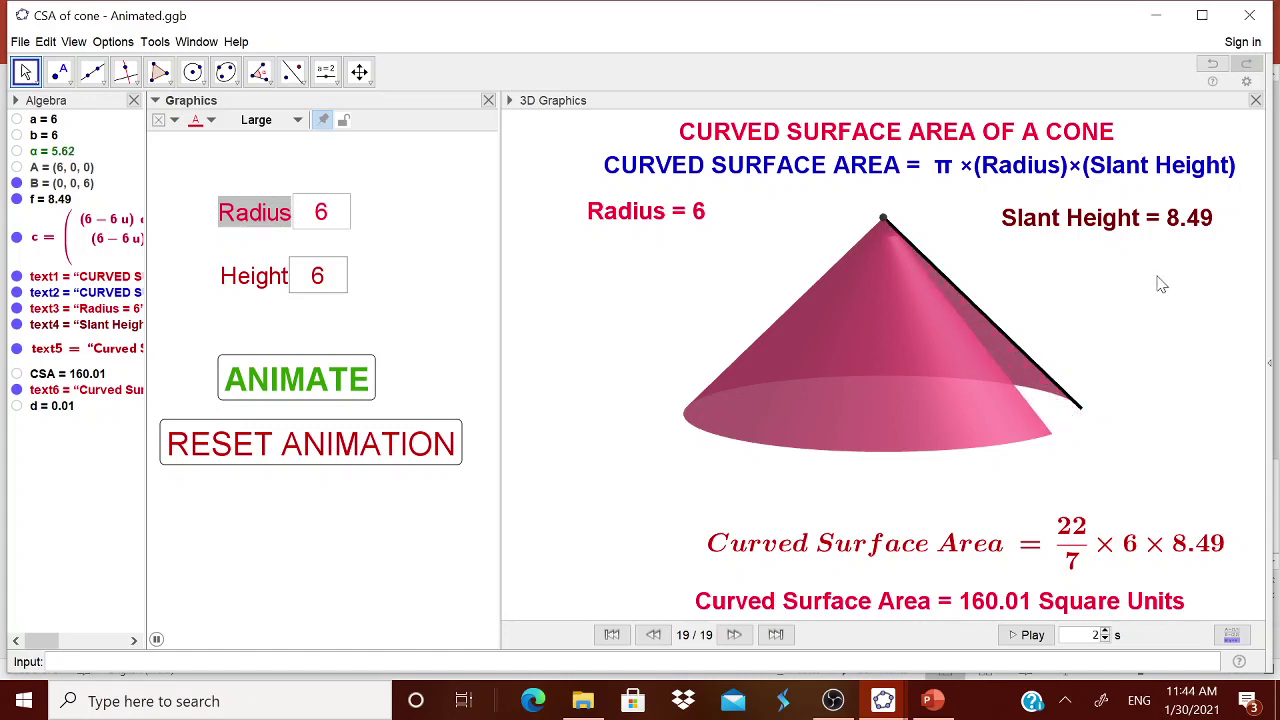
Minimize the finished cone worksheet and switch to the blank GeoGebra Classic 5 window
{"action": "left_click", "coordinate": [1155, 15]}
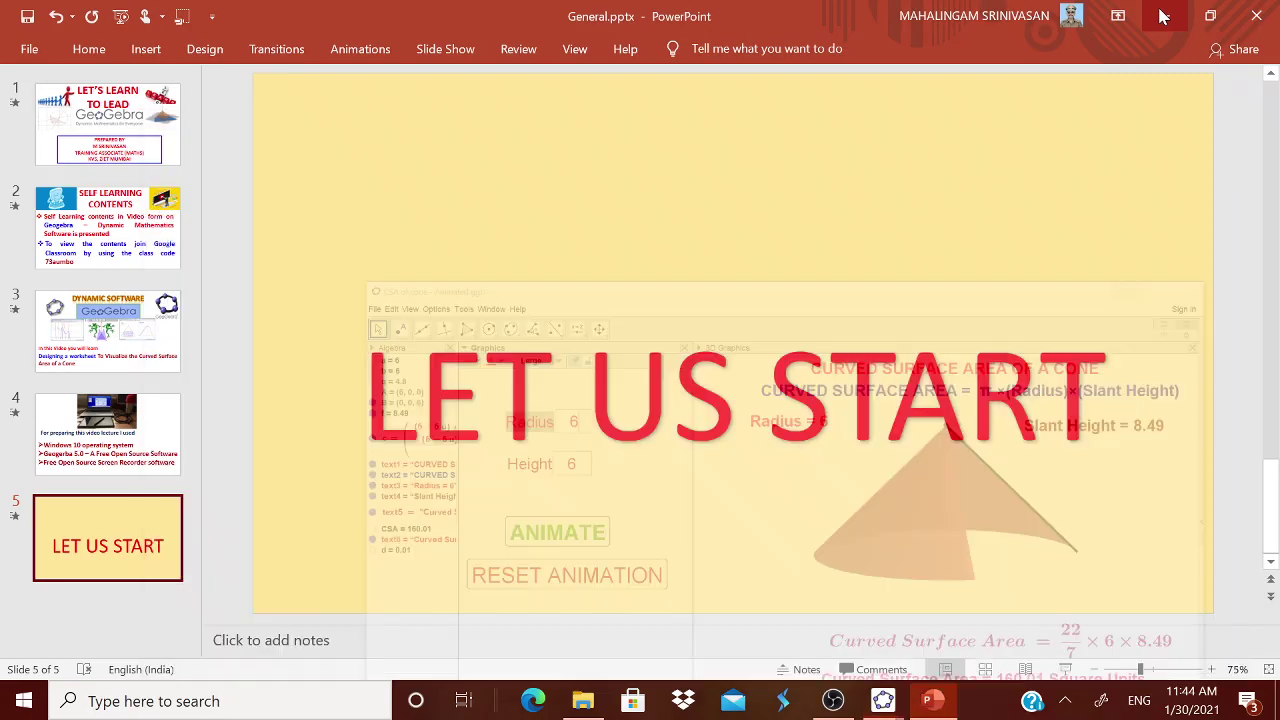
{"action": "mouse_move", "coordinate": [883, 700]}
{"action": "left_click", "coordinate": [946, 634]}
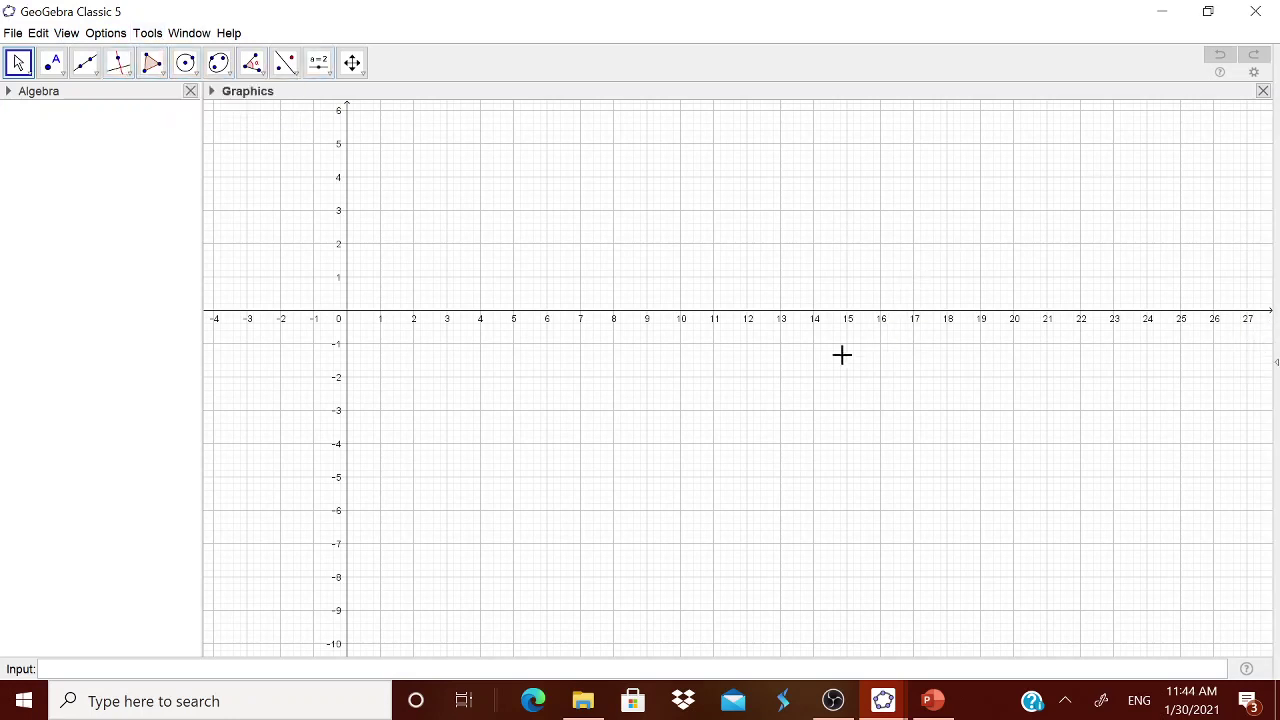
Set the font size of the blank worksheet to 28 pt
{"action": "left_click", "coordinate": [105, 33]}
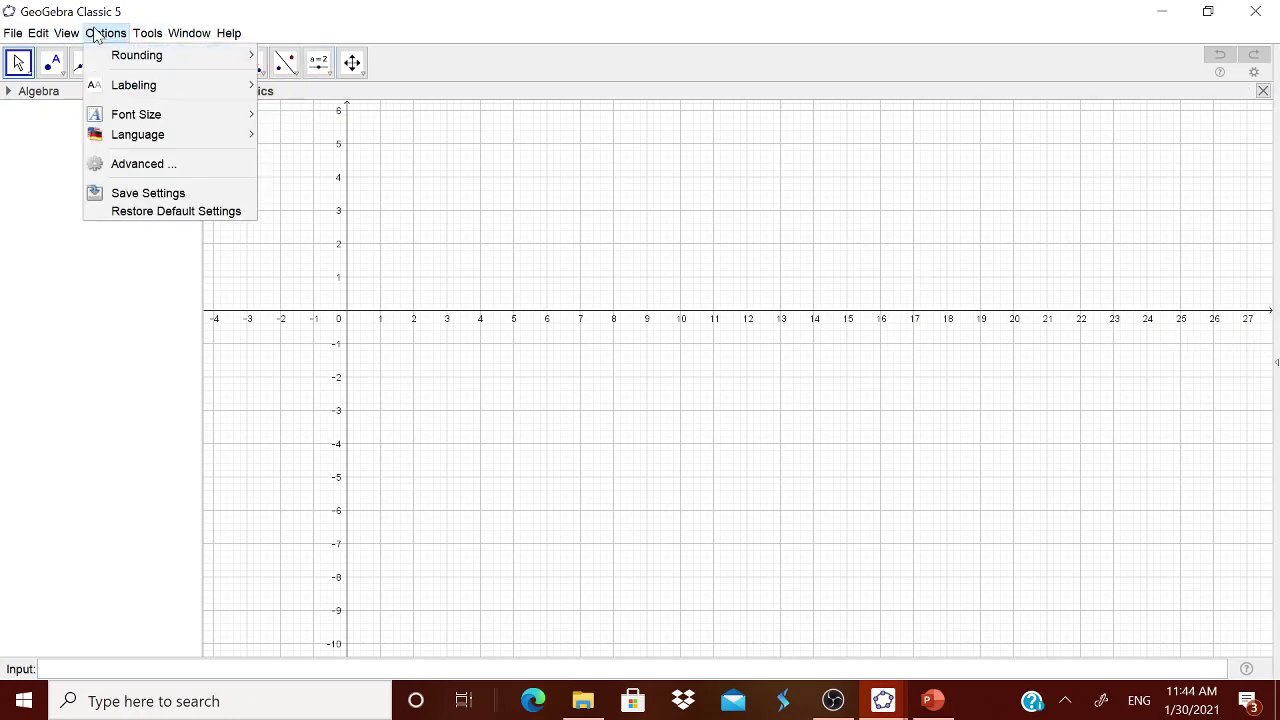
{"action": "mouse_move", "coordinate": [136, 114]}
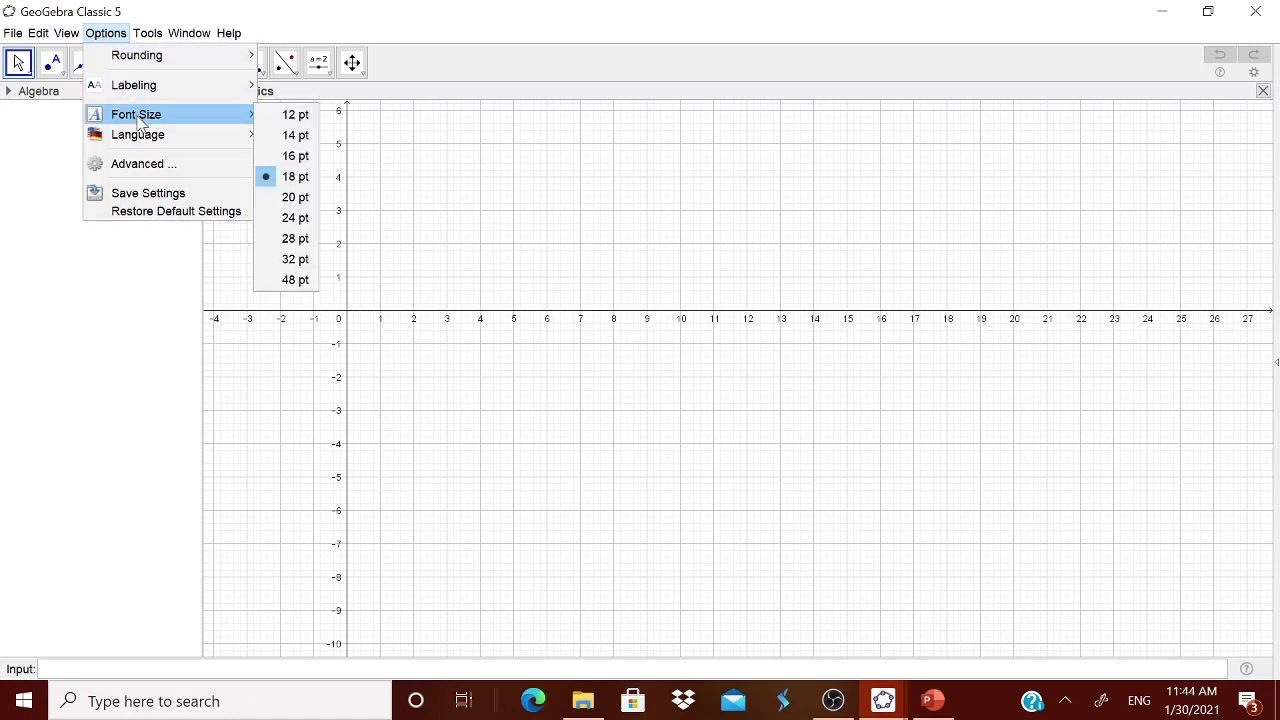
{"action": "left_click", "coordinate": [297, 240]}
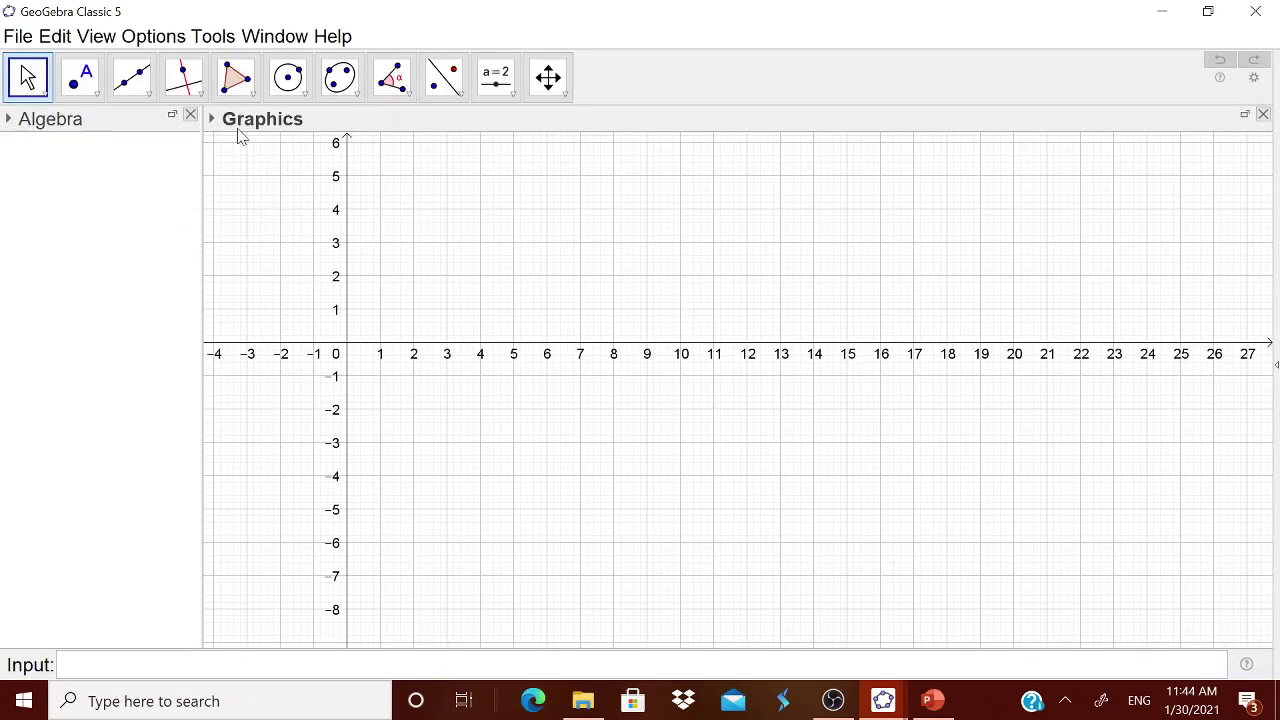
Show the 3D Graphics view and widen it to take up most of the workspace beside a narrow 2D view
{"action": "left_click", "coordinate": [92, 32]}
{"action": "left_click", "coordinate": [206, 186]}
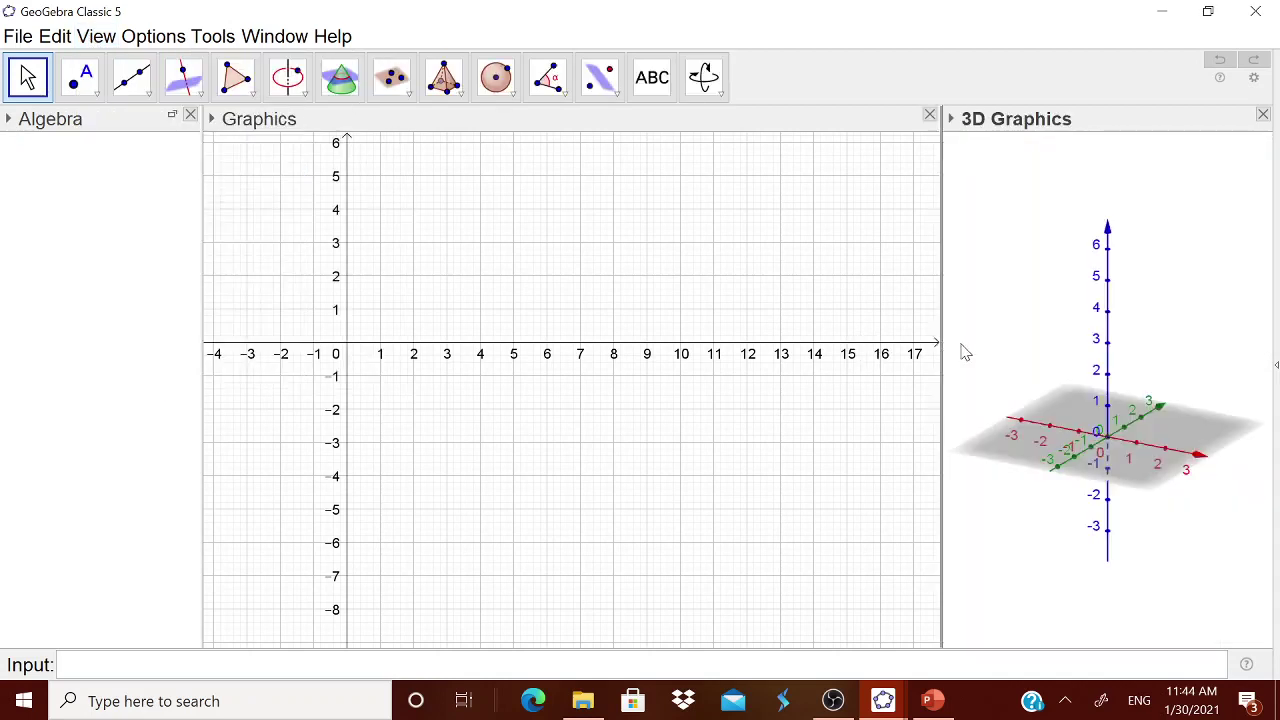
{"action": "left_click_drag", "start_coordinate": [940, 336], "coordinate": [490, 374]}
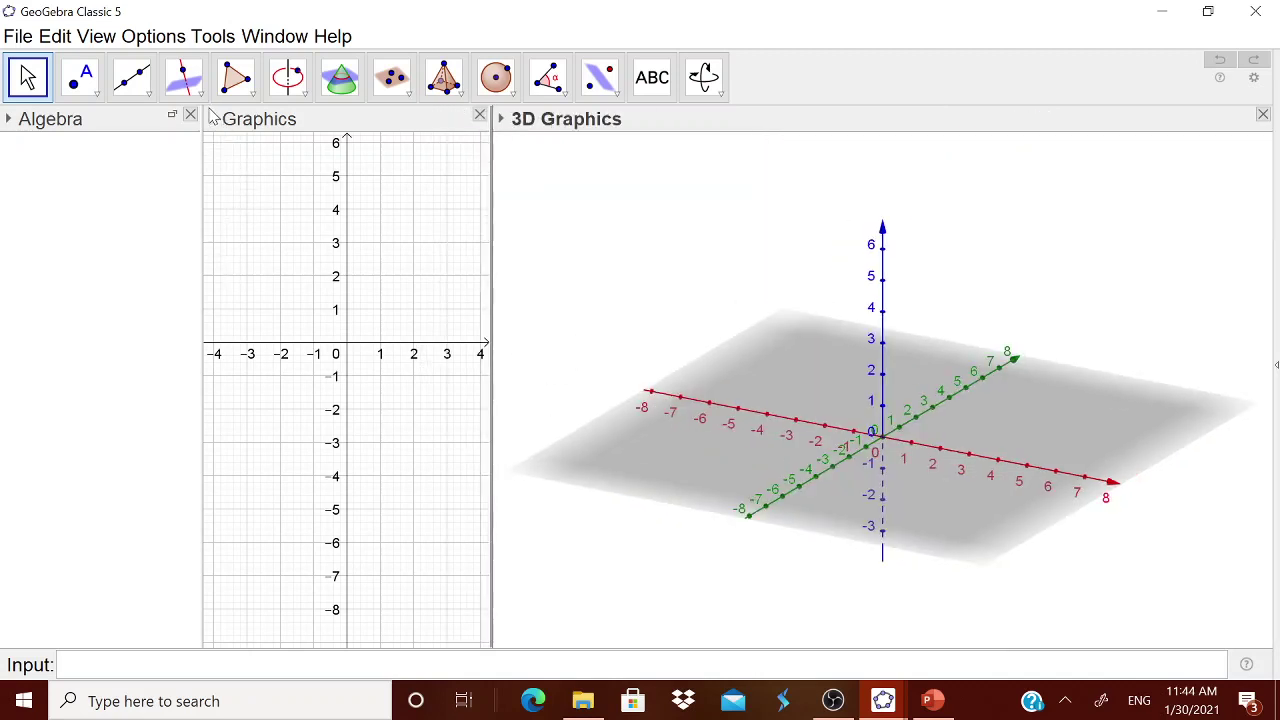
Hide the axes and the grid in the 2D Graphics view
{"action": "left_click", "coordinate": [212, 119]}
{"action": "left_click", "coordinate": [216, 143]}
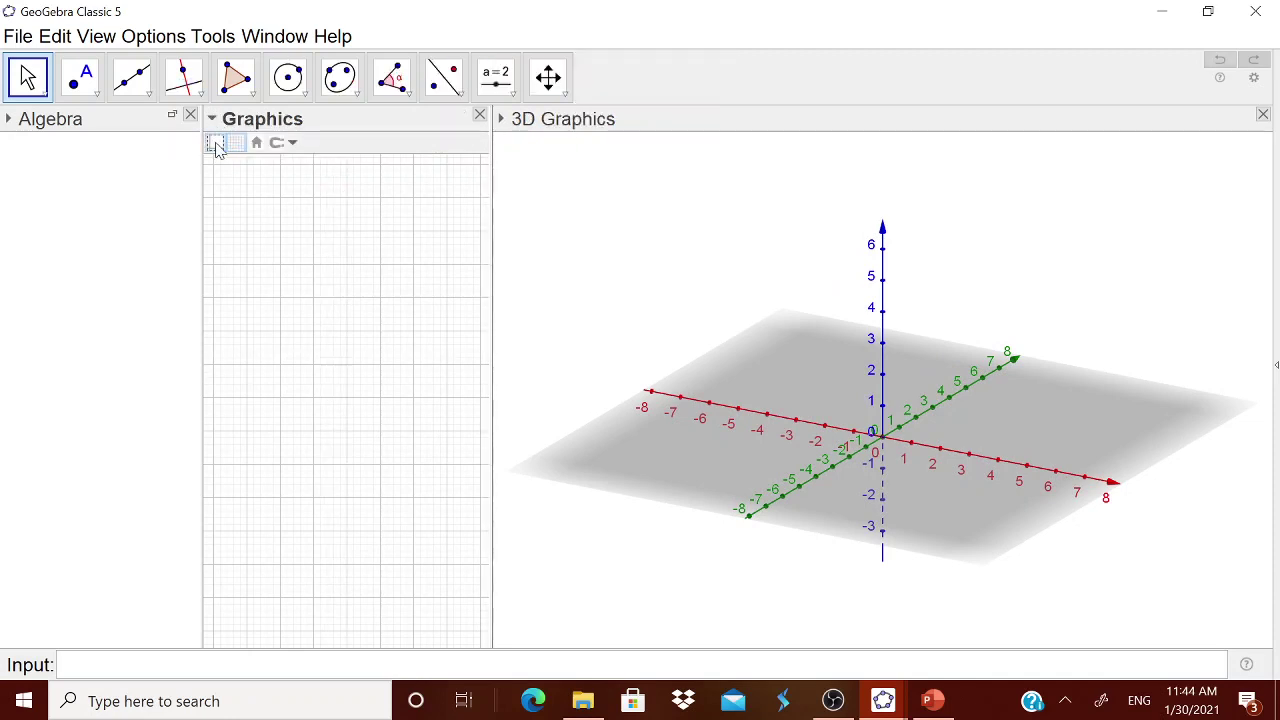
{"action": "left_click", "coordinate": [237, 146]}
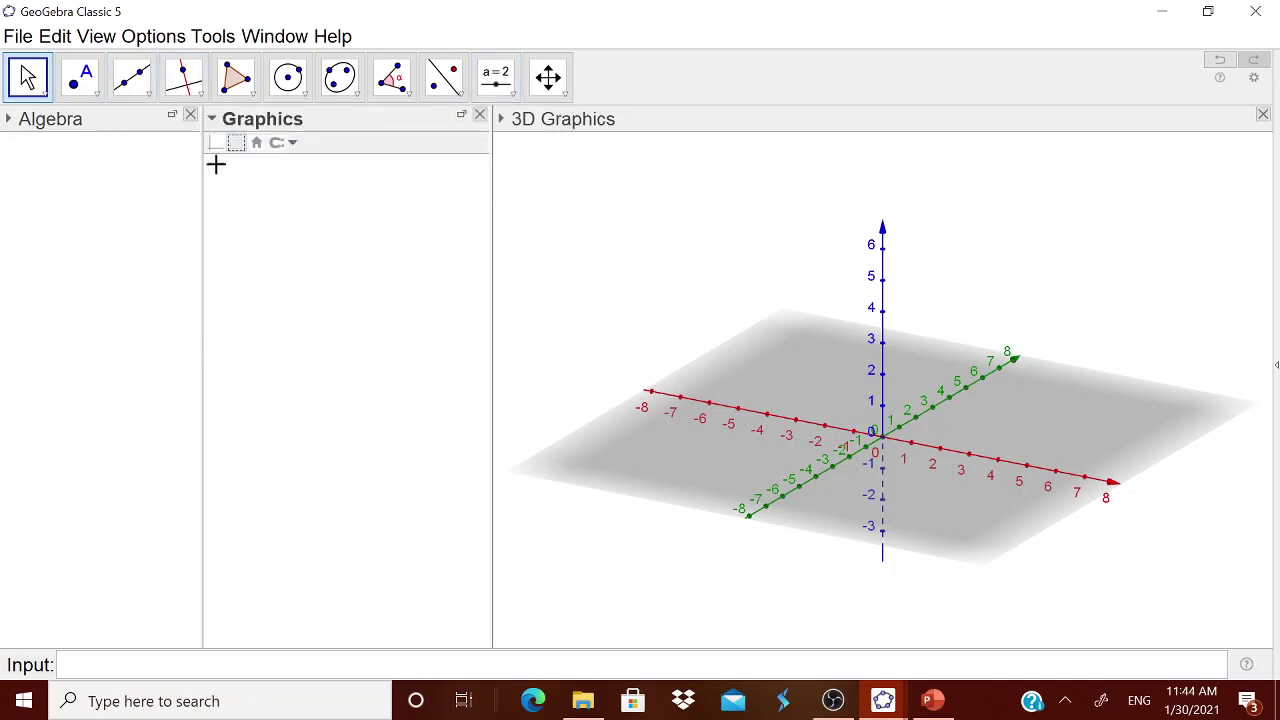
Create number slider a from 1 to 10 with increment 1 and move it near the upper edge of the 2D Graphics view
{"action": "left_click", "coordinate": [509, 94]}
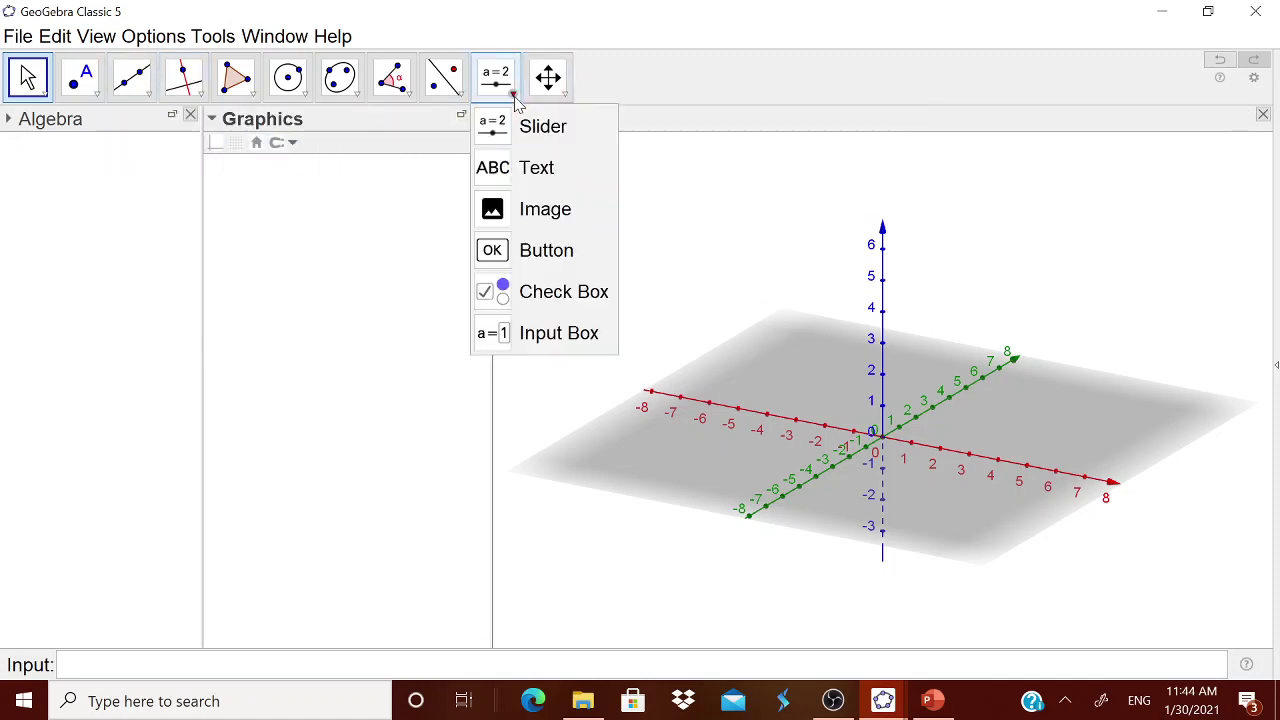
{"action": "left_click", "coordinate": [514, 134]}
{"action": "left_click", "coordinate": [372, 264]}
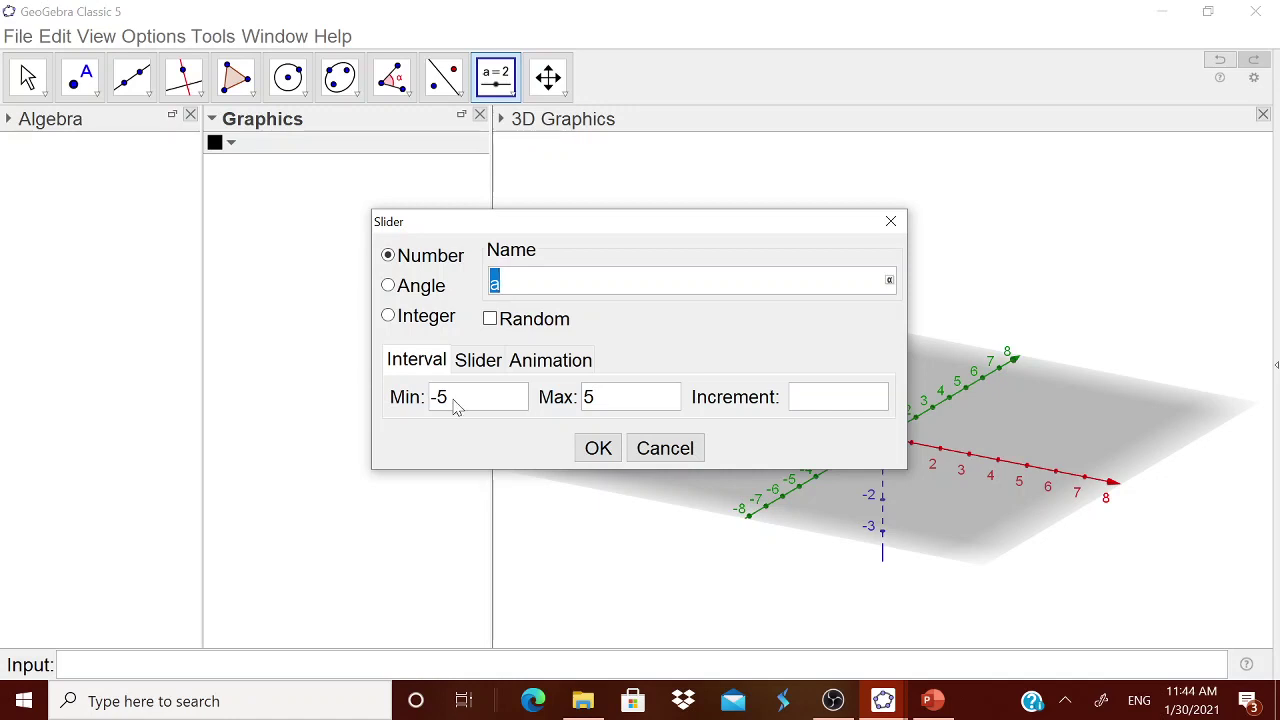
{"action": "left_click", "coordinate": [437, 403]}
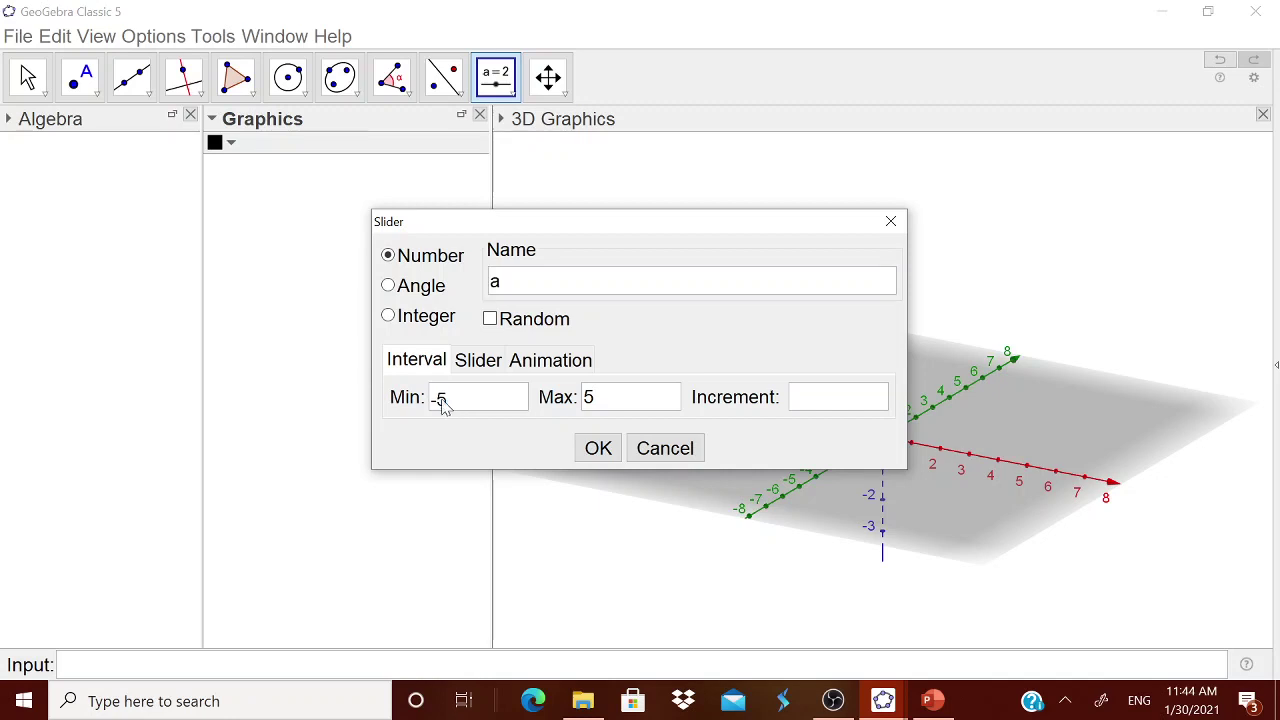
{"action": "double_click", "coordinate": [435, 403]}
{"action": "type", "text": "1"}
{"action": "left_click_drag", "start_coordinate": [595, 400], "coordinate": [585, 402]}
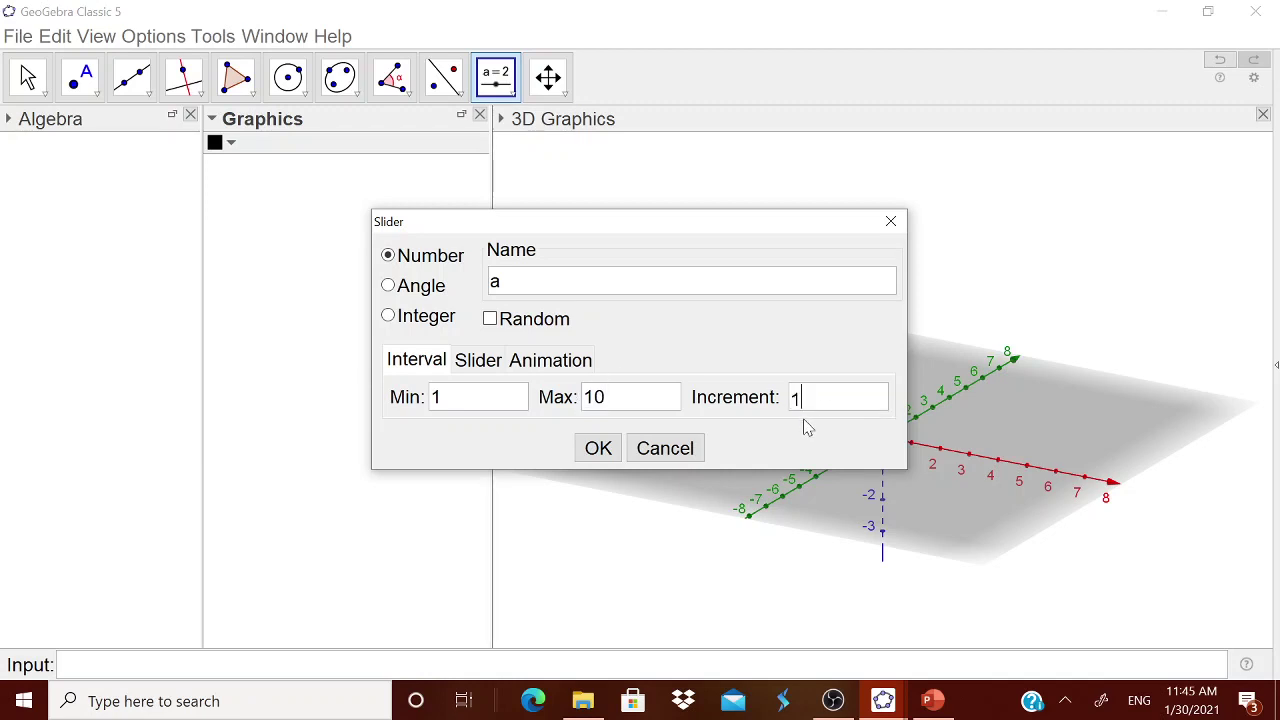
{"action": "left_click", "coordinate": [598, 448]}
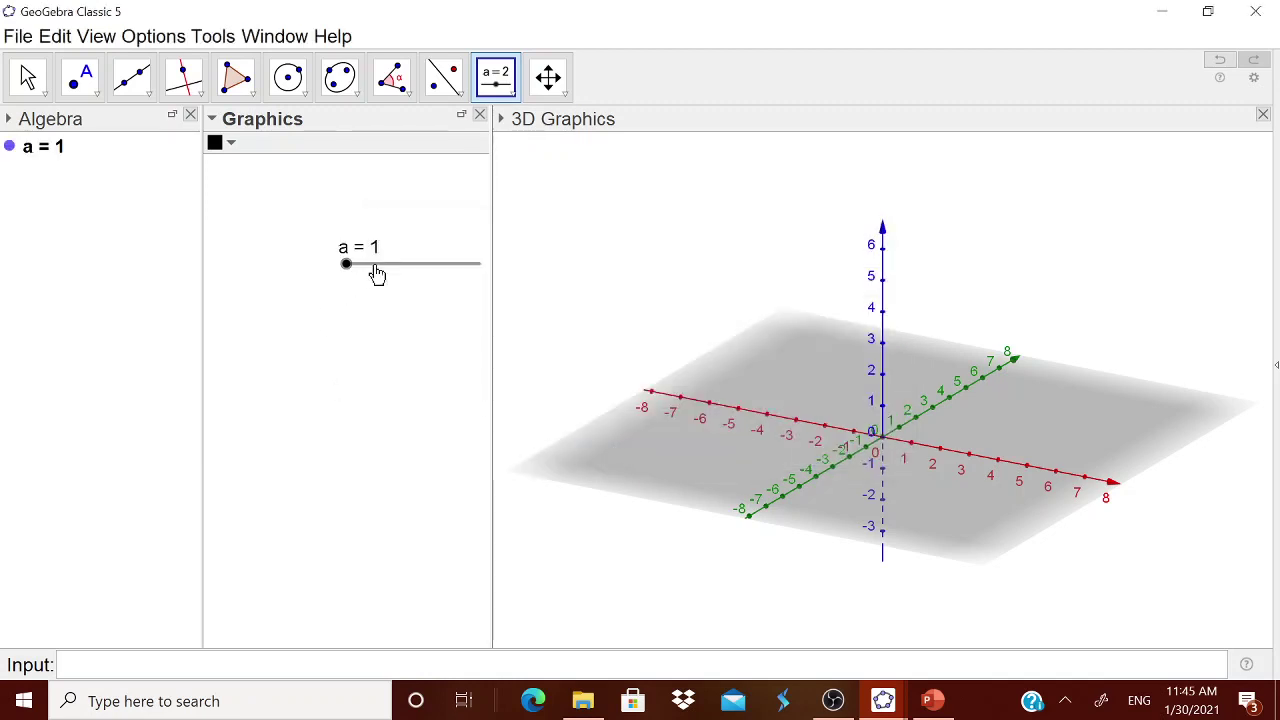
{"action": "right_click_drag", "start_coordinate": [380, 266], "coordinate": [322, 186]}
Create number slider b from 1 to 10 with increment 1 and place it directly below slider a
{"action": "left_click", "coordinate": [497, 88]}
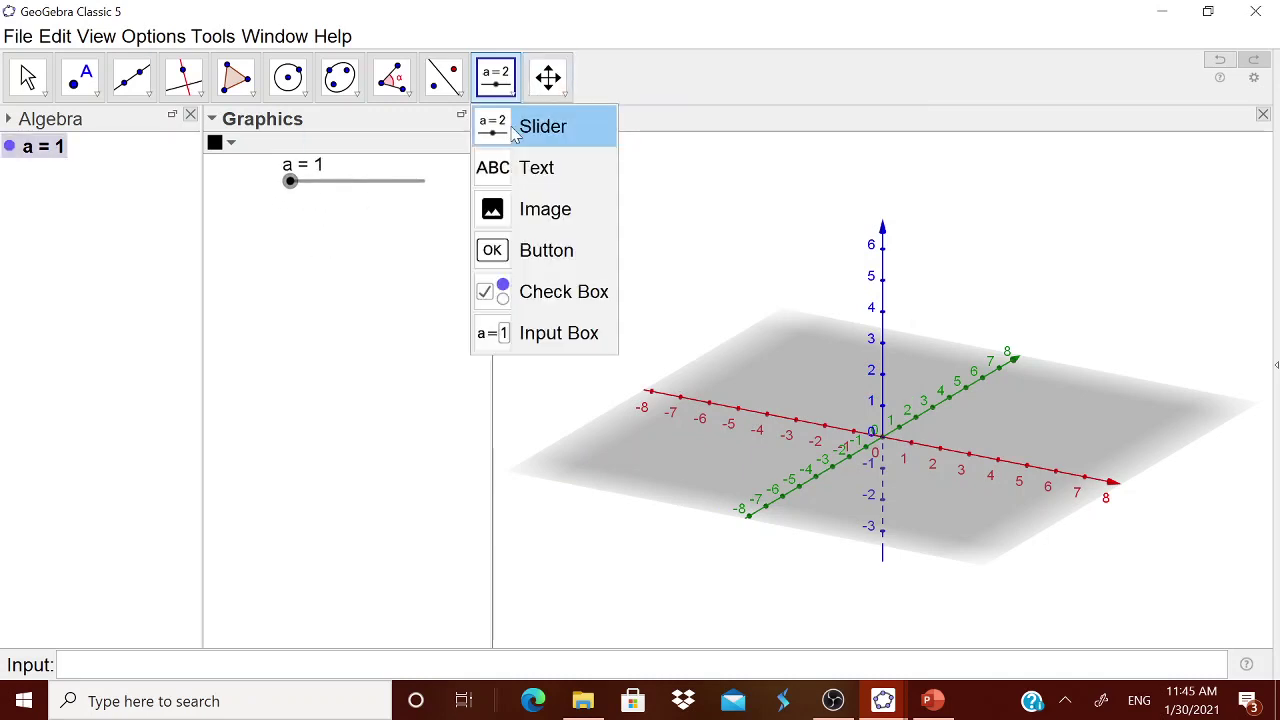
{"action": "left_click", "coordinate": [540, 126]}
{"action": "left_click", "coordinate": [389, 320]}
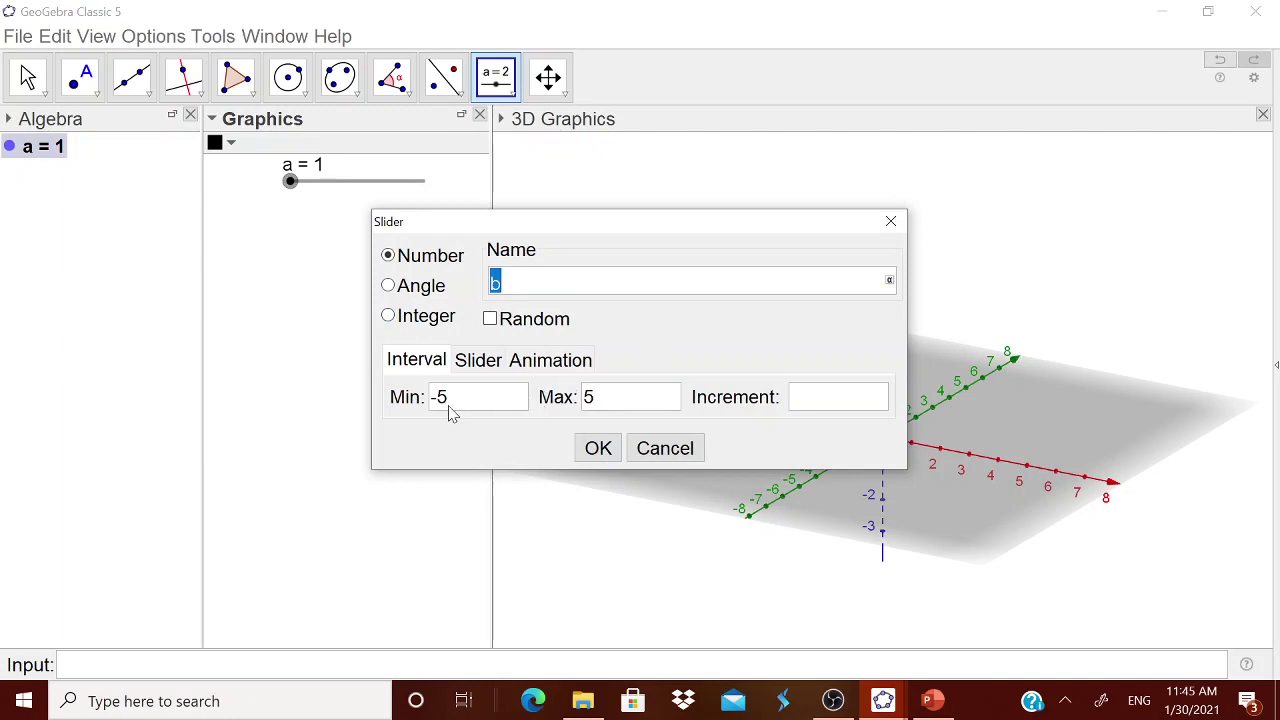
{"action": "left_click_drag", "start_coordinate": [451, 413], "coordinate": [407, 421]}
{"action": "type", "text": "1"}
{"action": "left_click_drag", "start_coordinate": [608, 410], "coordinate": [588, 410]}
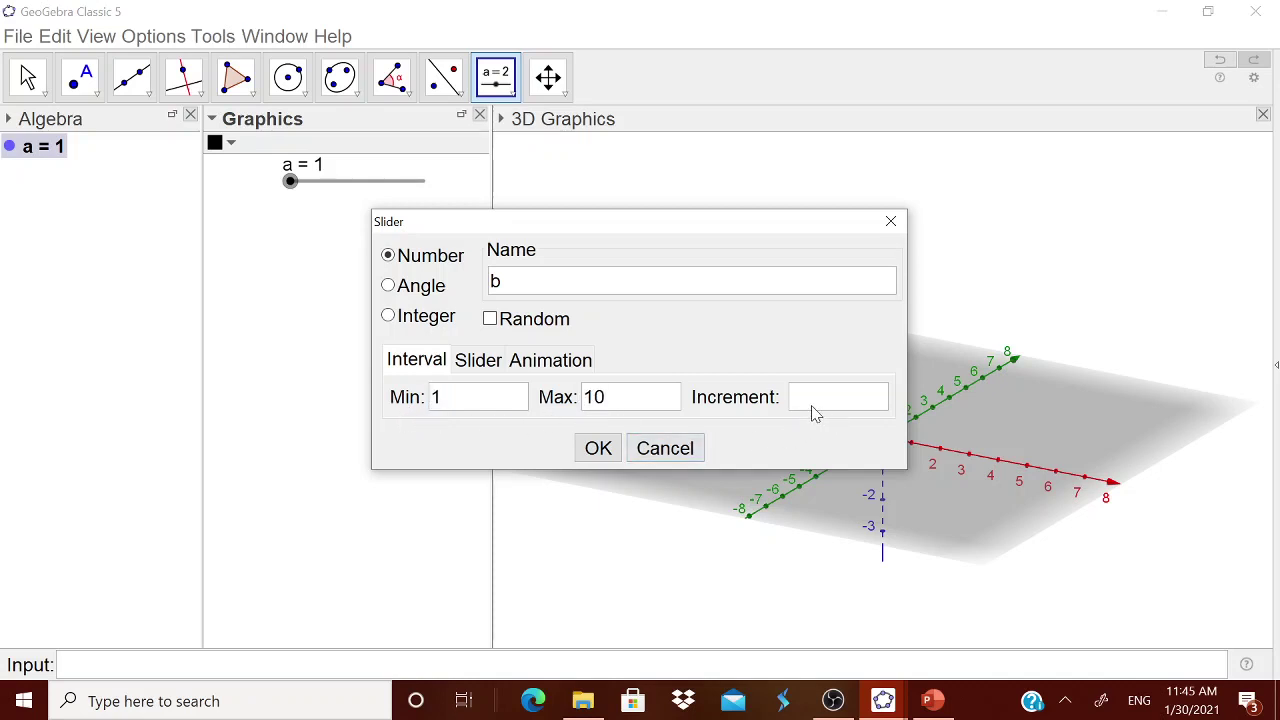
{"action": "type", "text": "1"}
{"action": "left_click", "coordinate": [597, 448]}
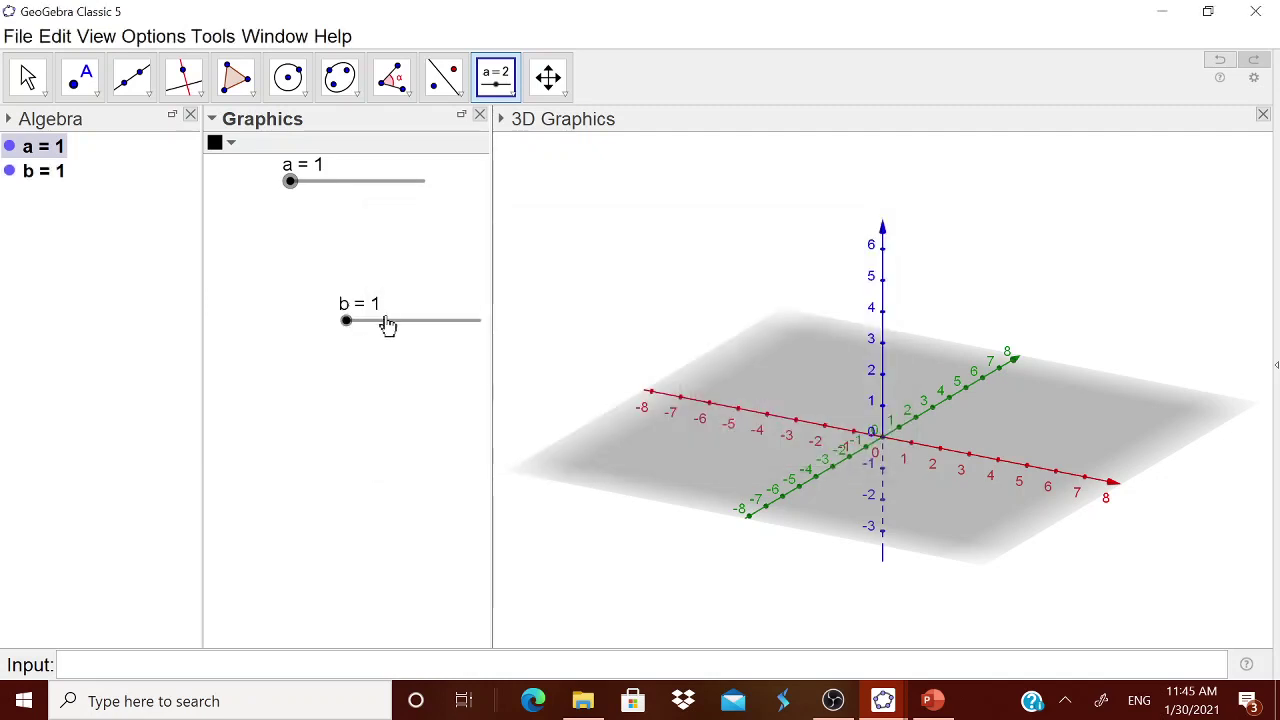
{"action": "left_click_drag", "start_coordinate": [369, 311], "coordinate": [292, 183]}
{"action": "left_click_drag", "start_coordinate": [350, 215], "coordinate": [354, 240]}
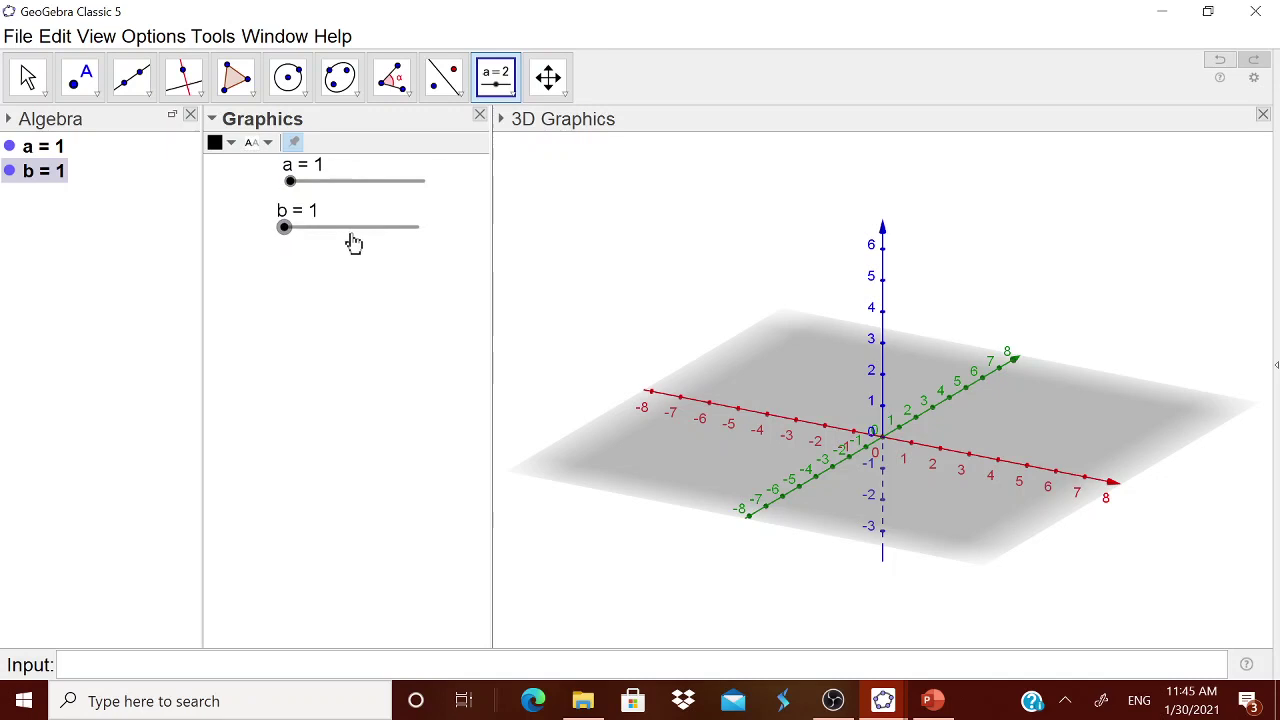
Create angle slider α from 1° to 360° with increment 1° and place it directly below slider b
{"action": "left_click", "coordinate": [512, 94]}
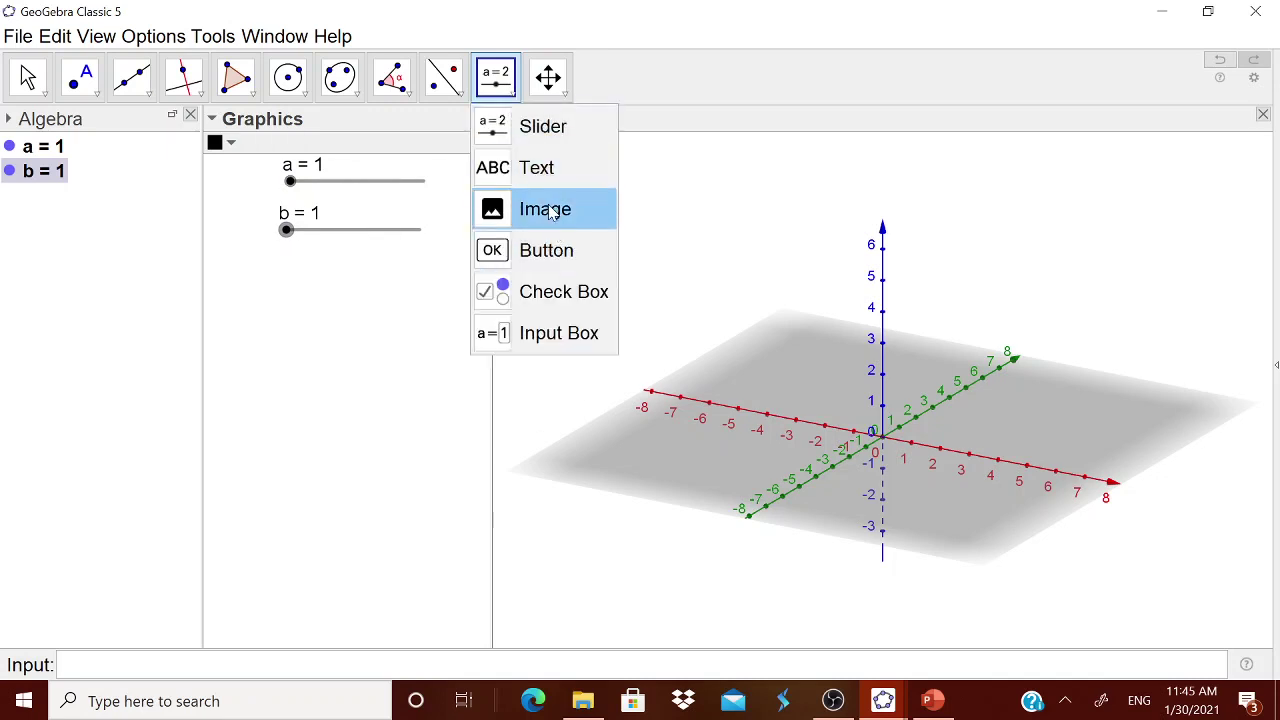
{"action": "left_click", "coordinate": [545, 130]}
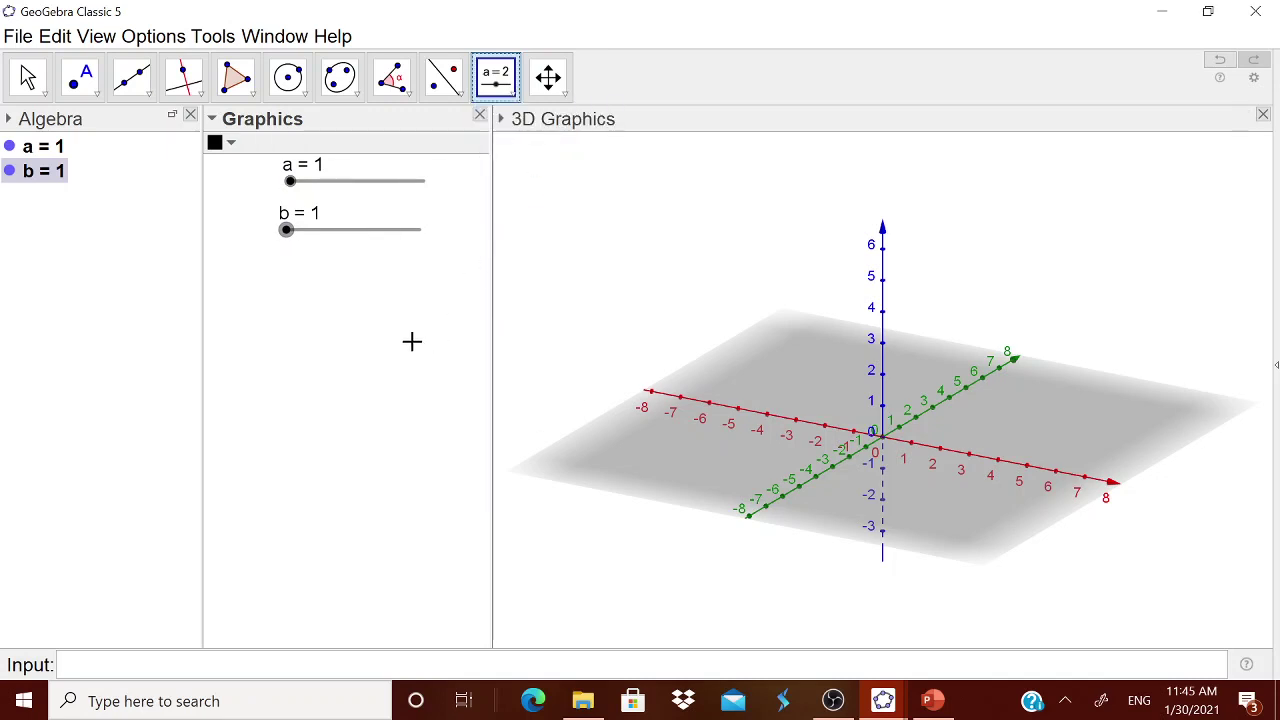
{"action": "left_click", "coordinate": [411, 340]}
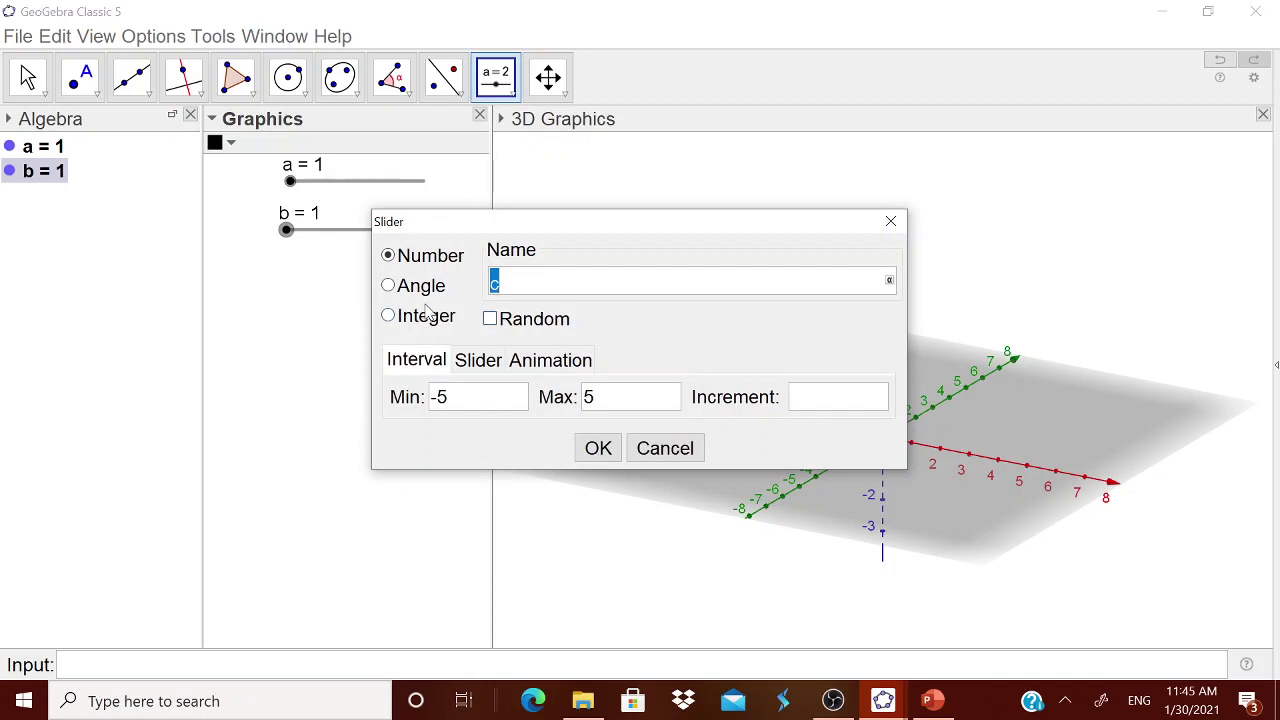
{"action": "left_click", "coordinate": [424, 290]}
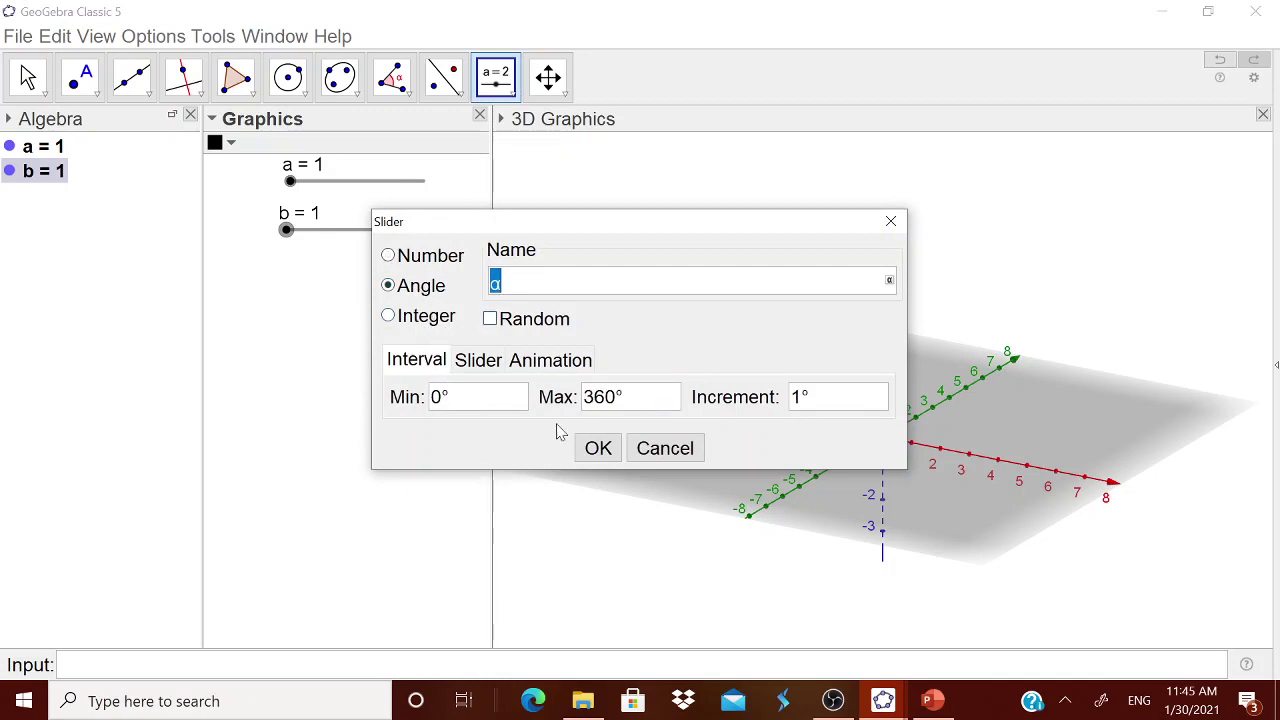
{"action": "double_click", "coordinate": [438, 403]}
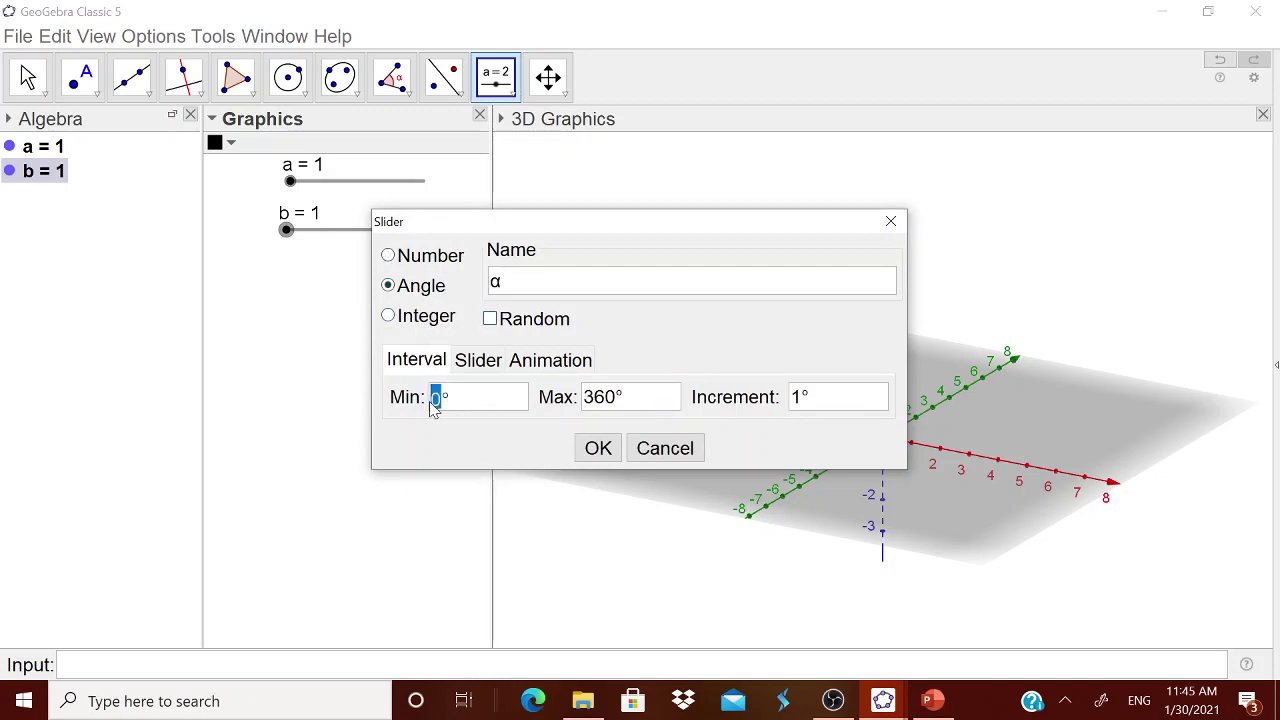
{"action": "type", "text": "1"}
{"action": "left_click", "coordinate": [598, 448]}
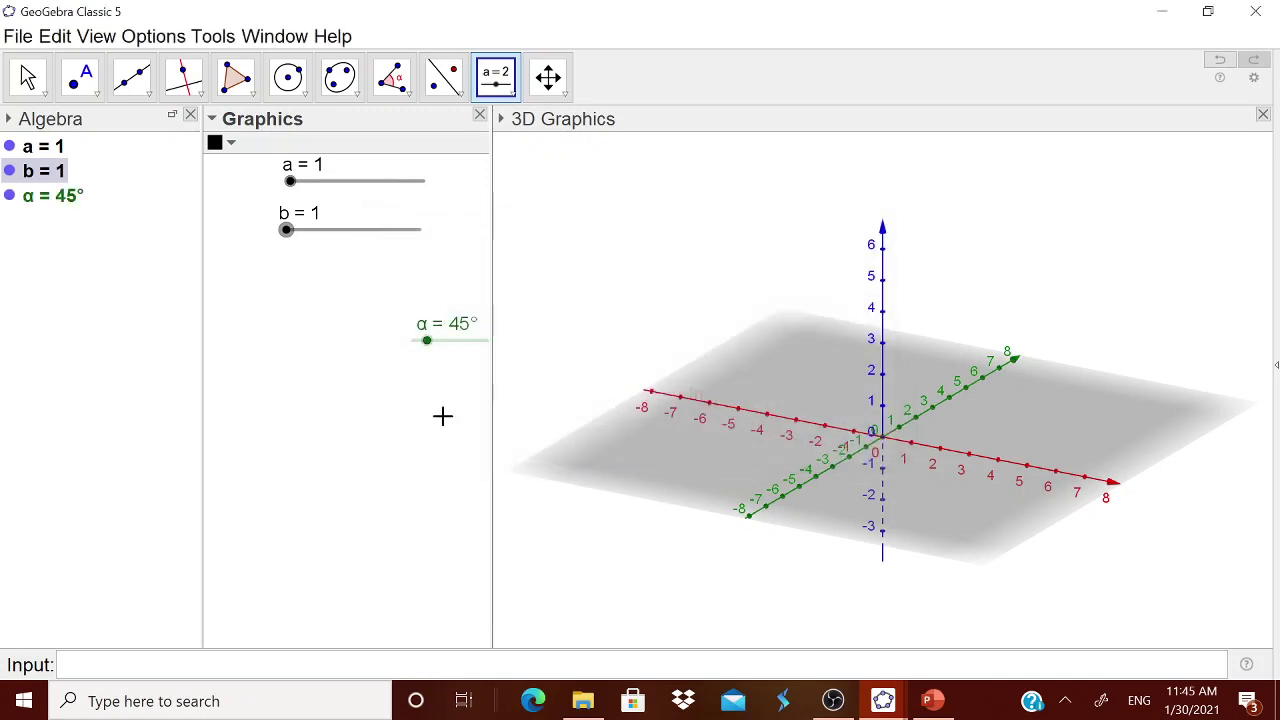
{"action": "left_click_drag", "start_coordinate": [433, 345], "coordinate": [320, 287]}
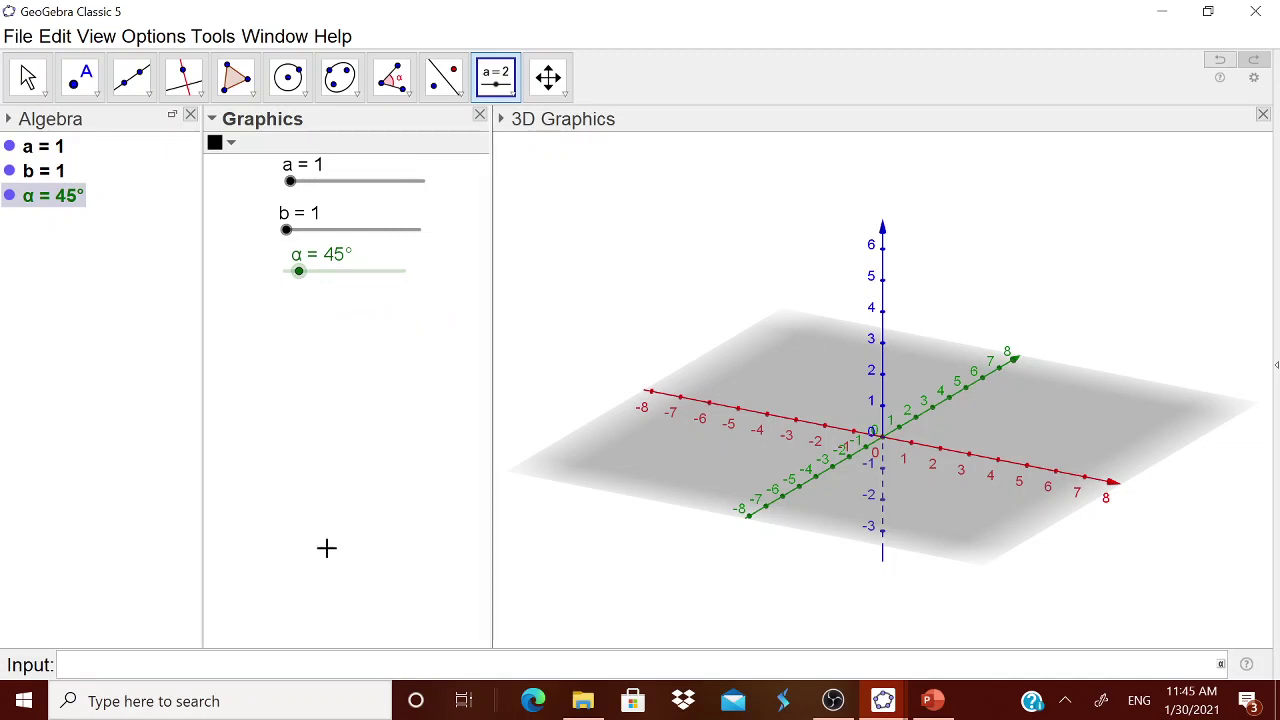
Create a point at (a,0,0) and set slider a to 4
{"action": "type", "text": "(a,0,0"}
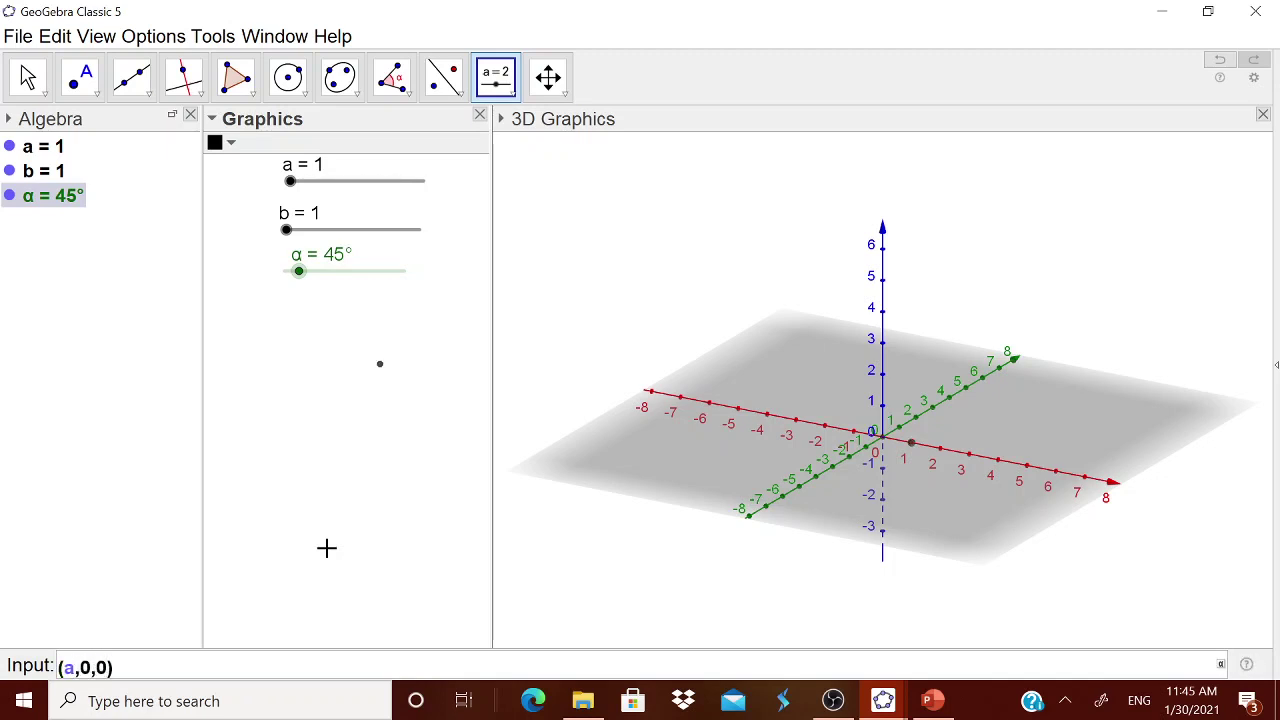
{"action": "key", "text": "Return"}
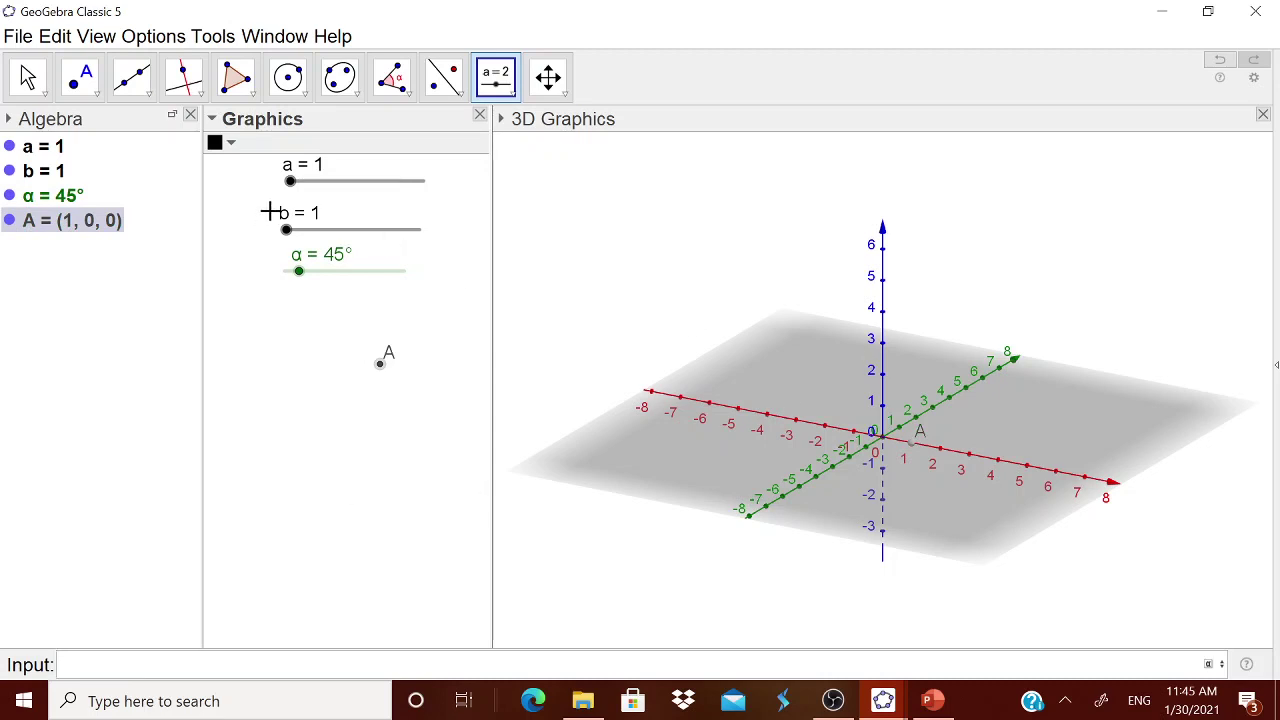
{"action": "left_click_drag", "start_coordinate": [291, 184], "coordinate": [337, 193]}
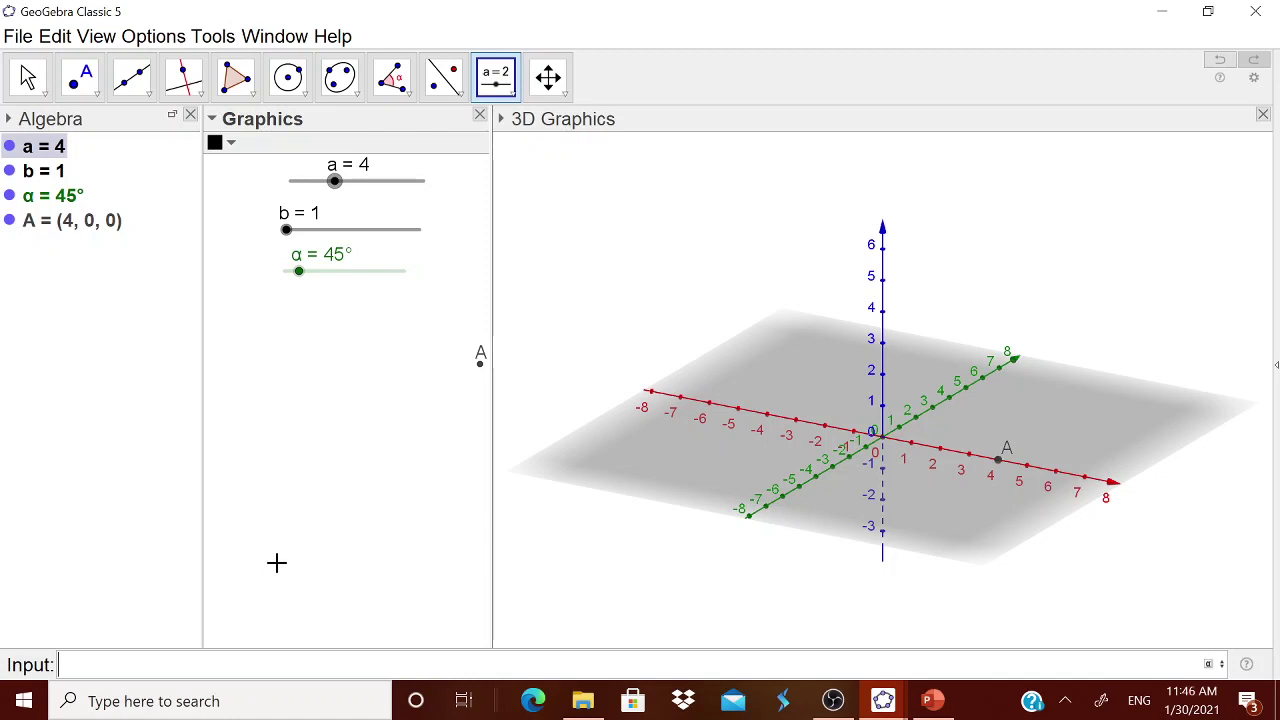
Create a point at (0,0,b) on the vertical axis
{"action": "type", "text": "("}
{"action": "type", "text": "("}
{"action": "type", "text": "0"}
{"action": "type", "text": ",0,"}
{"action": "type", "text": "b"}
{"action": "type", "text": ")"}
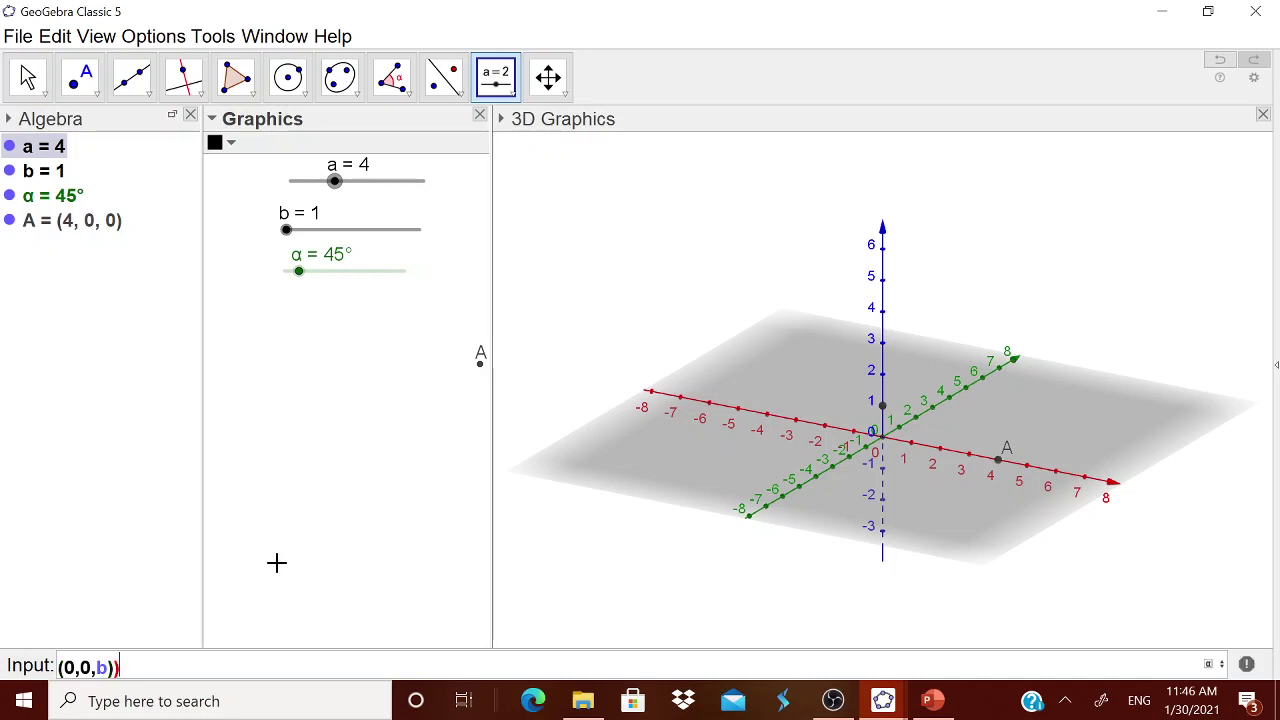
{"action": "key", "text": "Return"}
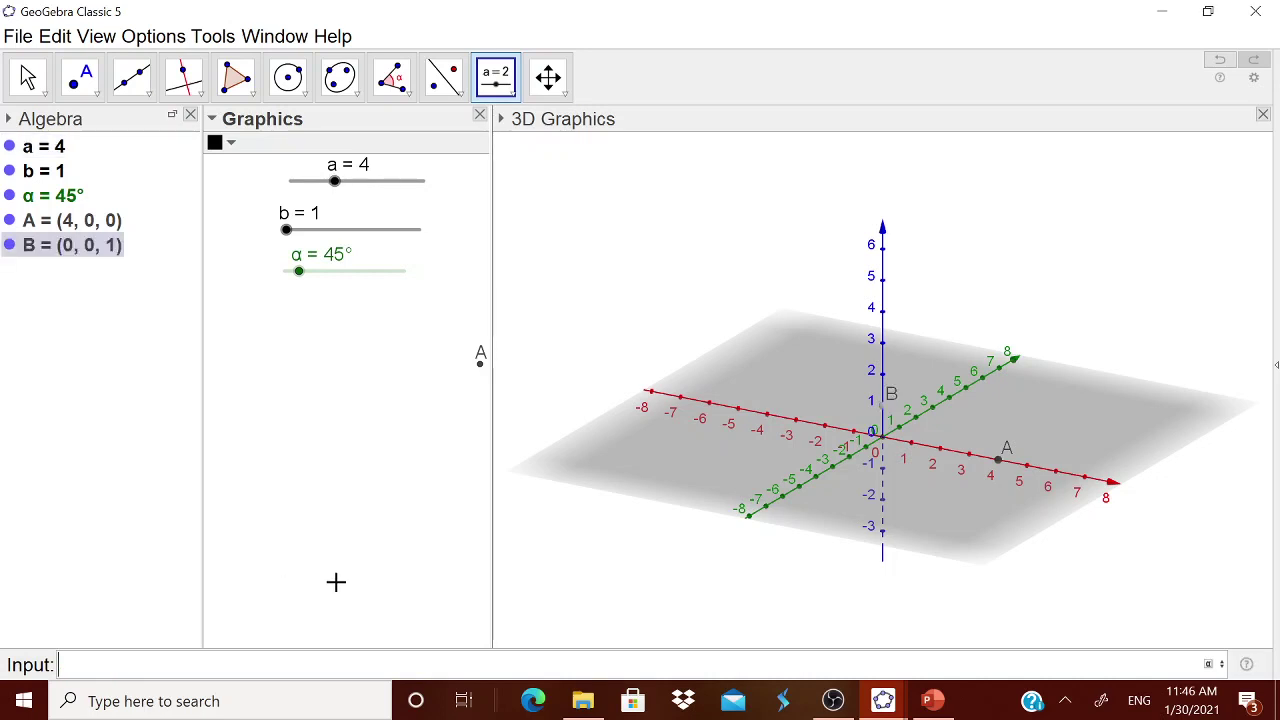
Set slider b to 3 to raise point B along the vertical axis
{"action": "left_click", "coordinate": [1047, 632]}
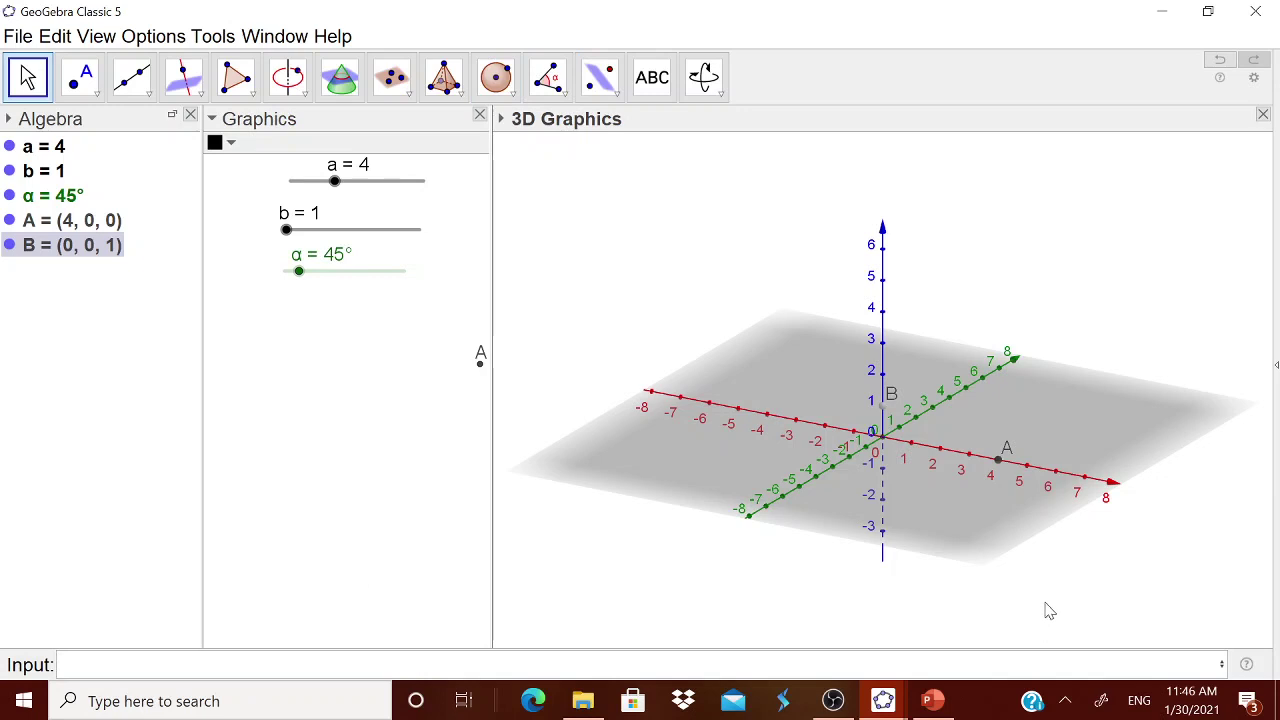
{"action": "left_click", "coordinate": [680, 450]}
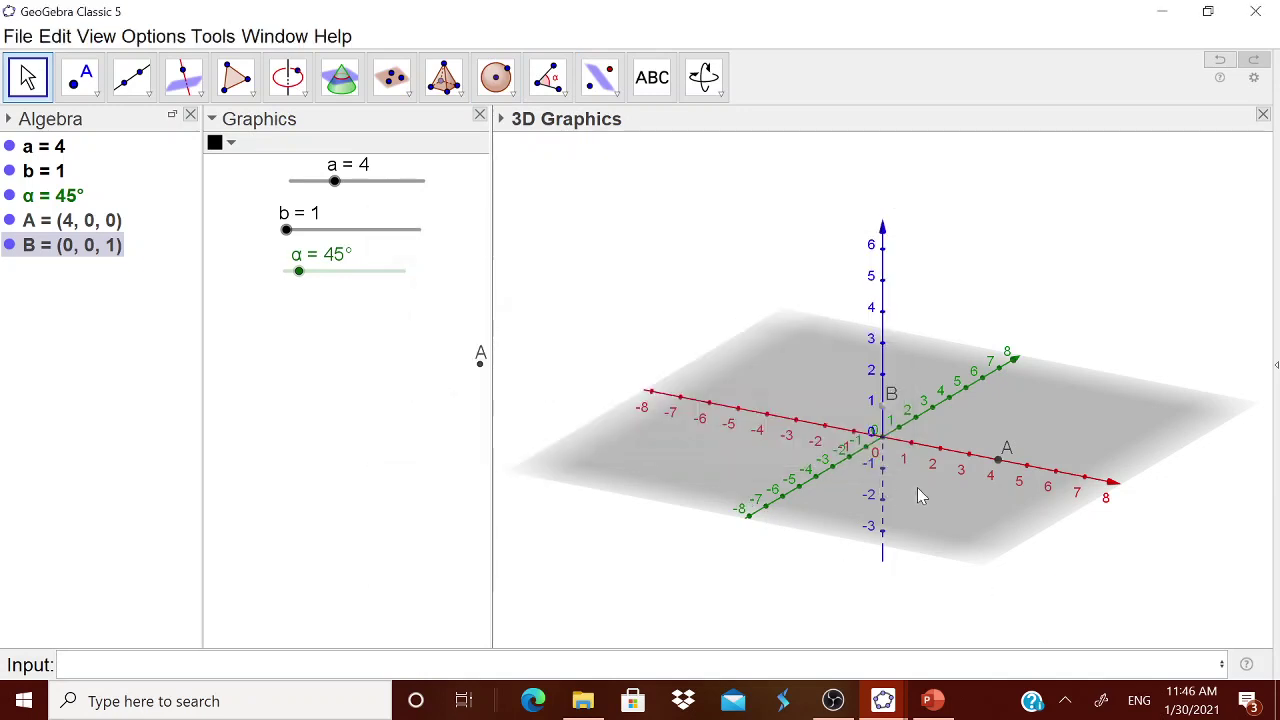
{"action": "left_click", "coordinate": [947, 535]}
{"action": "mouse_move", "coordinate": [1157, 584]}
{"action": "left_mouse_down"}
{"action": "mouse_move", "coordinate": [1146, 591]}
{"action": "mouse_move", "coordinate": [1160, 578]}
{"action": "left_mouse_up"}
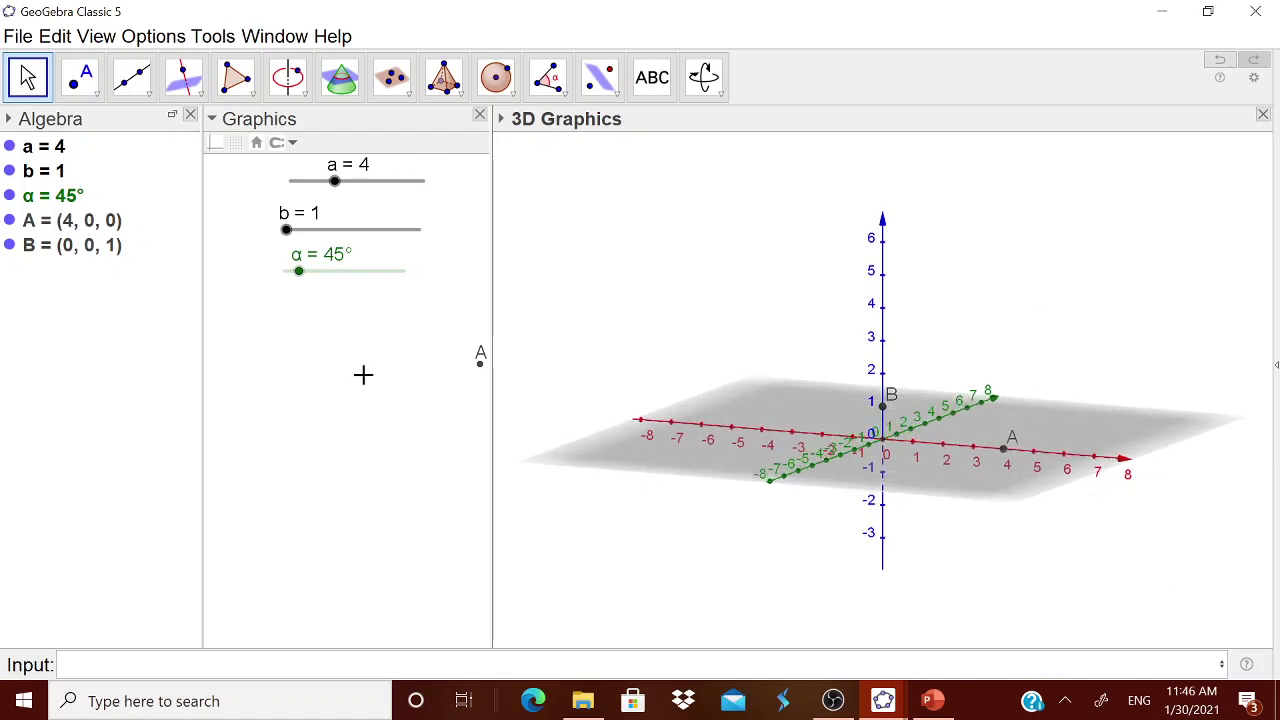
{"action": "left_click_drag", "start_coordinate": [289, 231], "coordinate": [316, 231]}
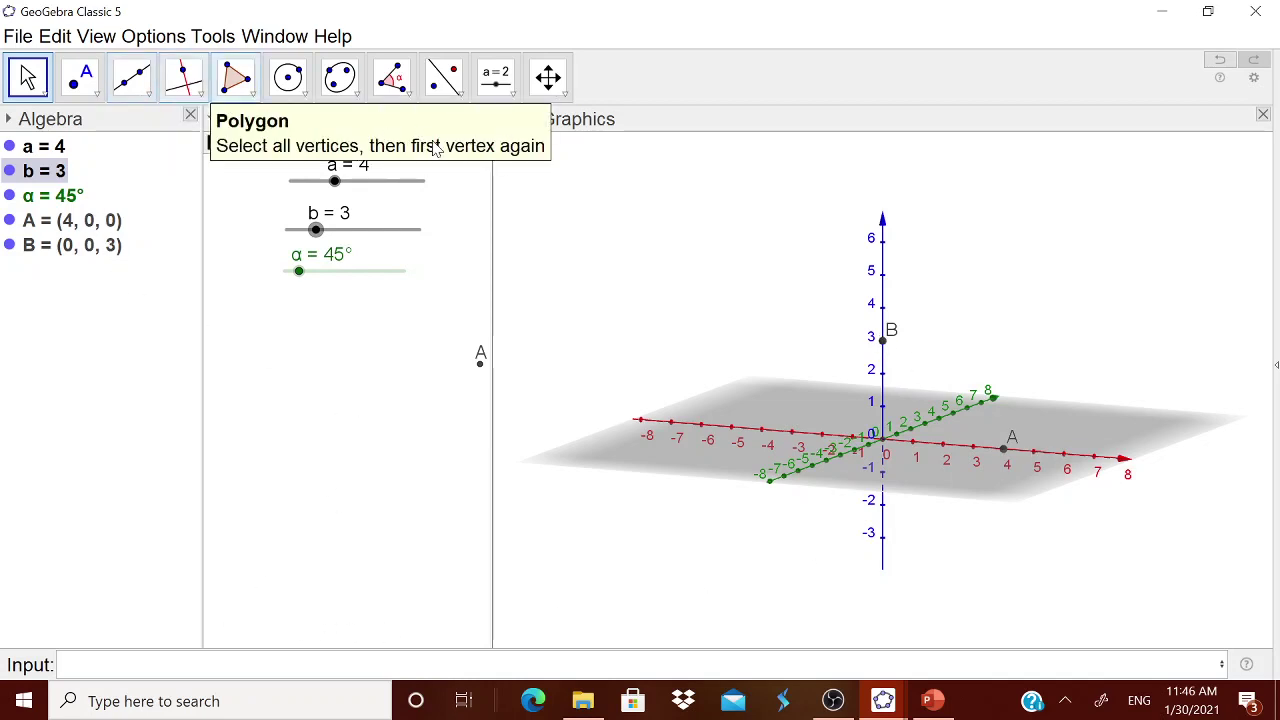
Draw a segment from point B to point A in the 3D view as the slant height
{"action": "key", "text": "Escape"}
{"action": "left_click", "coordinate": [132, 78]}
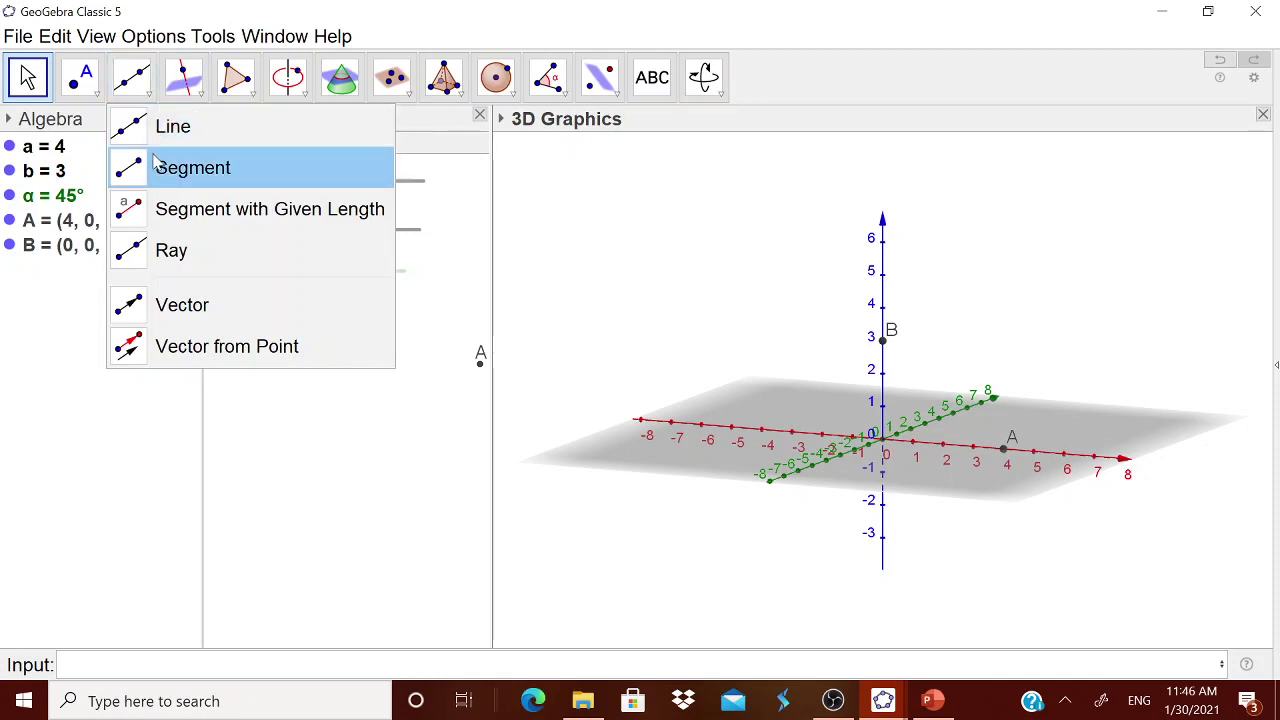
{"action": "left_click", "coordinate": [206, 166]}
{"action": "left_click", "coordinate": [883, 342]}
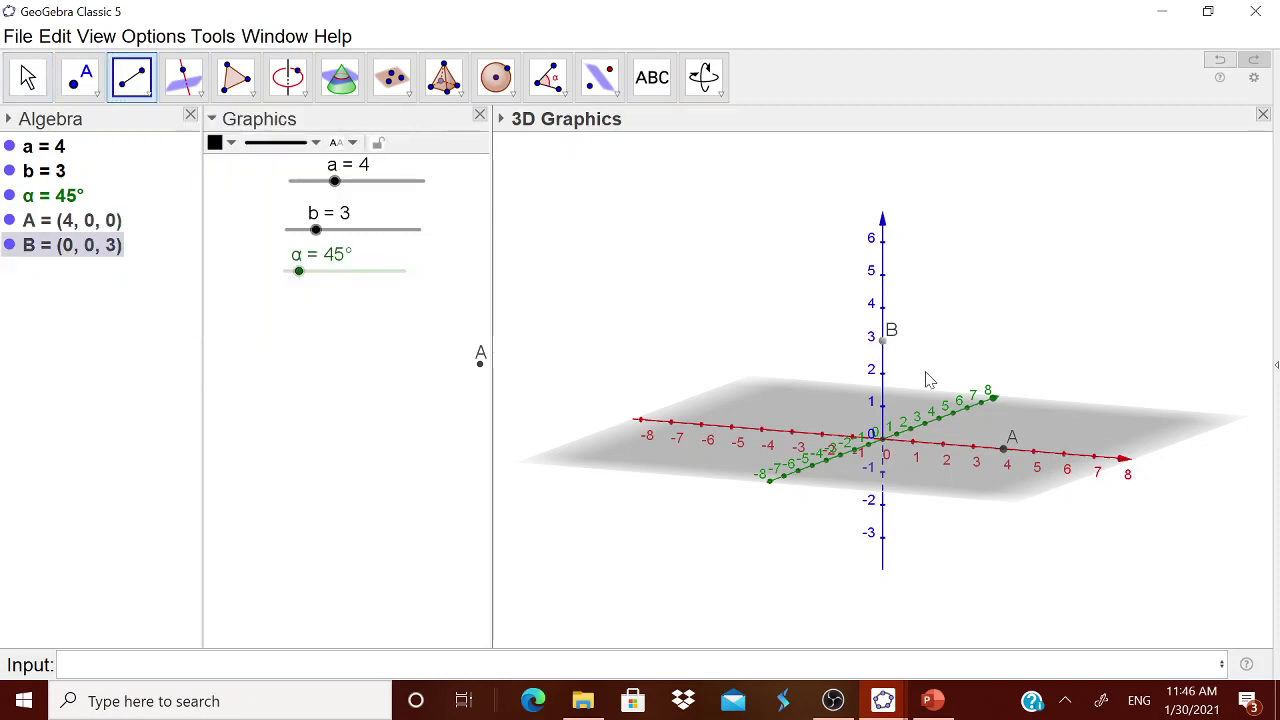
{"action": "left_click", "coordinate": [1004, 448]}
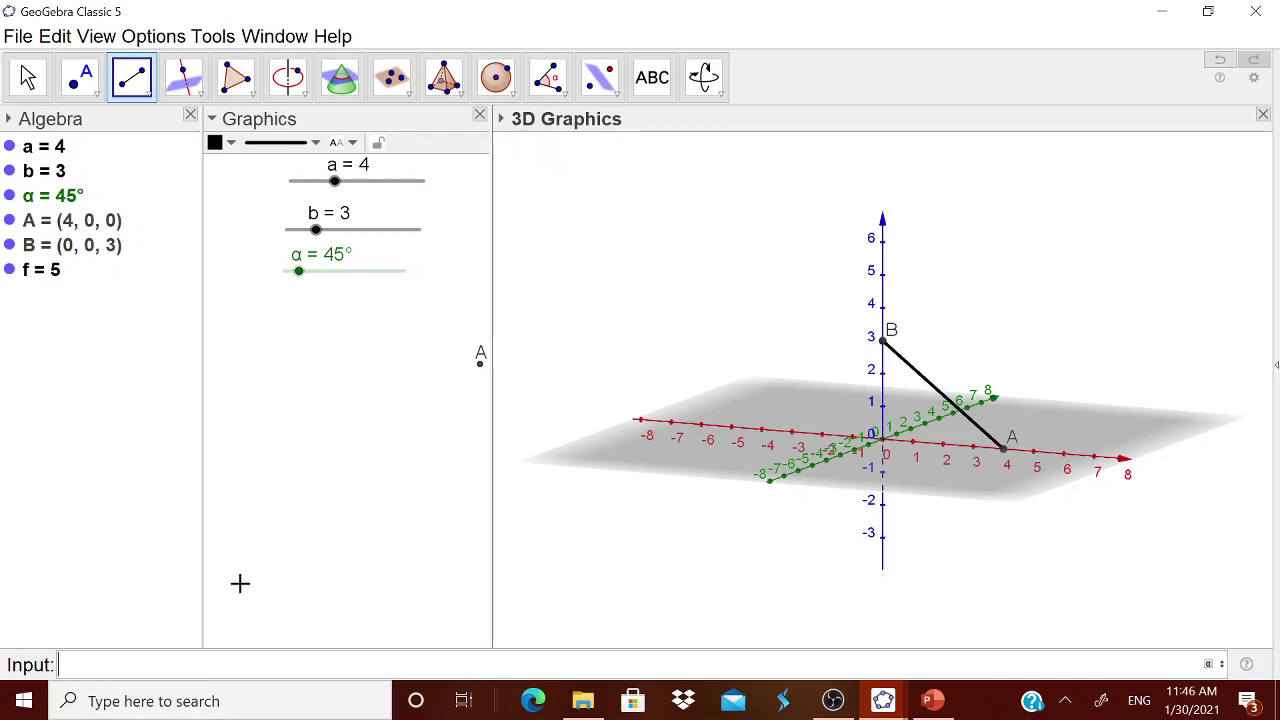
Create the surface of revolution of segment f about the z-axis with the command surface(f,α,zAxis)
{"action": "type", "text": "sruface"}
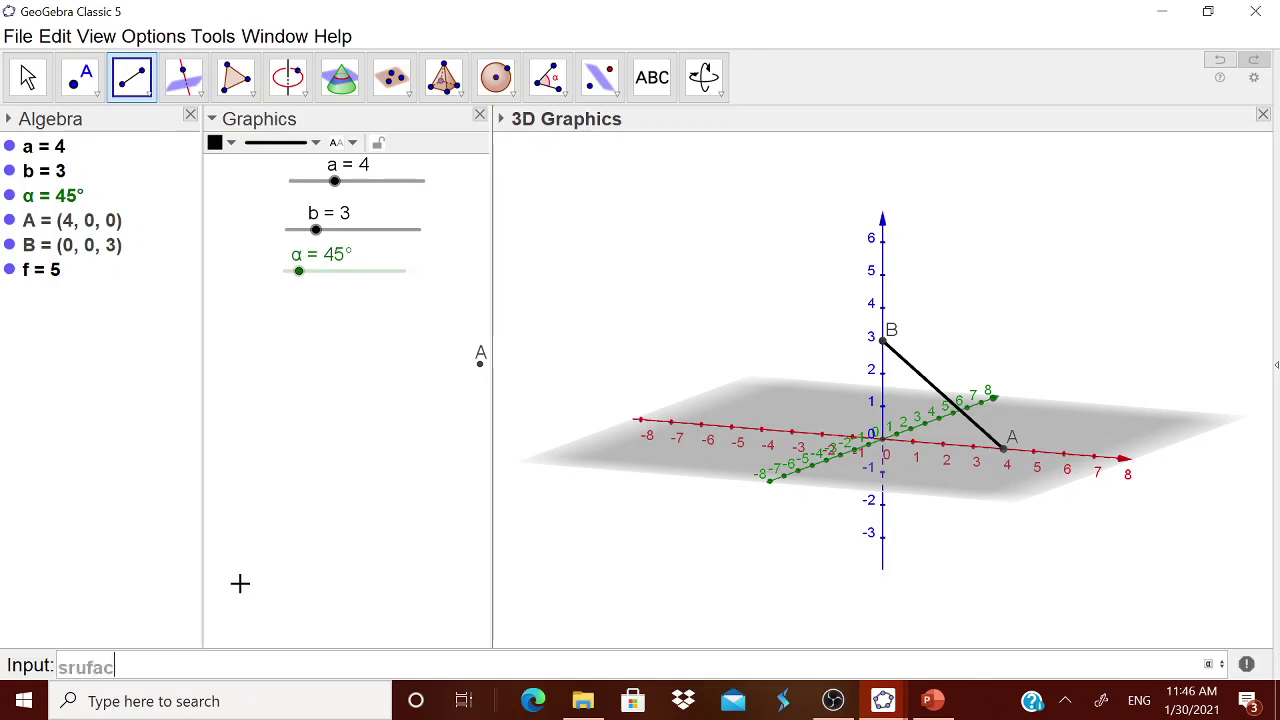
{"action": "key", "text": "BackSpace"}
{"action": "key", "text": "BackSpace"}
{"action": "key", "text": "BackSpace"}
{"action": "key", "text": "BackSpace"}
{"action": "type", "text": "urface(f,"}
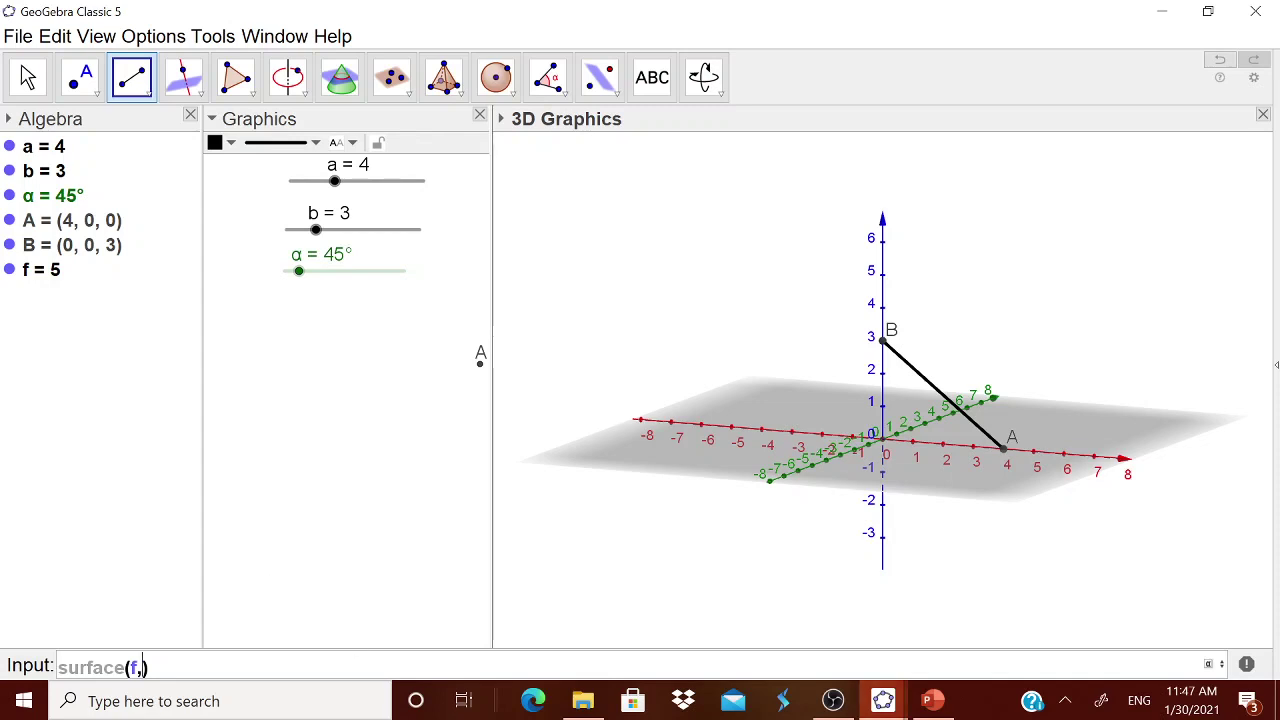
{"action": "left_click", "coordinate": [1209, 664]}
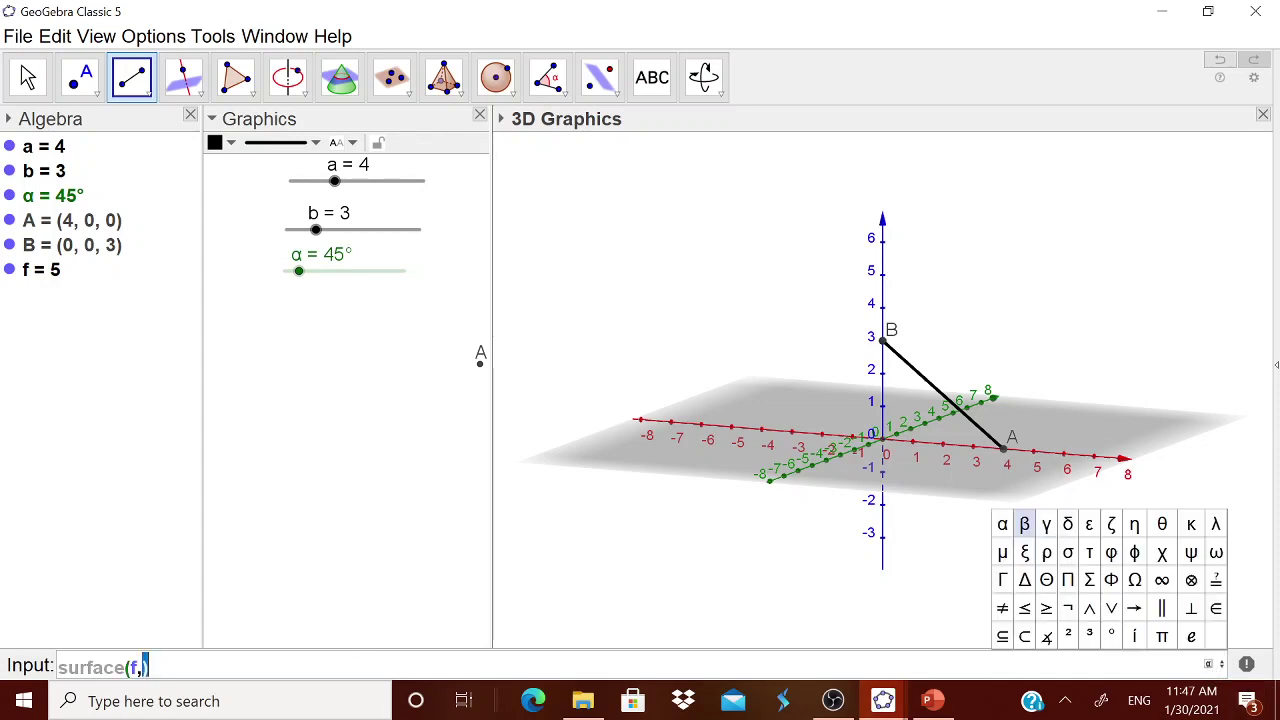
{"action": "left_click", "coordinate": [1001, 525]}
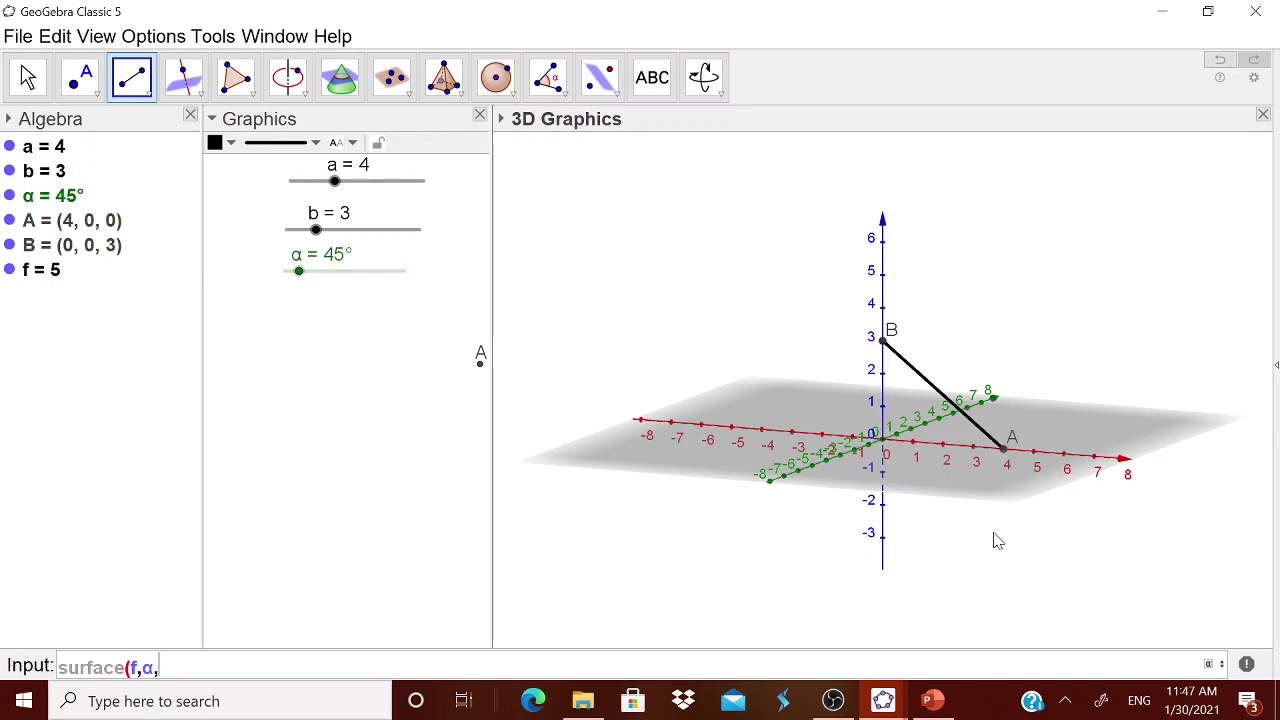
{"action": "type", "text": ",zAxis)"}
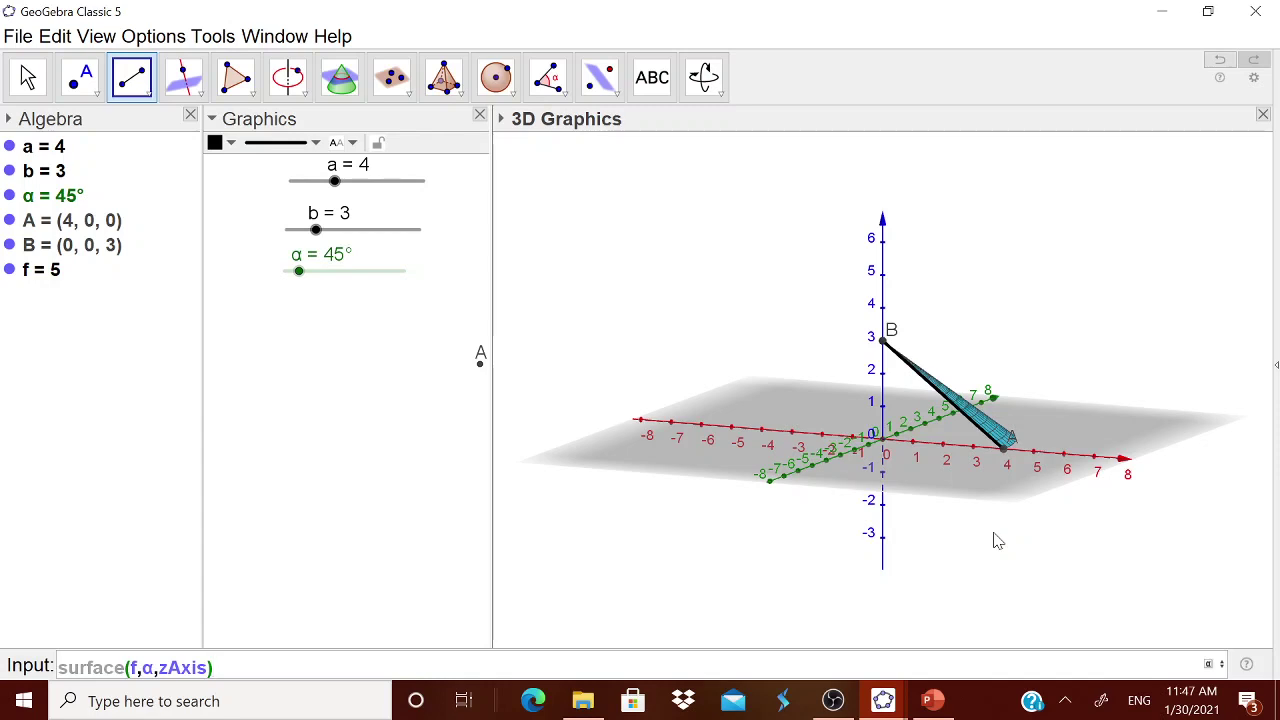
{"action": "key", "text": "Return"}
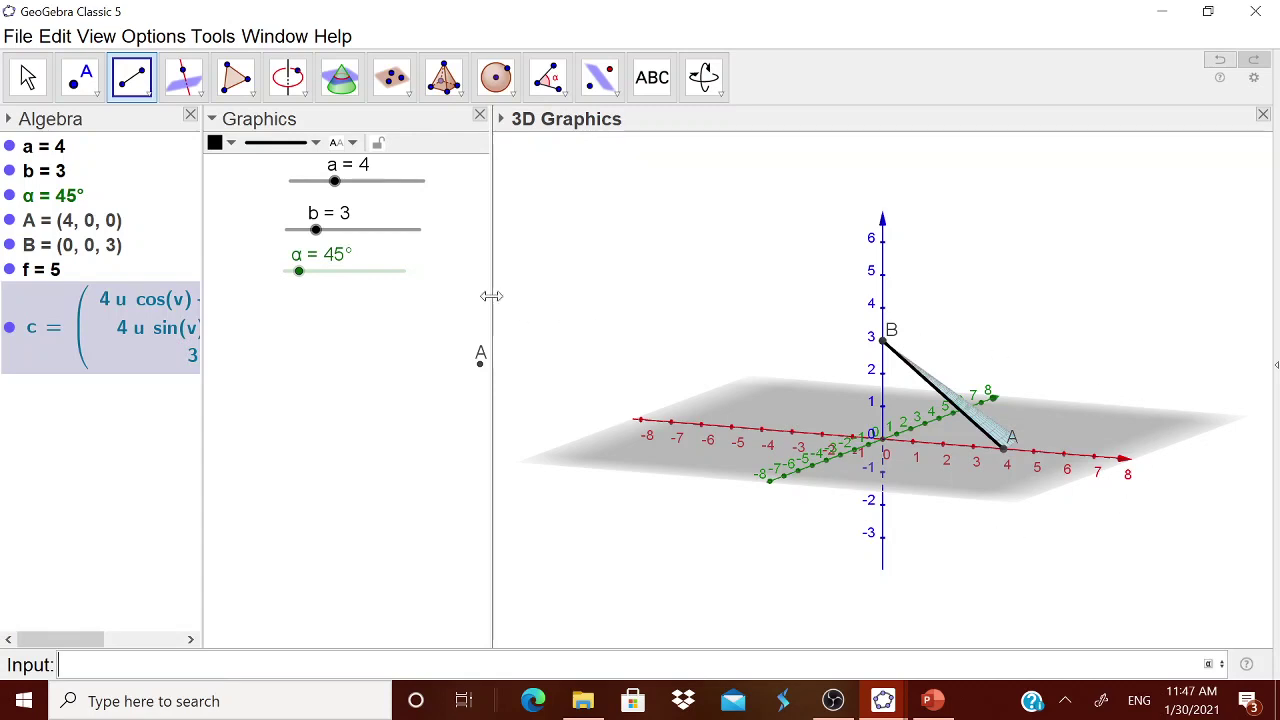
Set slider a to 6, slider b to 5 and angle slider α to 360° to sweep the full cone
{"action": "left_click_drag", "start_coordinate": [298, 276], "coordinate": [360, 288]}
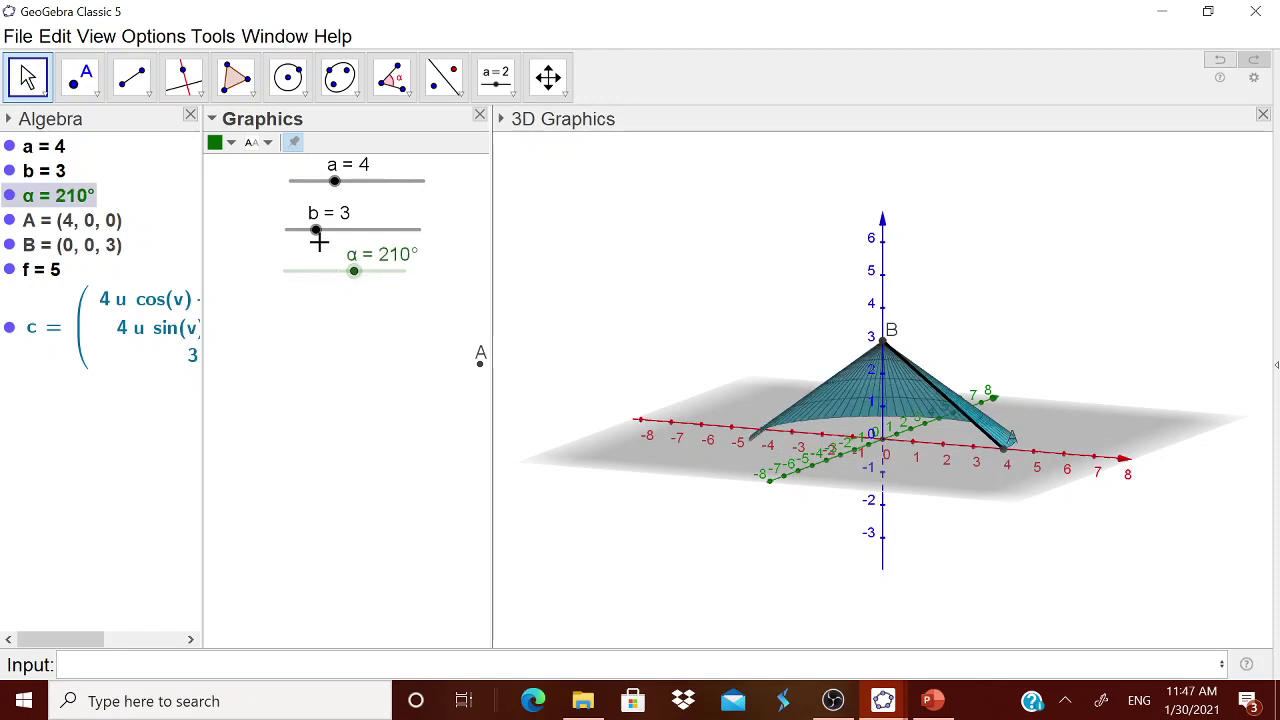
{"action": "left_click_drag", "start_coordinate": [318, 236], "coordinate": [330, 236]}
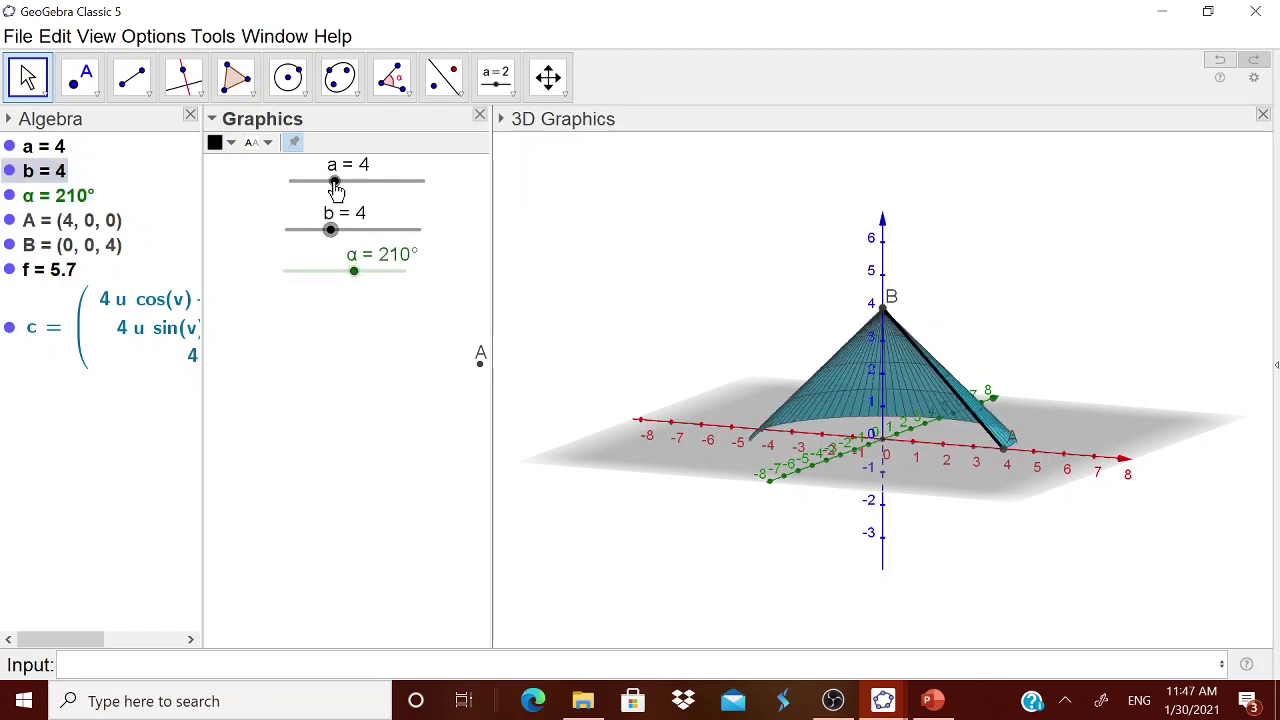
{"action": "left_click_drag", "start_coordinate": [335, 186], "coordinate": [362, 183]}
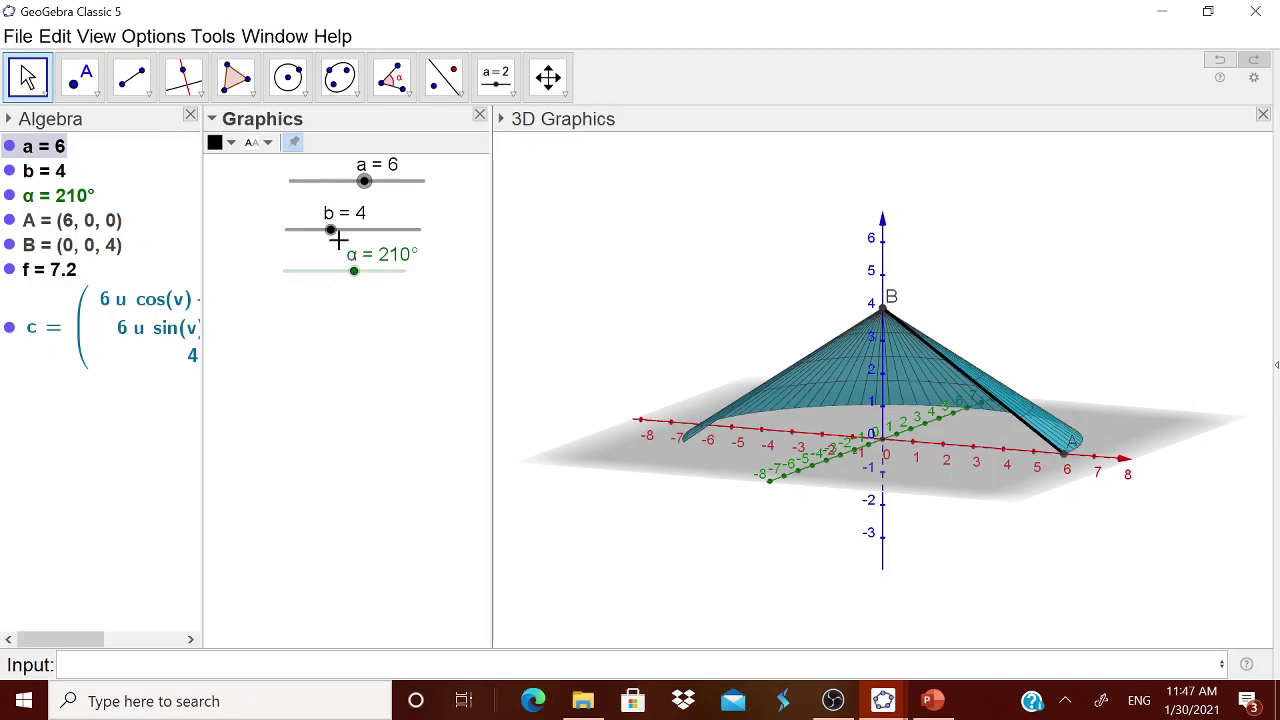
{"action": "mouse_move", "coordinate": [337, 240]}
{"action": "left_mouse_down"}
{"action": "mouse_move", "coordinate": [320, 240]}
{"action": "mouse_move", "coordinate": [347, 236]}
{"action": "left_mouse_up"}
{"action": "left_click_drag", "start_coordinate": [360, 280], "coordinate": [412, 287]}
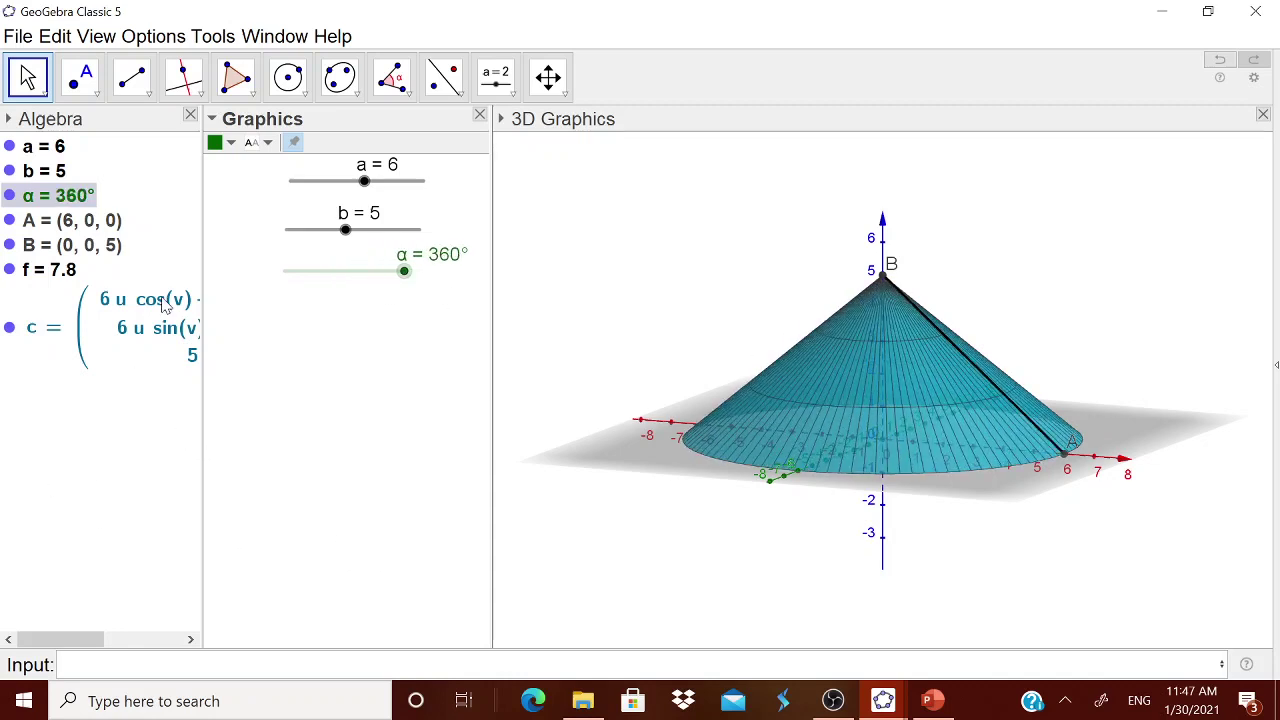
Set the line thickness and line opacity of surface c to 0
{"action": "right_click", "coordinate": [116, 327]}
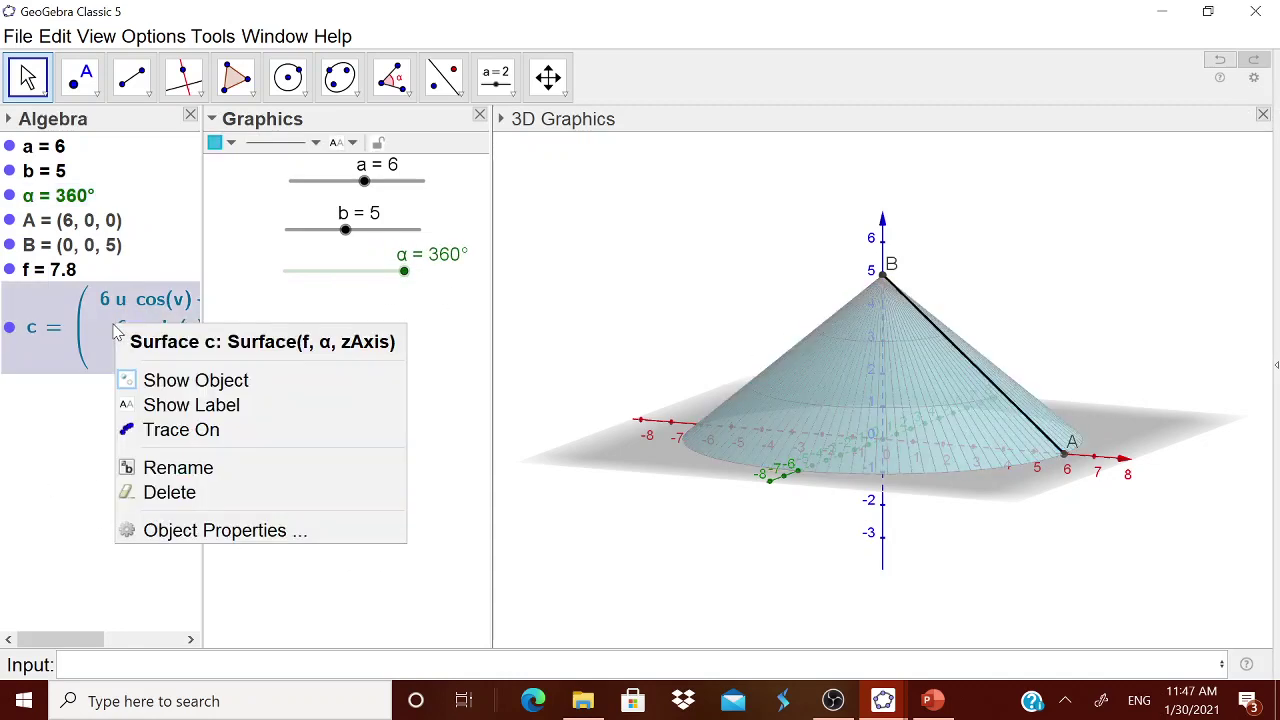
{"action": "left_click", "coordinate": [172, 530]}
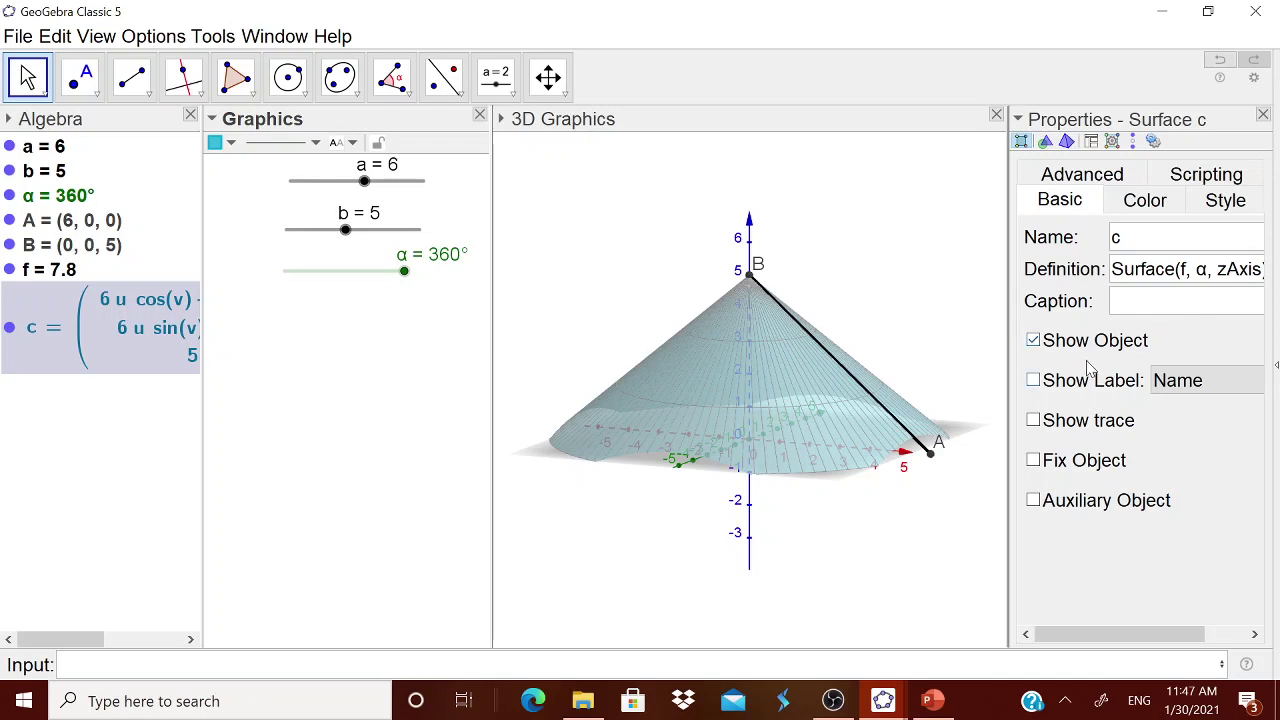
{"action": "left_click", "coordinate": [1222, 203]}
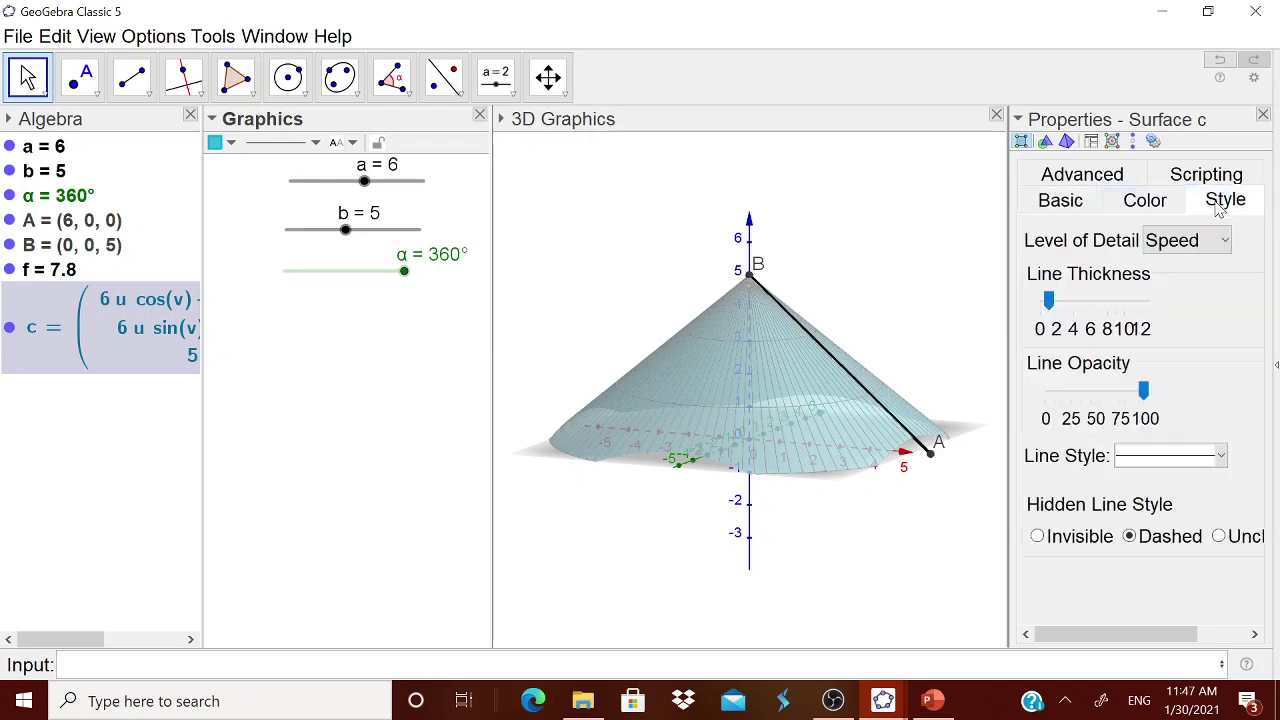
{"action": "left_click_drag", "start_coordinate": [1048, 300], "coordinate": [1040, 300]}
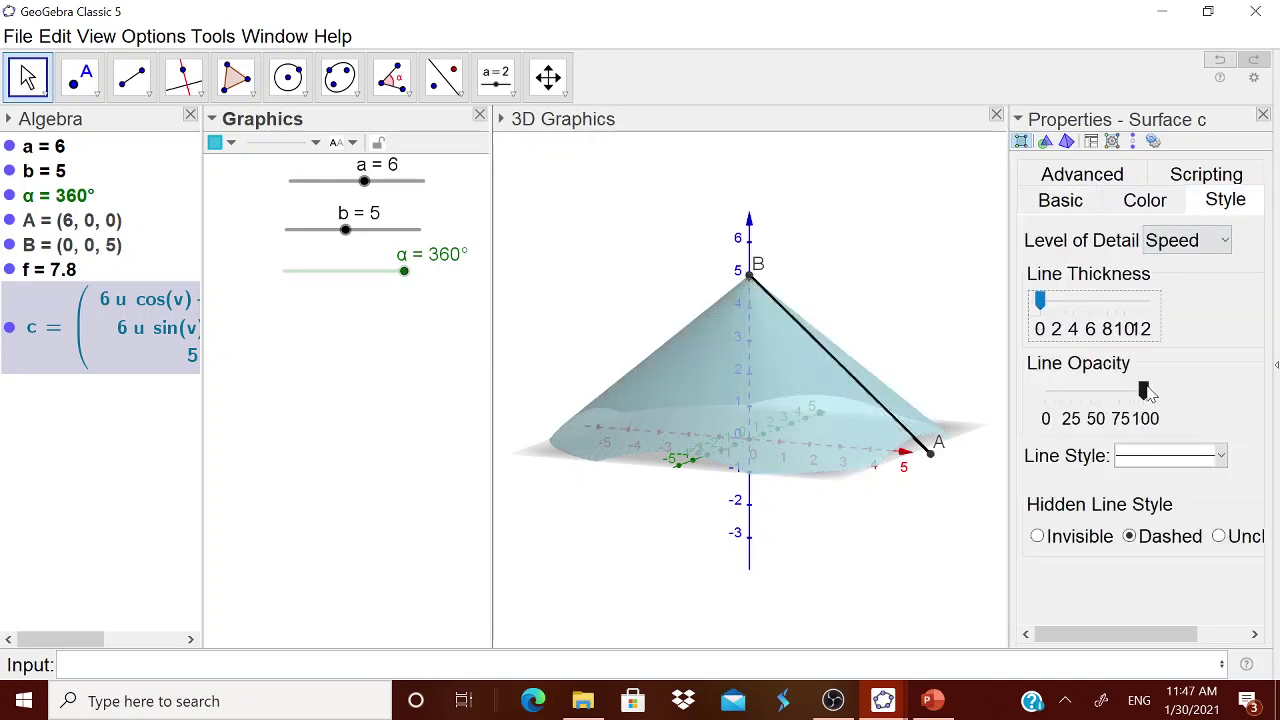
{"action": "left_click_drag", "start_coordinate": [1085, 398], "coordinate": [1030, 400]}
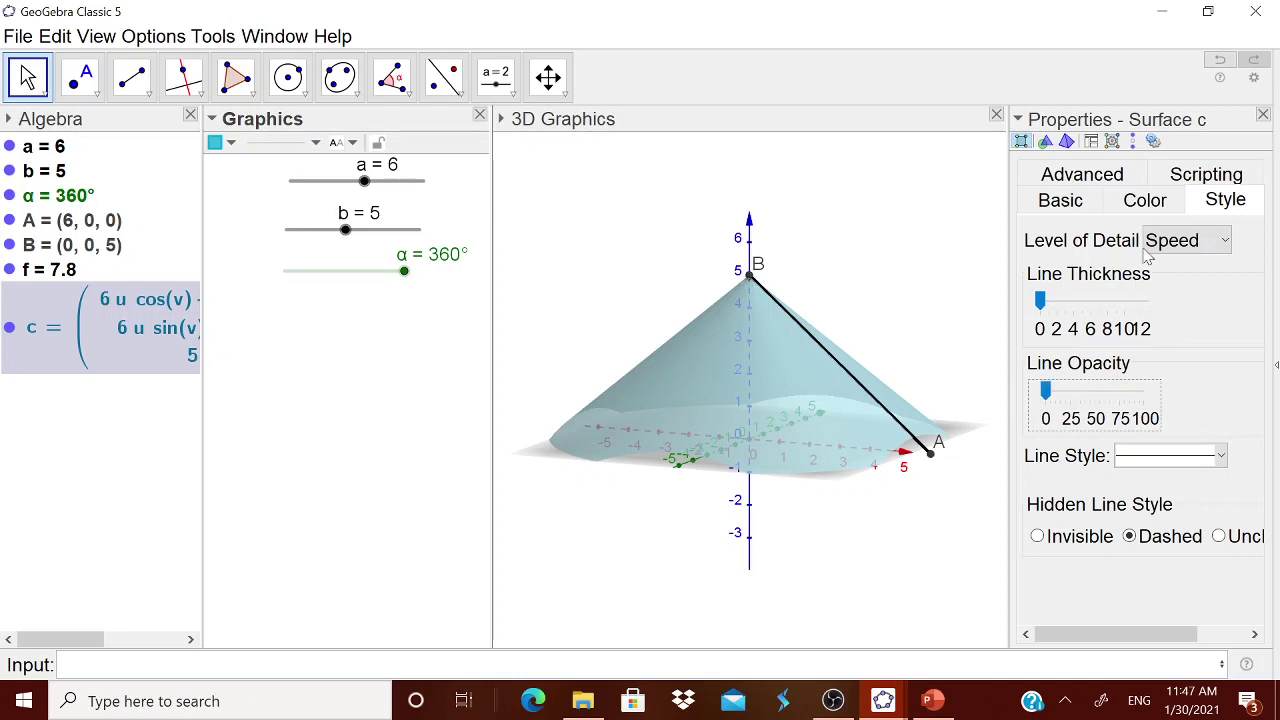
Color surface c pink (255, 51, 102), make its hidden line style Invisible and close its properties
{"action": "left_click", "coordinate": [1148, 210]}
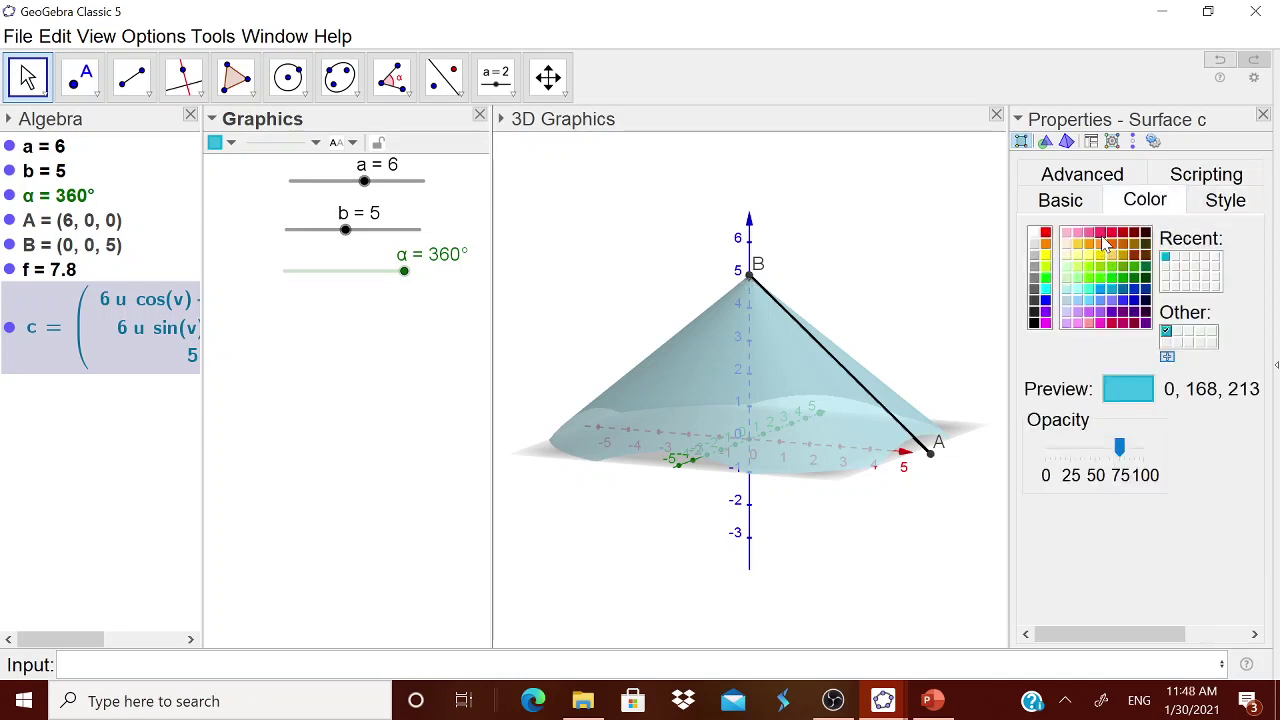
{"action": "left_click", "coordinate": [1100, 234]}
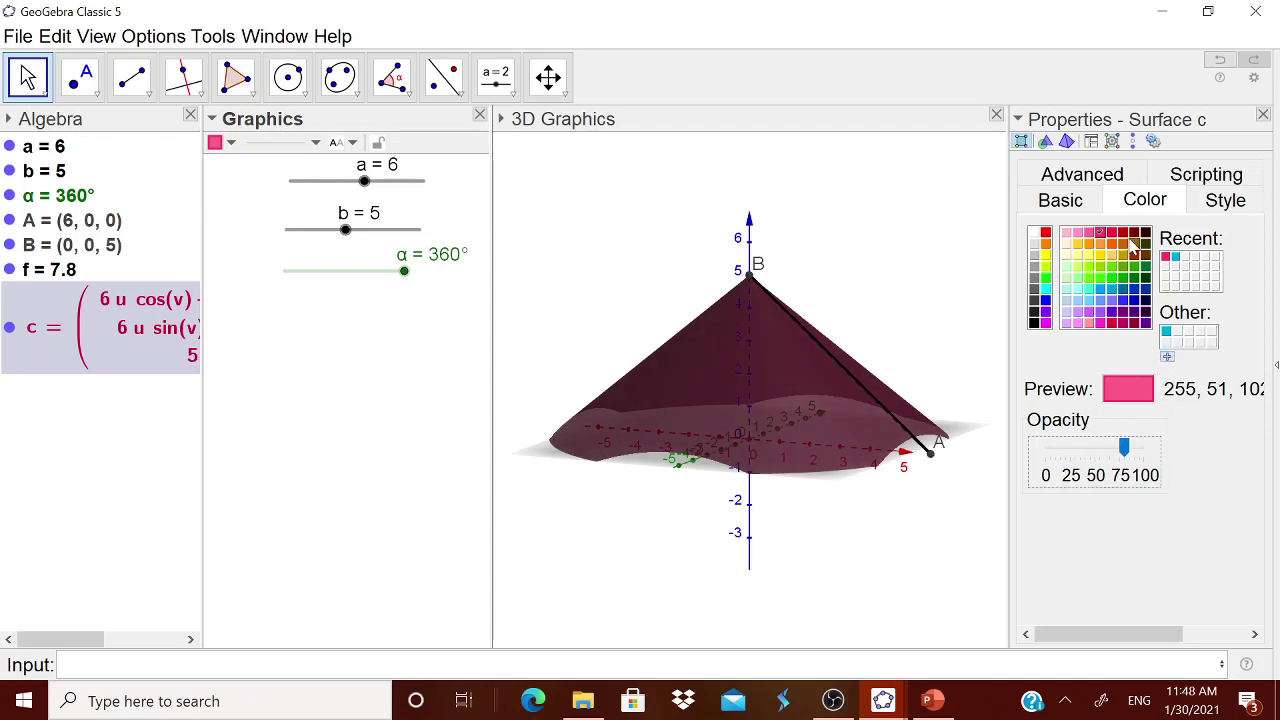
{"action": "left_click", "coordinate": [1226, 200]}
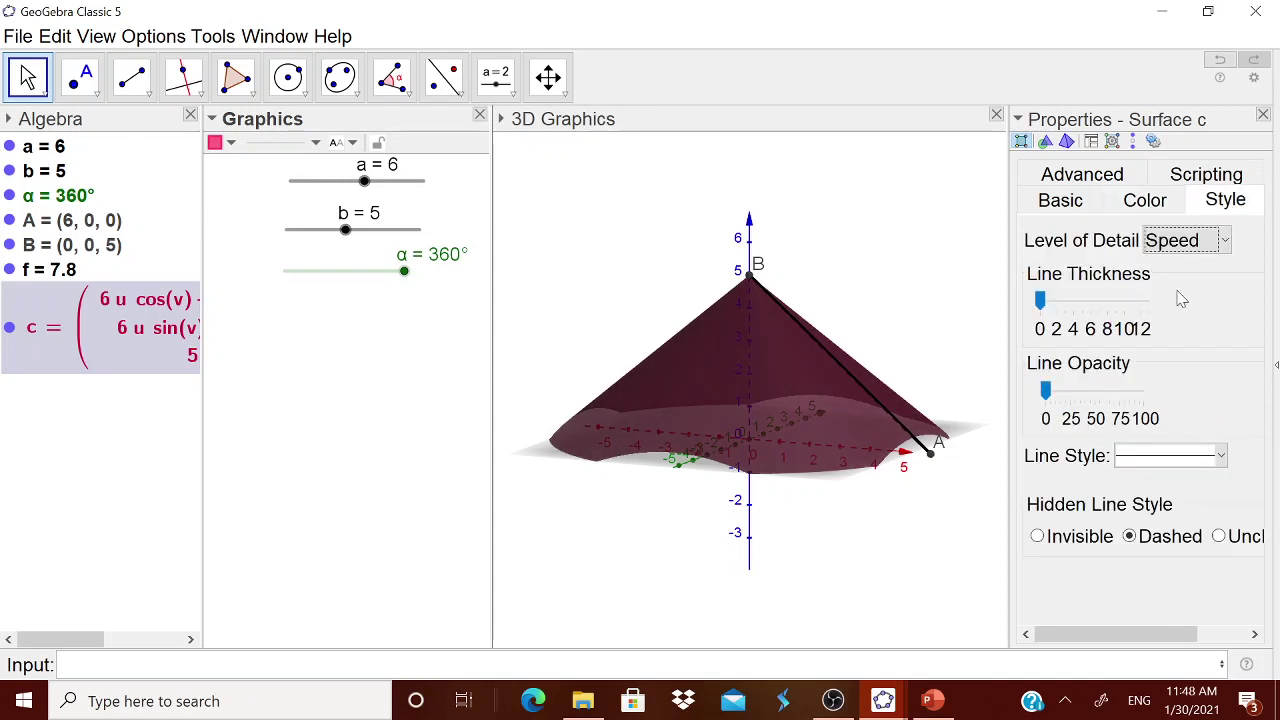
{"action": "left_click", "coordinate": [1037, 536]}
{"action": "left_click", "coordinate": [1263, 115]}
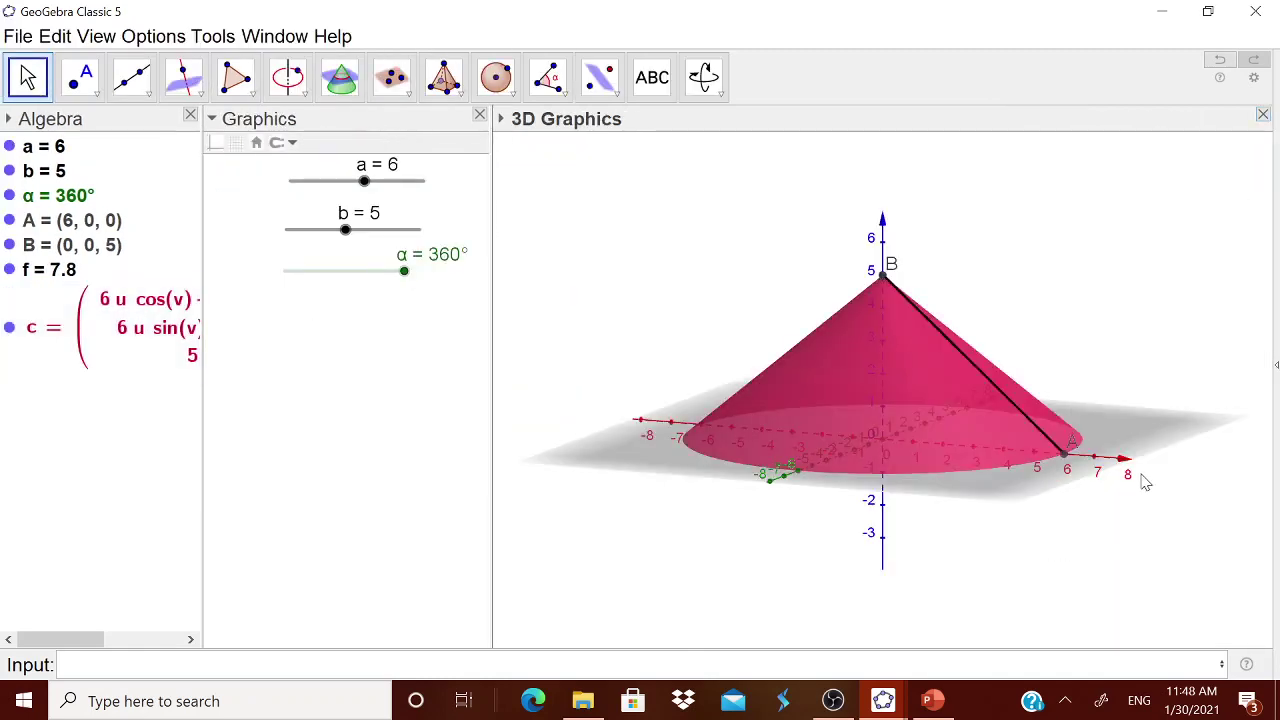
Hide the axes and the plane in the 3D Graphics view
{"action": "right_click", "coordinate": [607, 452]}
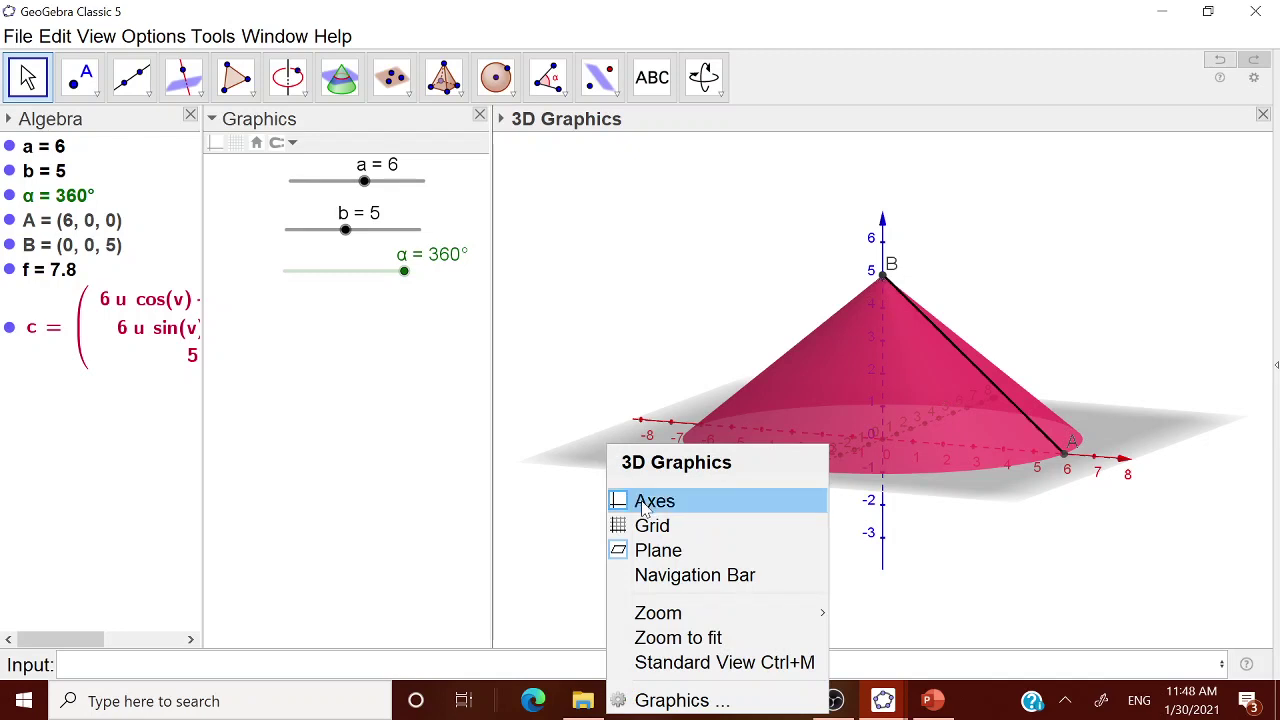
{"action": "left_click", "coordinate": [645, 505]}
{"action": "right_click", "coordinate": [638, 454]}
{"action": "left_click", "coordinate": [678, 554]}
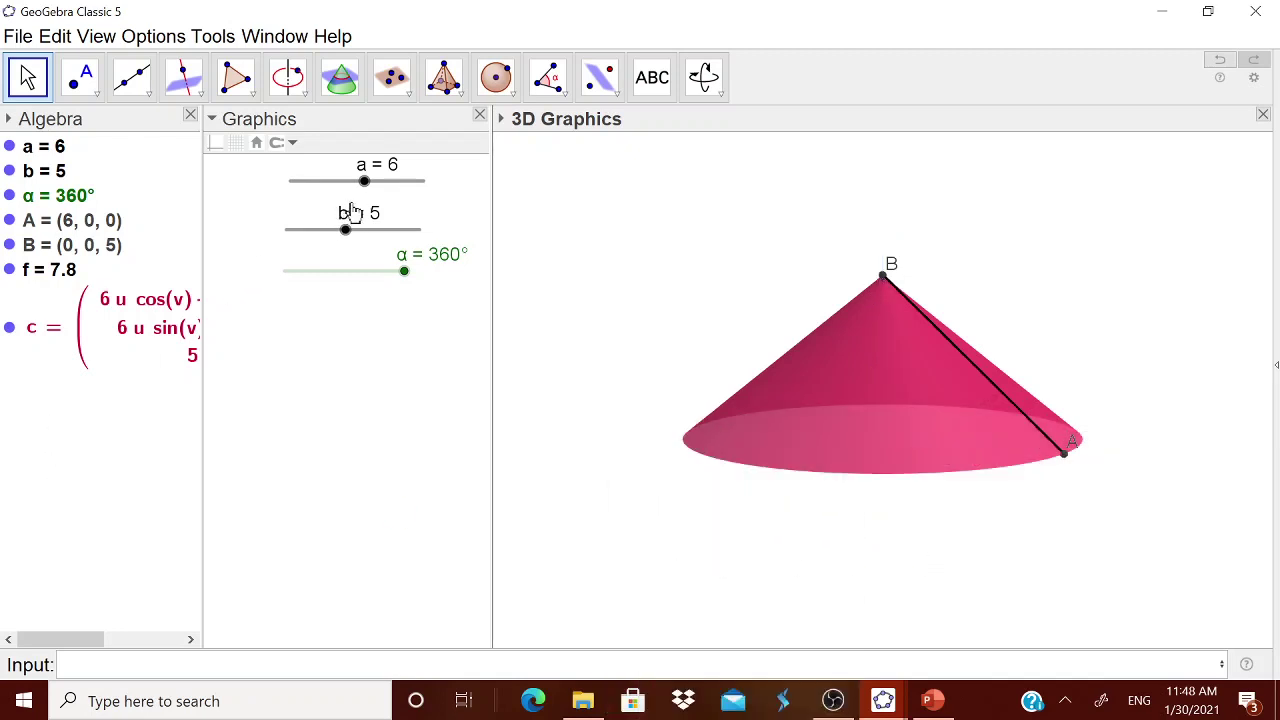
Insert a button in the Graphics view below the sliders with the caption ANIMATE
{"action": "mouse_move", "coordinate": [408, 280]}
{"action": "left_mouse_down"}
{"action": "mouse_move", "coordinate": [337, 286]}
{"action": "mouse_move", "coordinate": [425, 281]}
{"action": "mouse_move", "coordinate": [334, 286]}
{"action": "mouse_move", "coordinate": [408, 278]}
{"action": "left_mouse_up"}
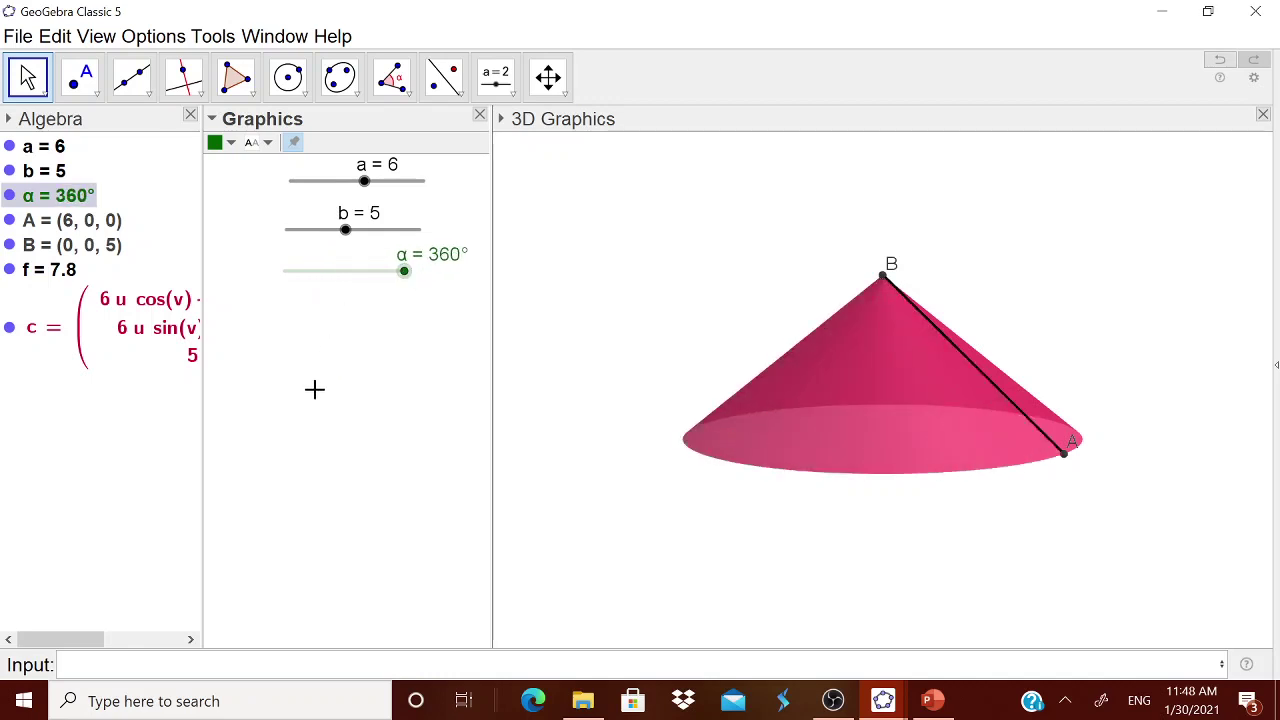
{"action": "left_click", "coordinate": [512, 92]}
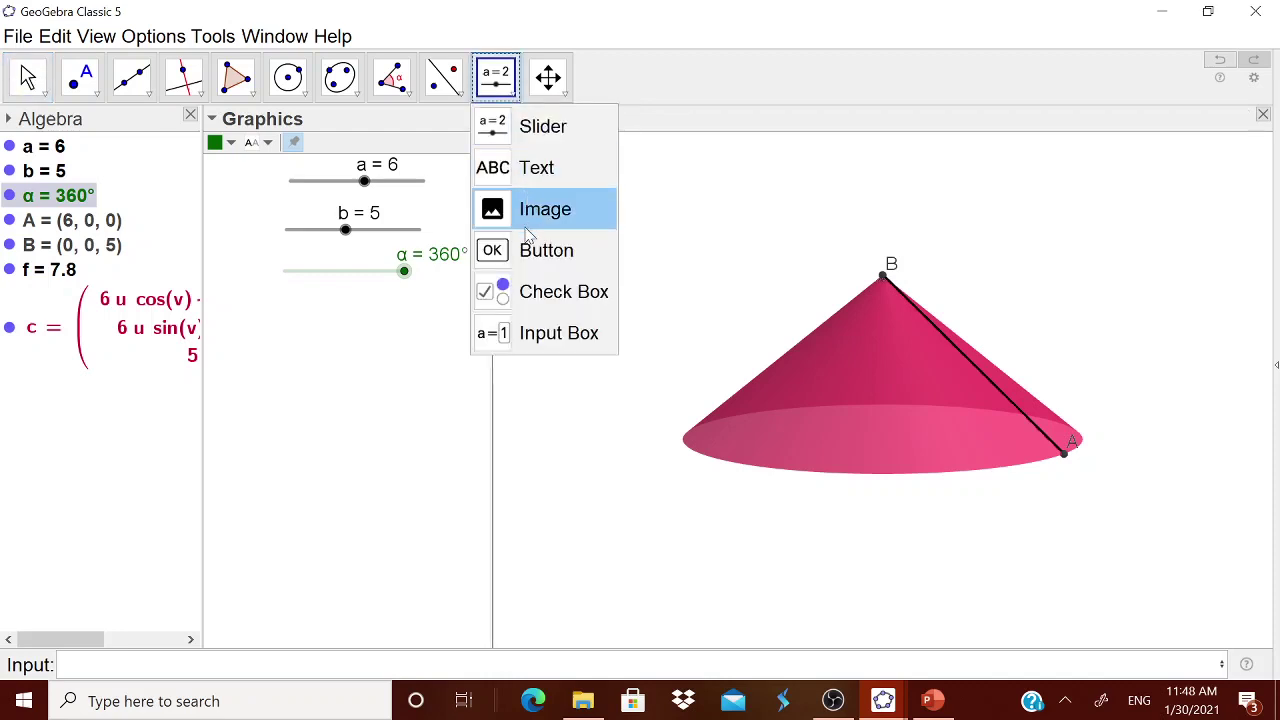
{"action": "left_click", "coordinate": [546, 250]}
{"action": "left_click", "coordinate": [323, 369]}
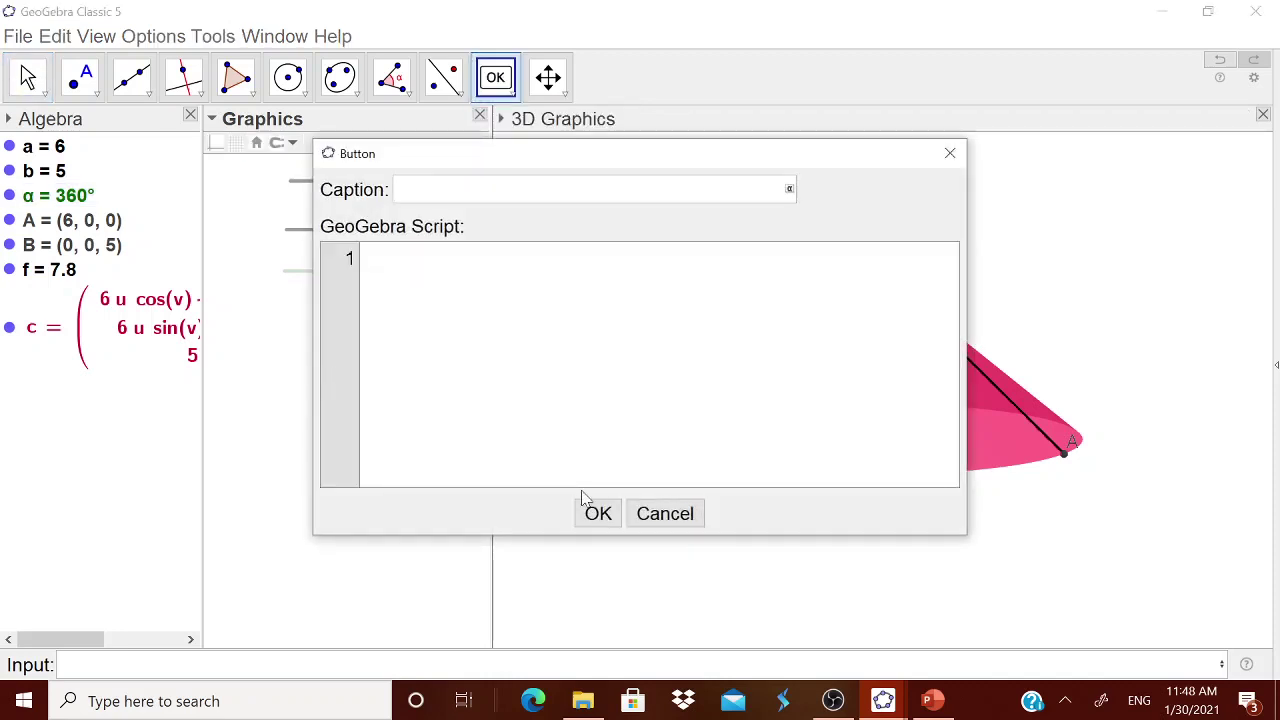
{"action": "type", "text": "ANIMATEEEEEEEEEE"}
{"action": "type", "text": "EEEEEEEEEEEEEEEEEEEEEEEEEEEEEEE"}
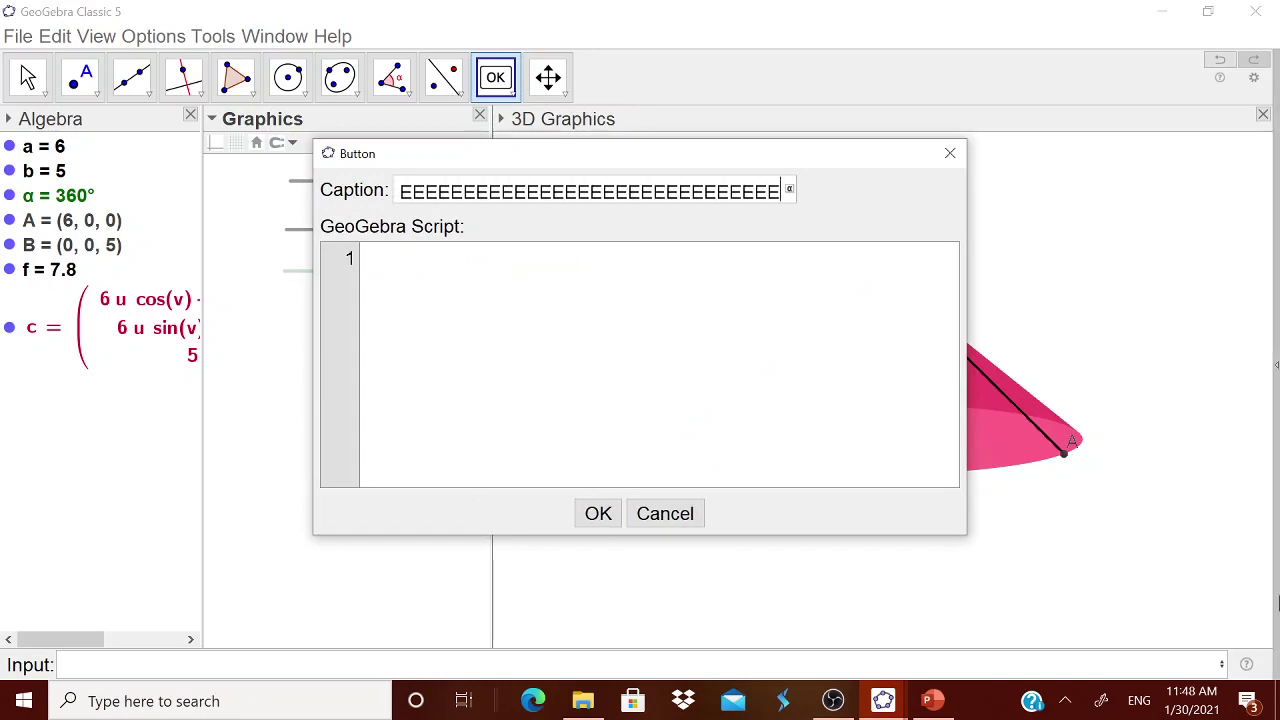
{"action": "key", "text": "BackSpace"}
{"action": "key", "text": "BackSpace"}
{"action": "key", "text": "BackSpace"}
{"action": "key", "text": "BackSpace"}
{"action": "key", "text": "BackSpace"}
{"action": "key", "text": "BackSpace"}
{"action": "key", "text": "BackSpace"}
{"action": "key", "text": "BackSpace"}
{"action": "key", "text": "BackSpace"}
{"action": "key", "text": "BackSpace"}
{"action": "key", "text": "BackSpace"}
{"action": "key", "text": "BackSpace"}
{"action": "key", "text": "BackSpace"}
{"action": "key", "text": "BackSpace"}
{"action": "key", "text": "BackSpace"}
{"action": "key", "text": "BackSpace"}
{"action": "key", "text": "BackSpace"}
{"action": "key", "text": "BackSpace"}
{"action": "key", "text": "BackSpace"}
{"action": "key", "text": "BackSpace"}
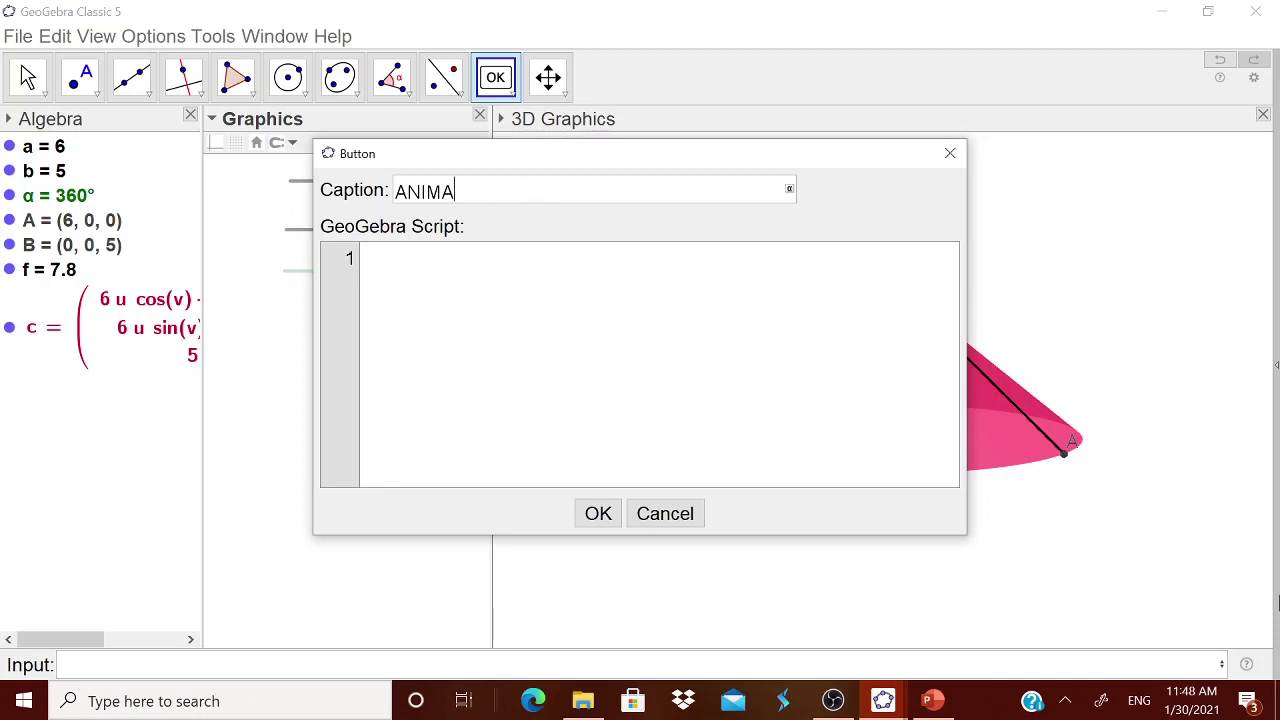
{"action": "type", "text": "ATE"}
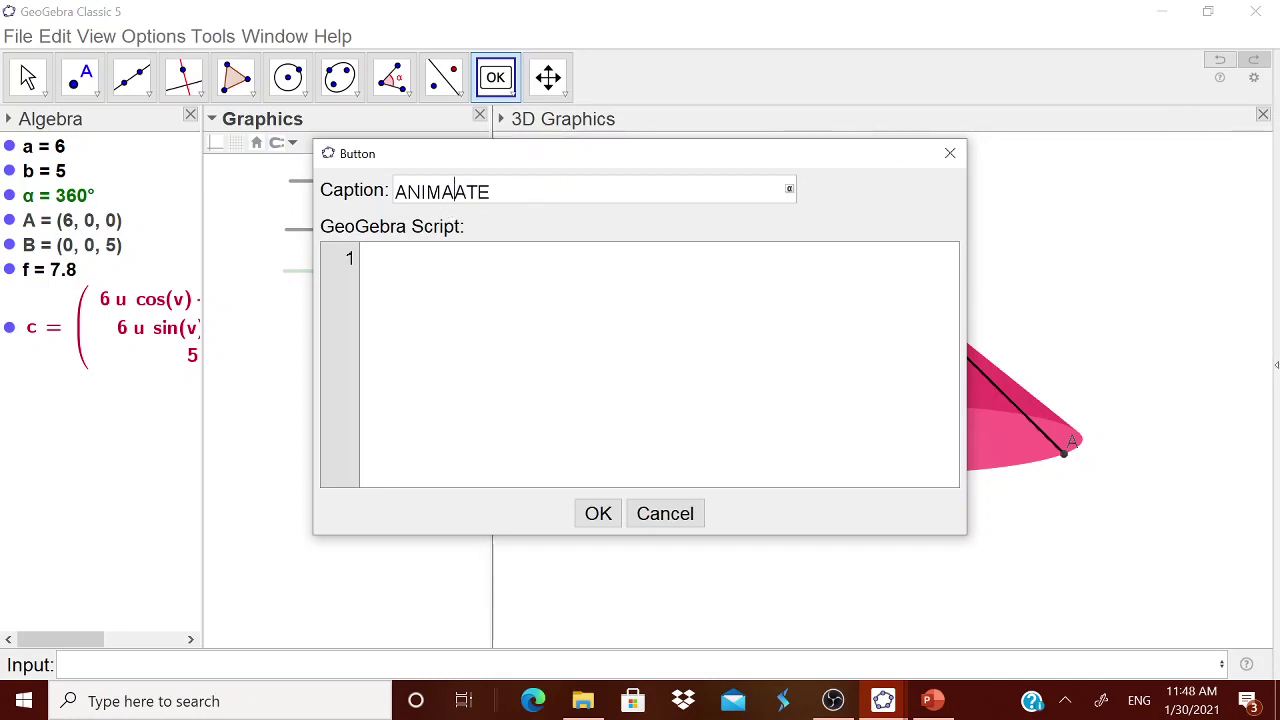
{"action": "key", "text": "BackSpace"}
{"action": "key", "text": "Tab"}
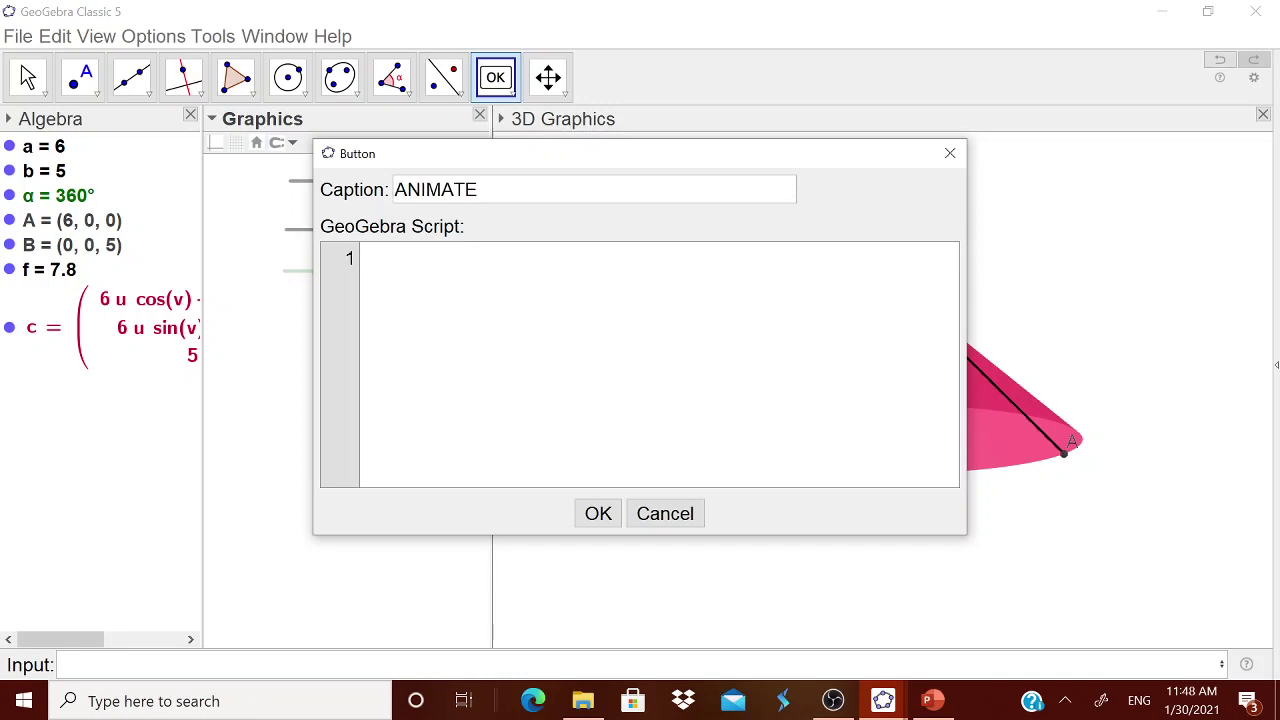
Write the ANIMATE button's GeoGebra script as StartAnimation(α), copying the α symbol from the input bar's symbol table
{"action": "type", "text": "StartAnimation"}
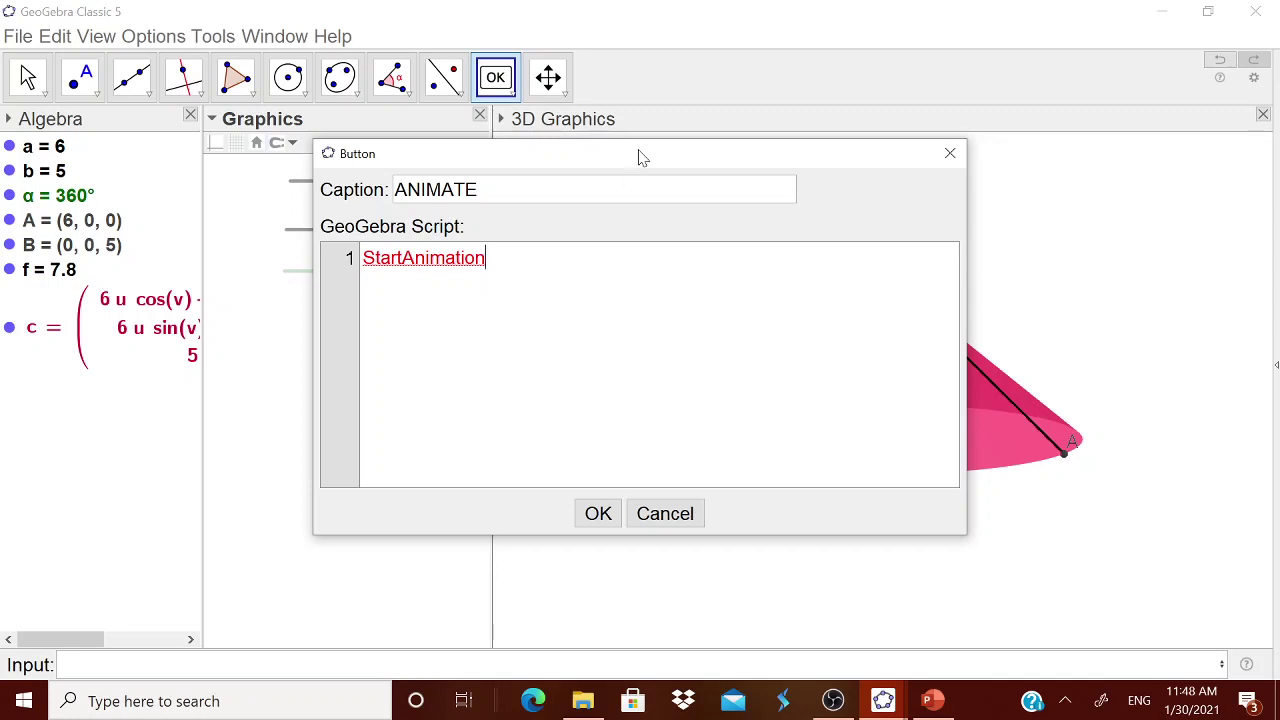
{"action": "left_click_drag", "start_coordinate": [640, 153], "coordinate": [708, 158]}
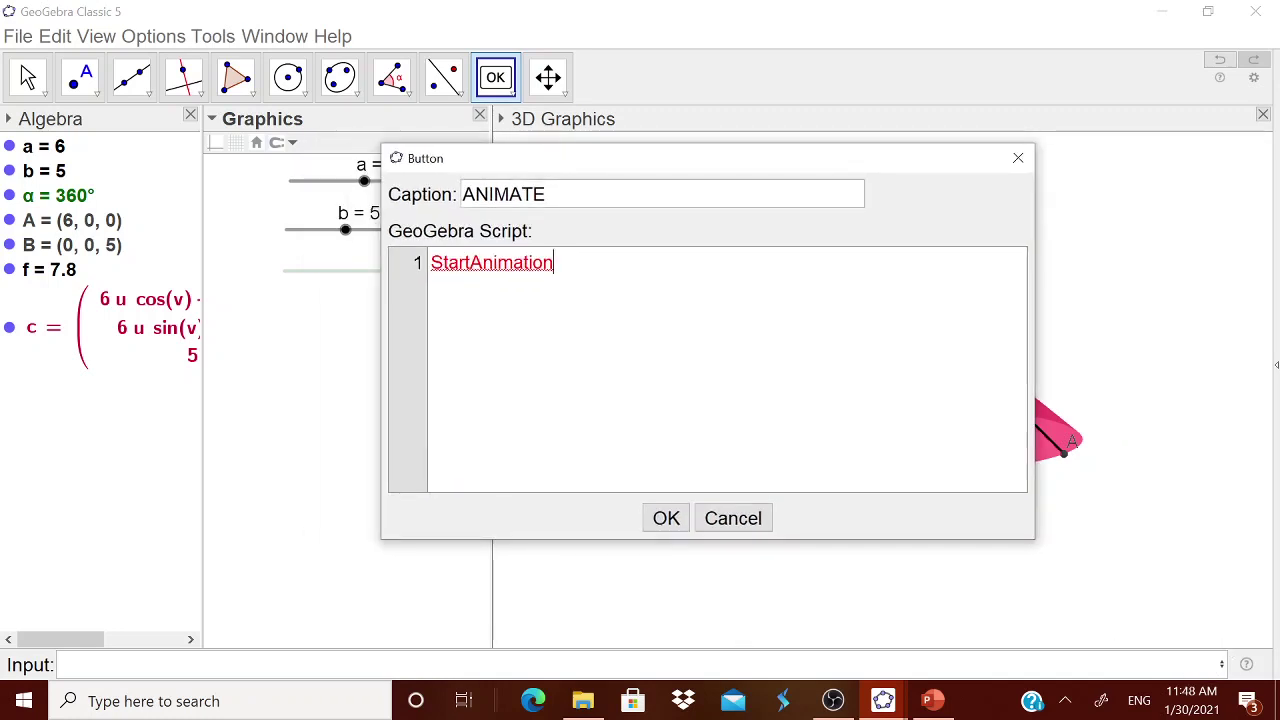
{"action": "left_click", "coordinate": [58, 665]}
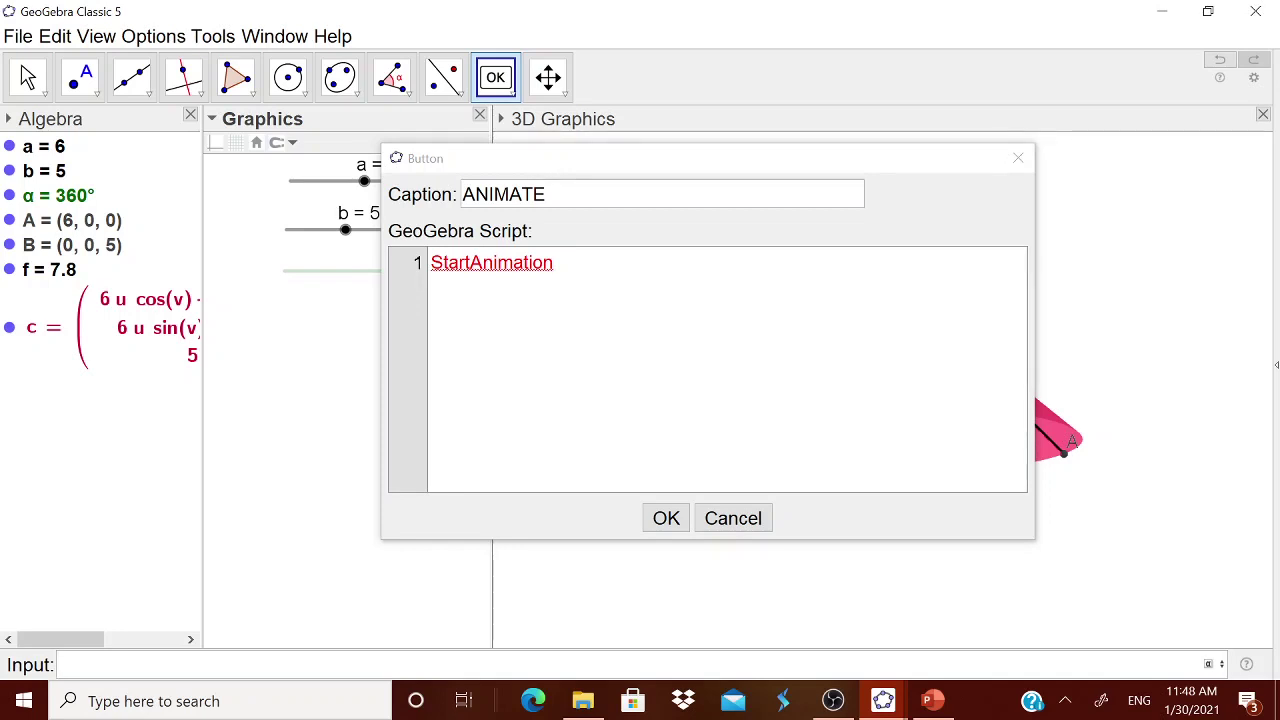
{"action": "left_click", "coordinate": [1210, 666]}
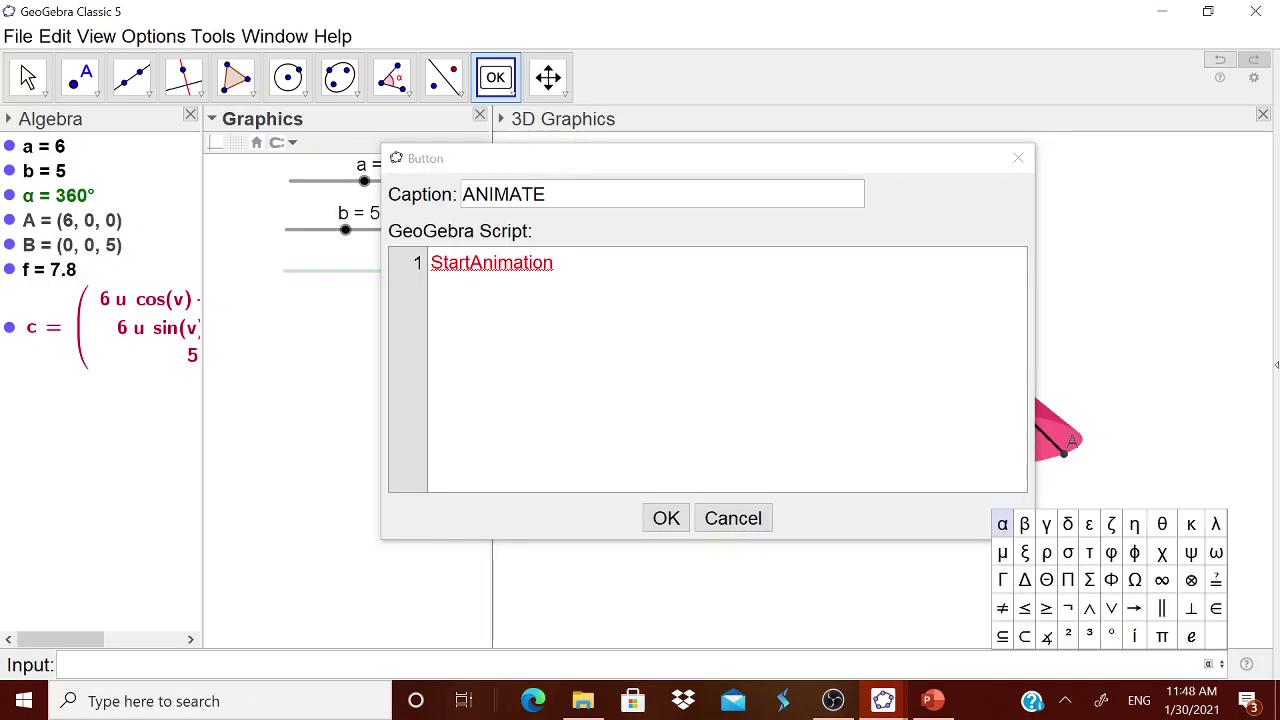
{"action": "left_click", "coordinate": [1008, 530]}
{"action": "key", "text": "ctrl+a"}
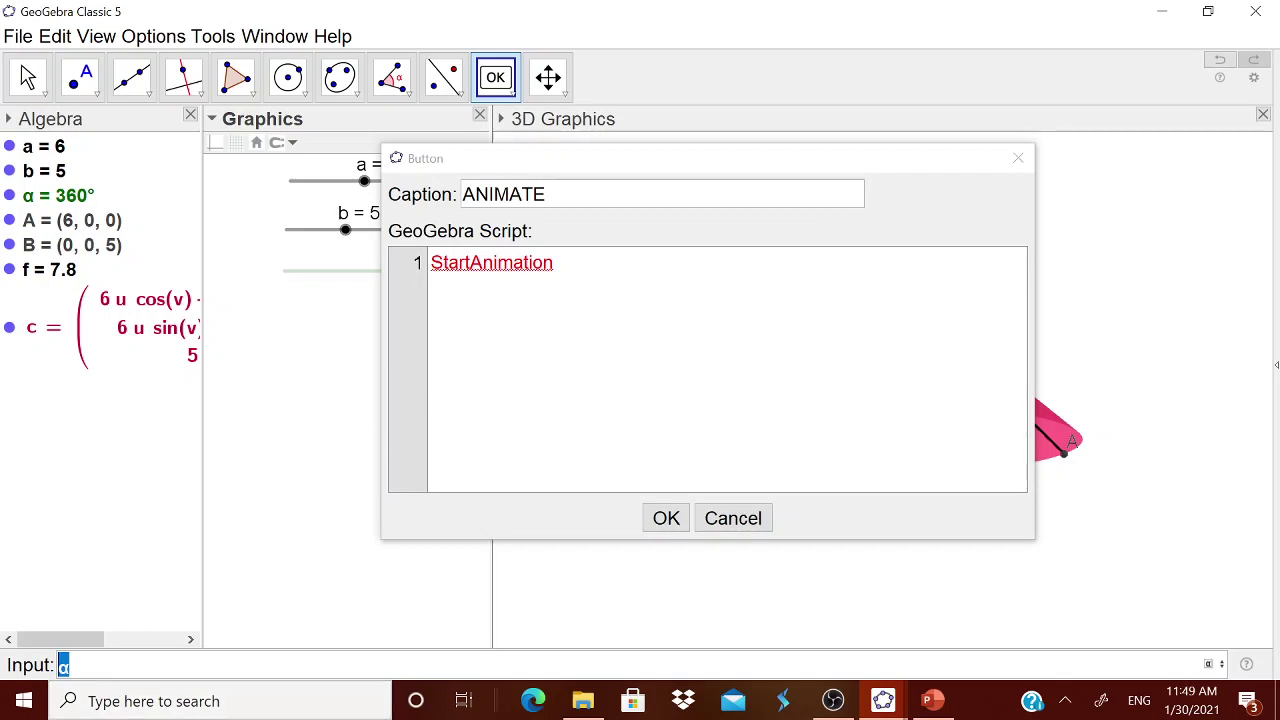
{"action": "key", "text": "ctrl+x"}
{"action": "left_click", "coordinate": [554, 263]}
{"action": "type", "text": "(α"}
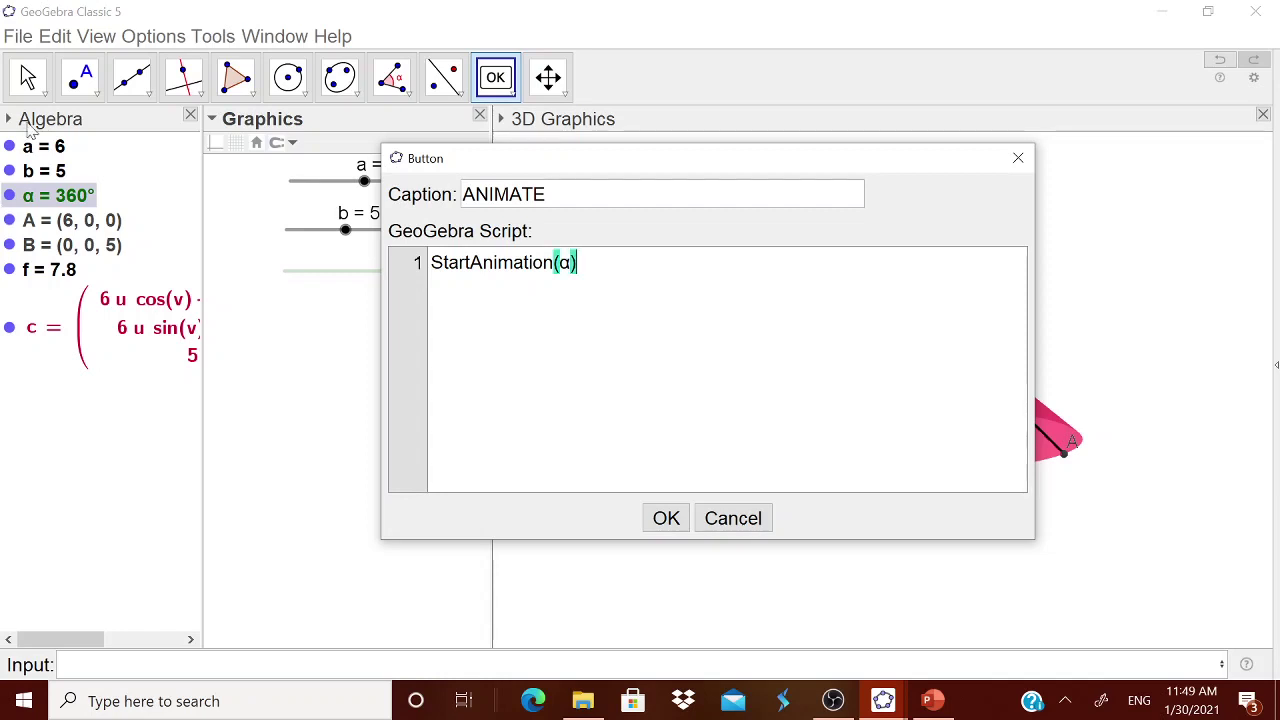
Show the virtual keyboard and its Greek letters as another source for α, and close it
{"action": "left_click", "coordinate": [90, 37]}
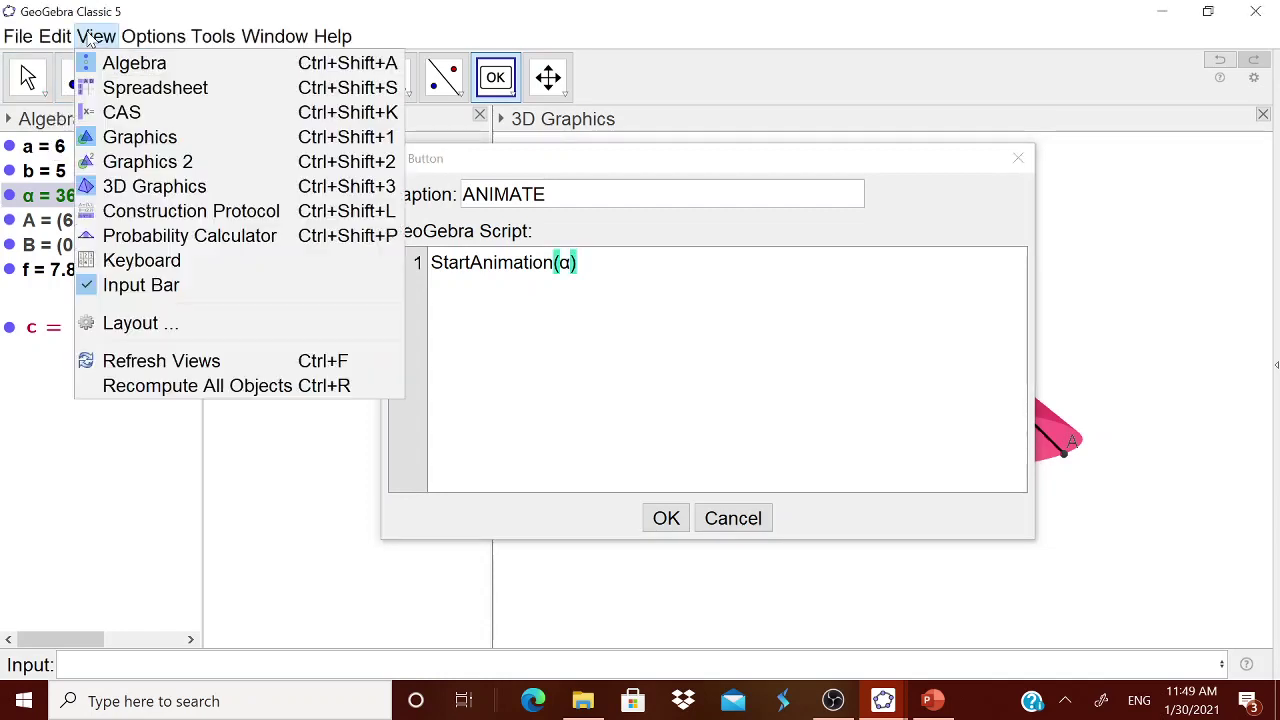
{"action": "left_click", "coordinate": [141, 260]}
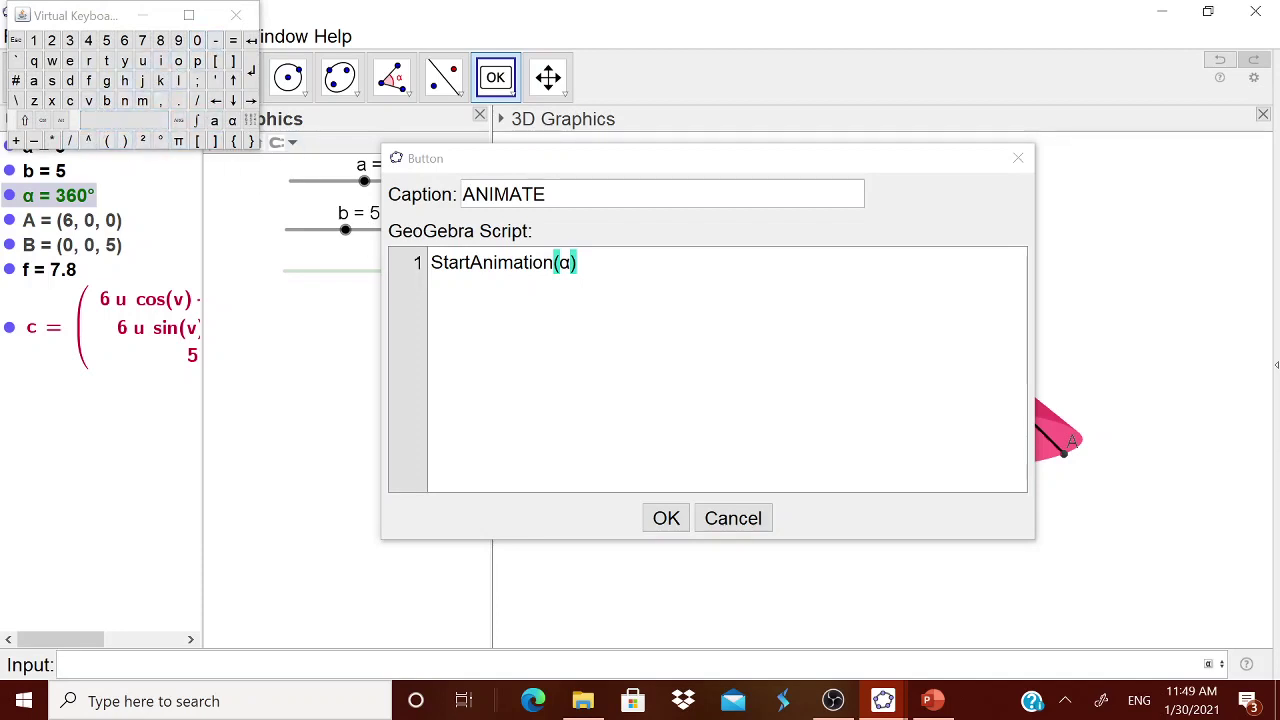
{"action": "left_click", "coordinate": [232, 121]}
{"action": "left_click", "coordinate": [236, 15]}
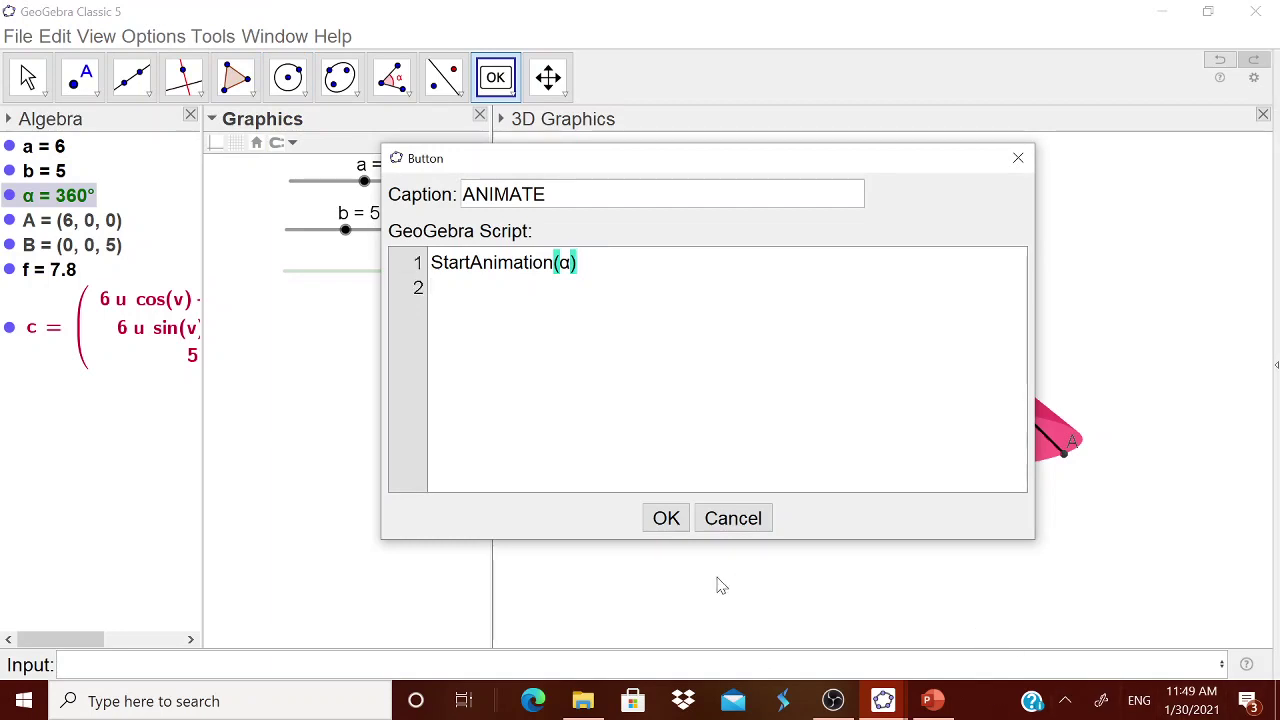
Confirm the ANIMATE button and test it, switching off the animation of slider α
{"action": "left_click", "coordinate": [667, 524]}
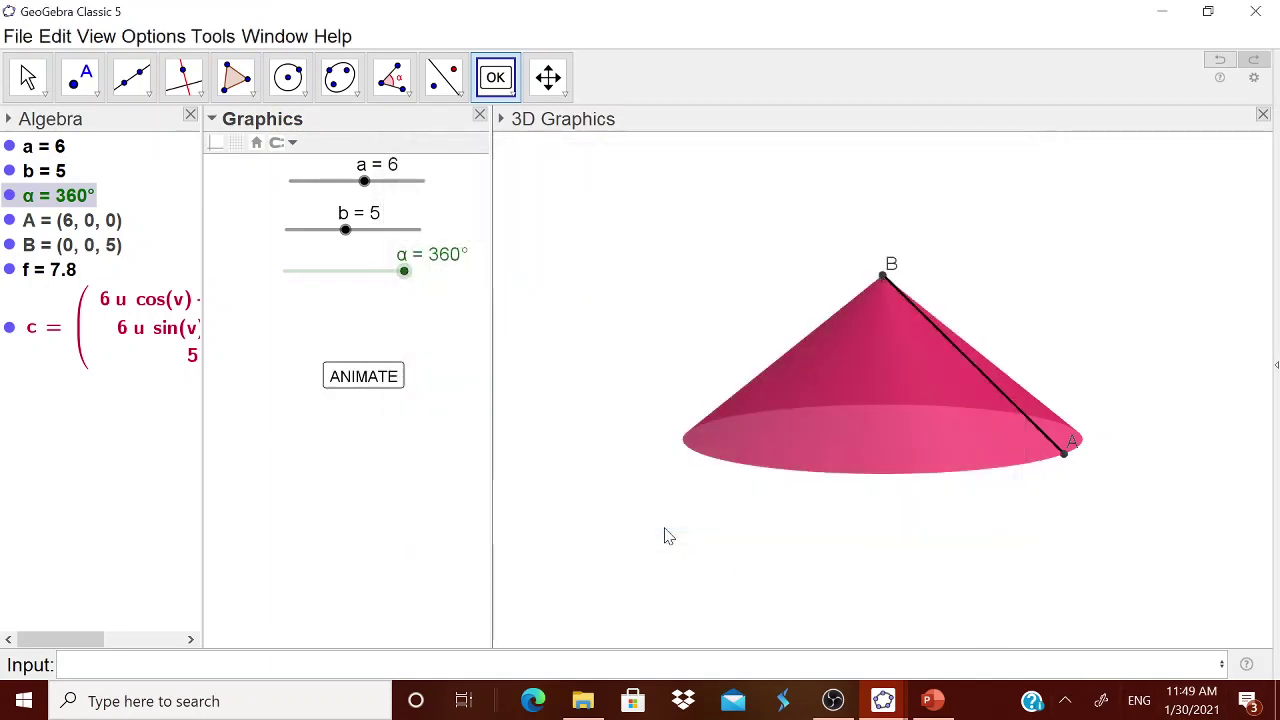
{"action": "left_click", "coordinate": [360, 378]}
{"action": "left_click", "coordinate": [949, 152]}
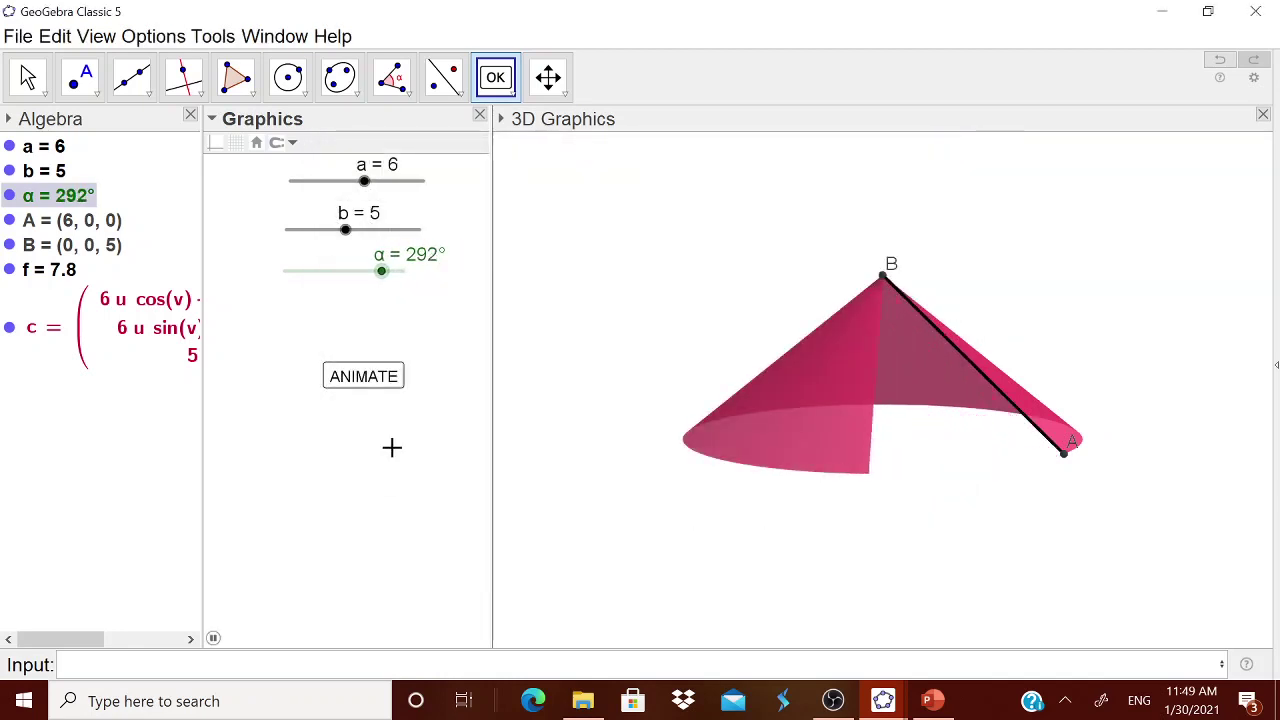
{"action": "right_click", "coordinate": [317, 272]}
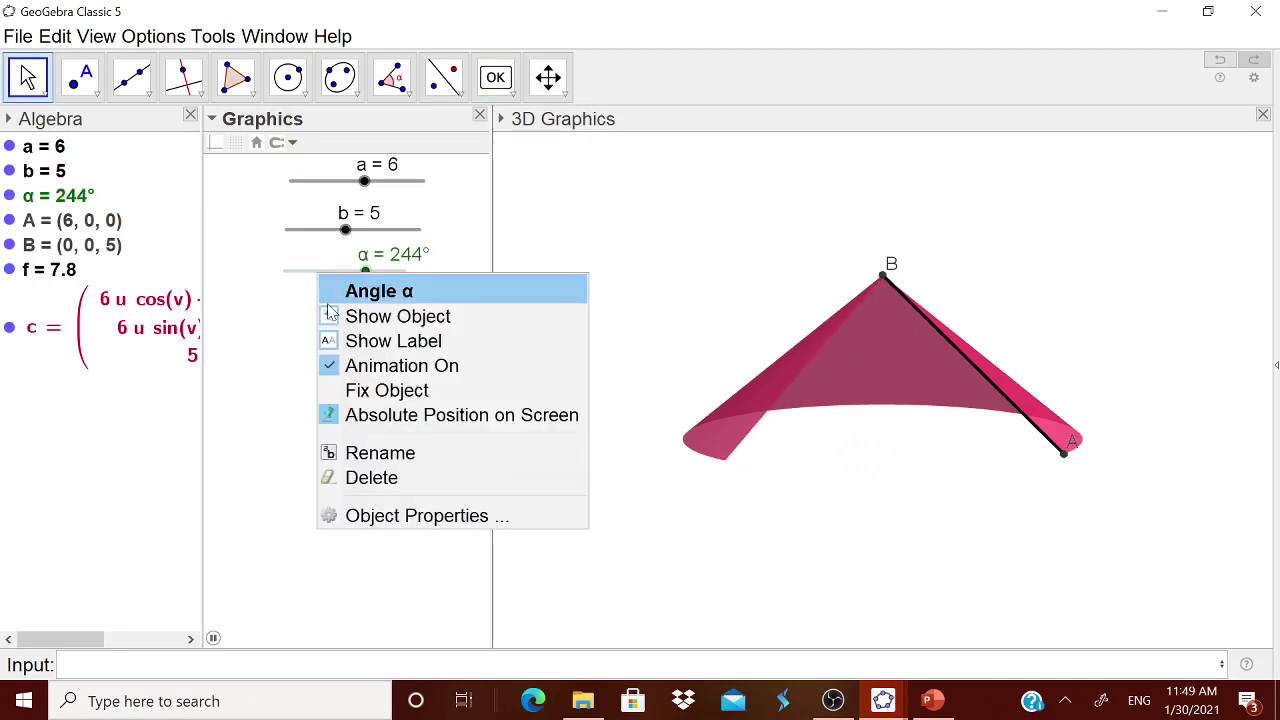
{"action": "left_click", "coordinate": [395, 365]}
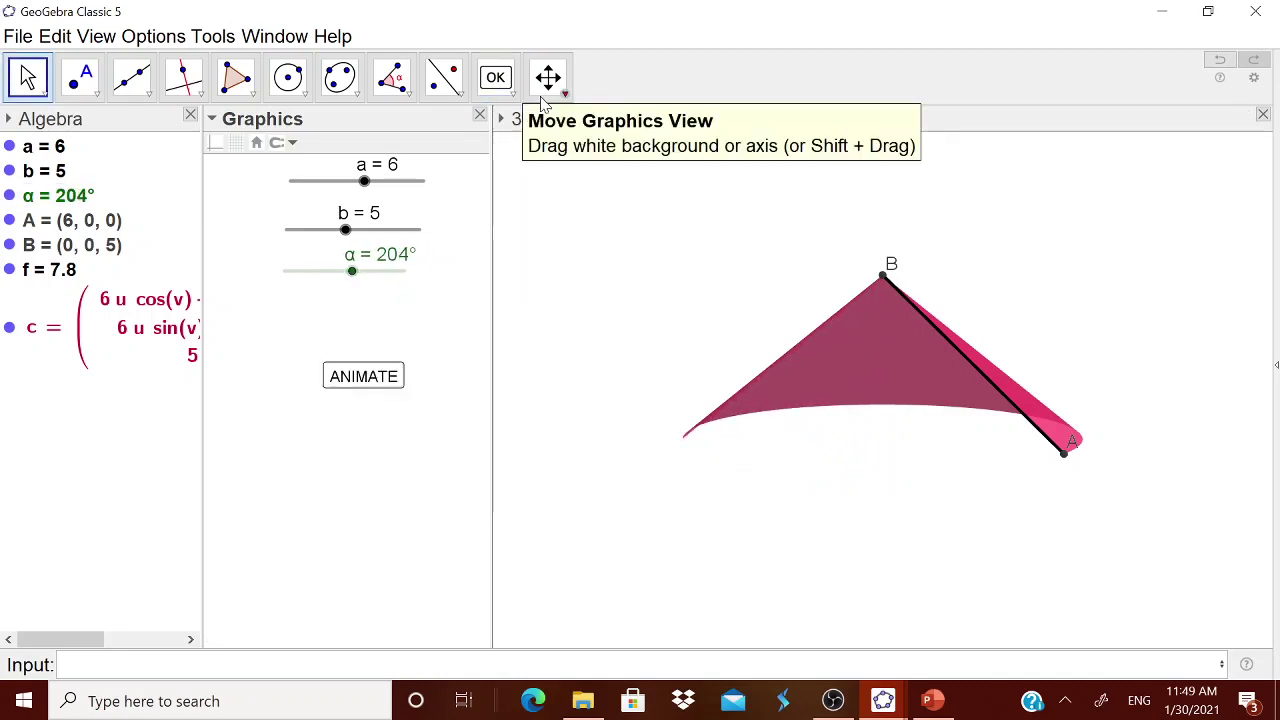
Insert a second button below and beside the ANIMATE button with the caption RESET
{"action": "left_click", "coordinate": [518, 93]}
{"action": "left_click", "coordinate": [543, 249]}
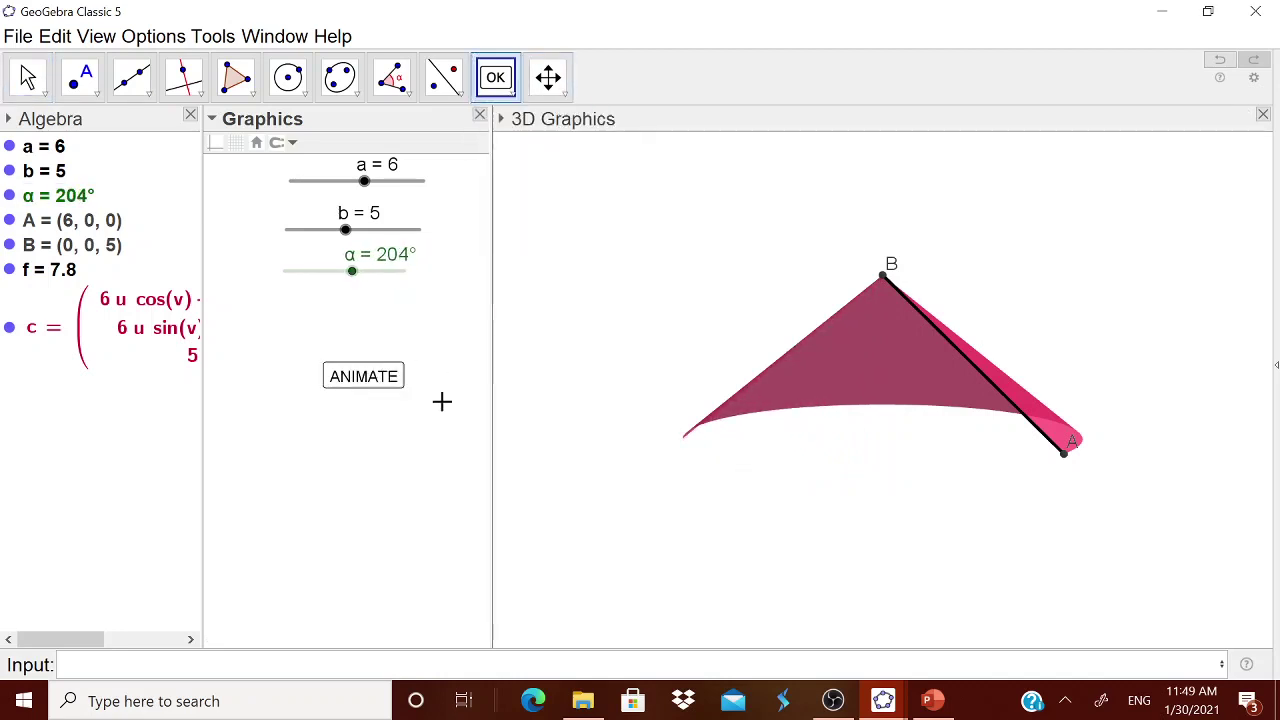
{"action": "left_click", "coordinate": [442, 401]}
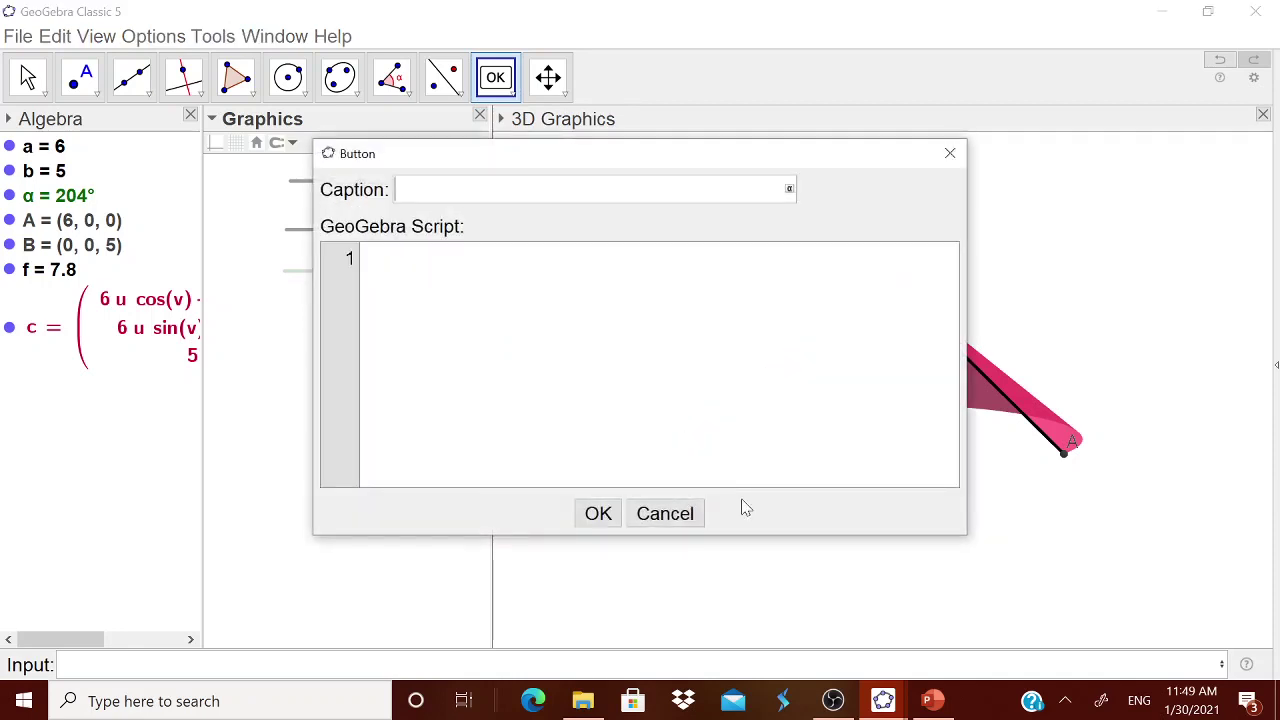
{"action": "type", "text": "RESET"}
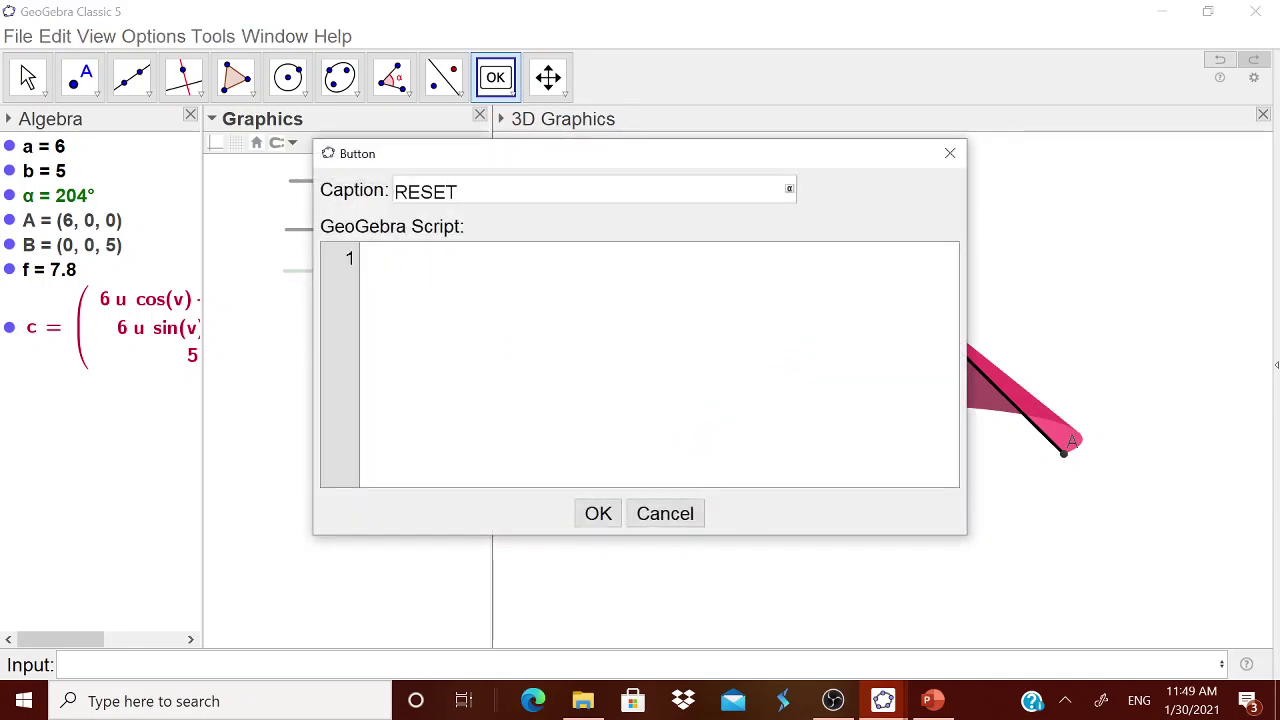
{"action": "left_click", "coordinate": [365, 258]}
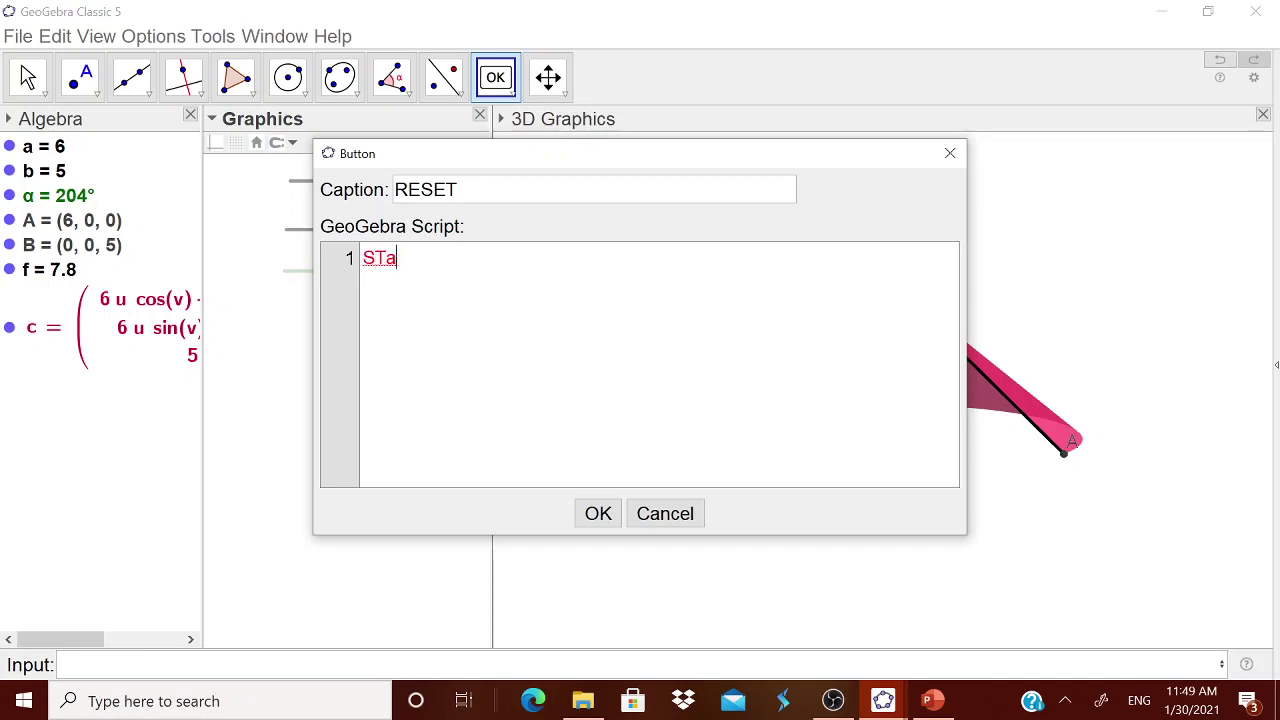
Write StartAnimation(False) as the first line of the RESET button's script and begin the second line with α
{"action": "type", "text": "STa"}
{"action": "key", "text": "BackSpace"}
{"action": "key", "text": "BackSpace"}
{"action": "type", "text": "tartAnimation"}
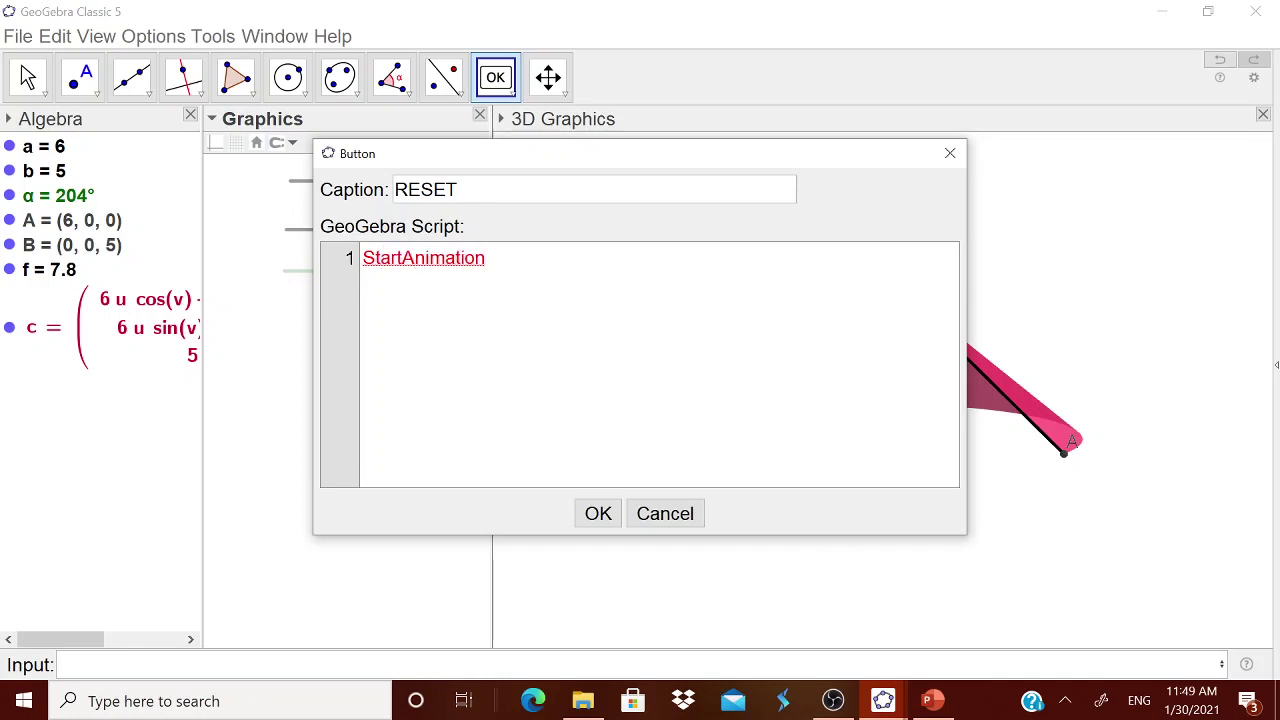
{"action": "type", "text": "(False"}
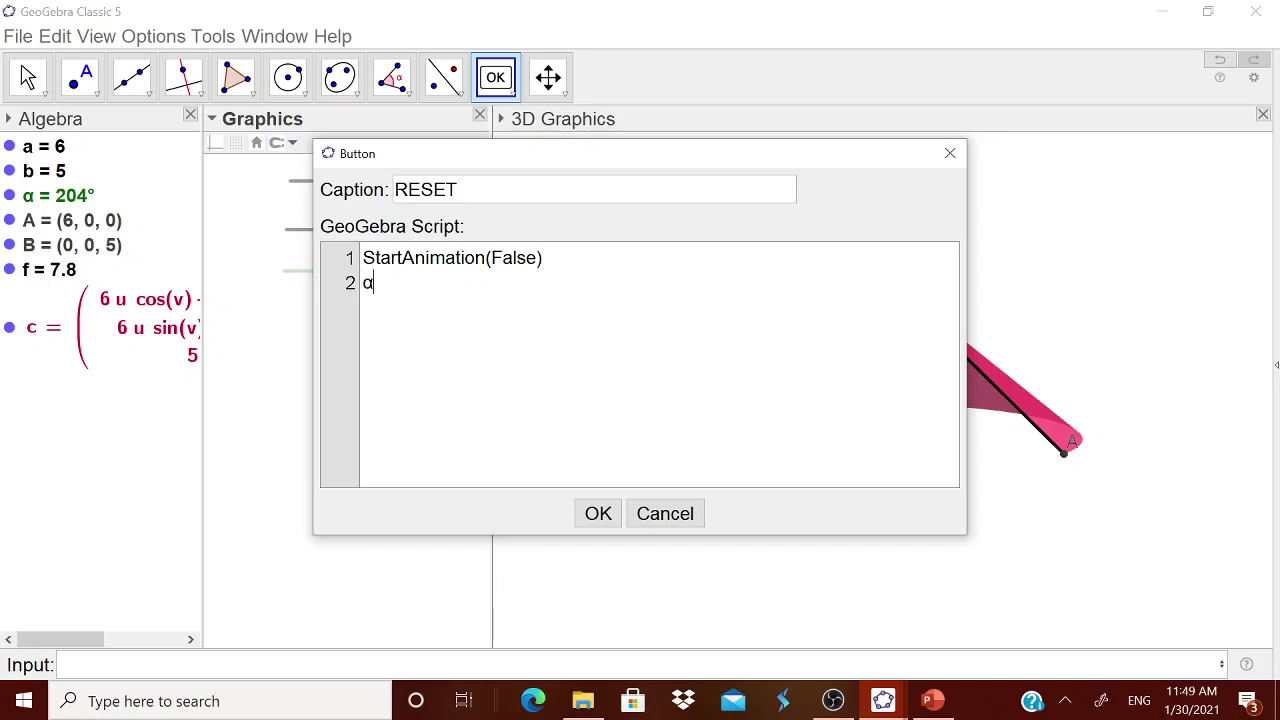
Lower slider α to 43°, complete the RESET script's second line as α=1 and create the button
{"action": "left_click_drag", "start_coordinate": [575, 168], "coordinate": [793, 188]}
{"action": "left_click_drag", "start_coordinate": [352, 271], "coordinate": [298, 275]}
{"action": "left_click", "coordinate": [605, 302]}
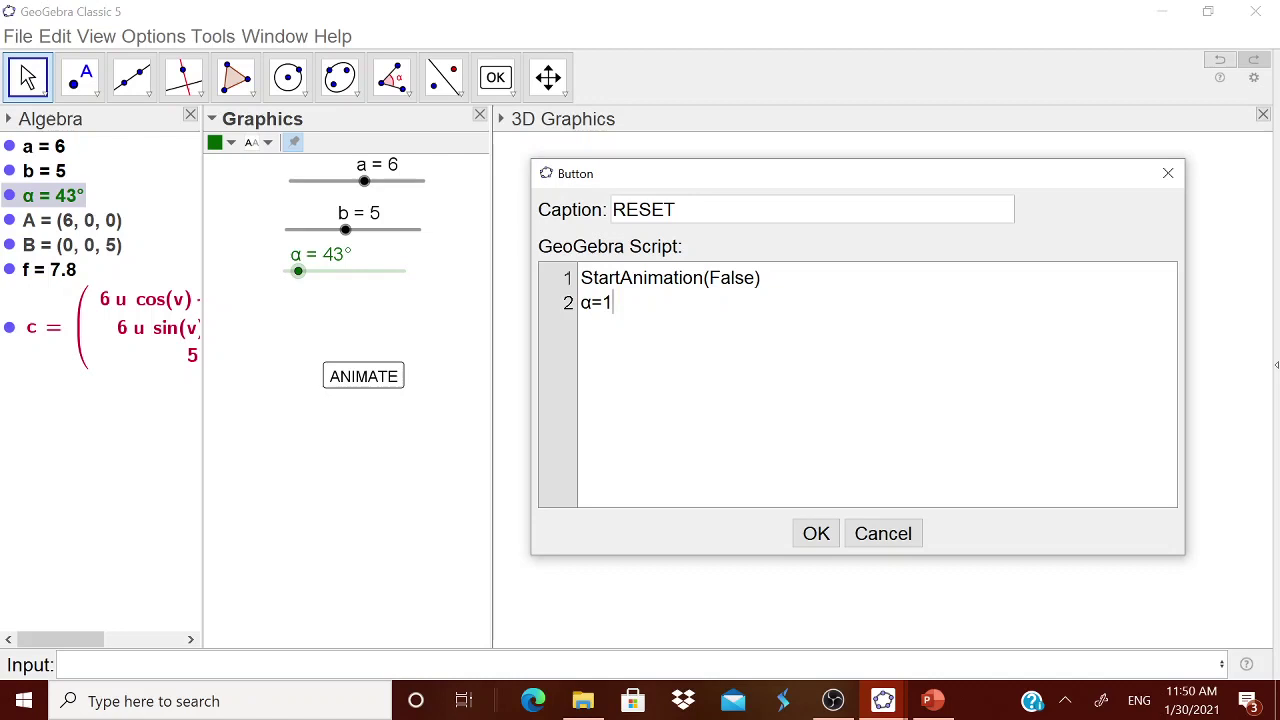
{"action": "left_click", "coordinate": [816, 533]}
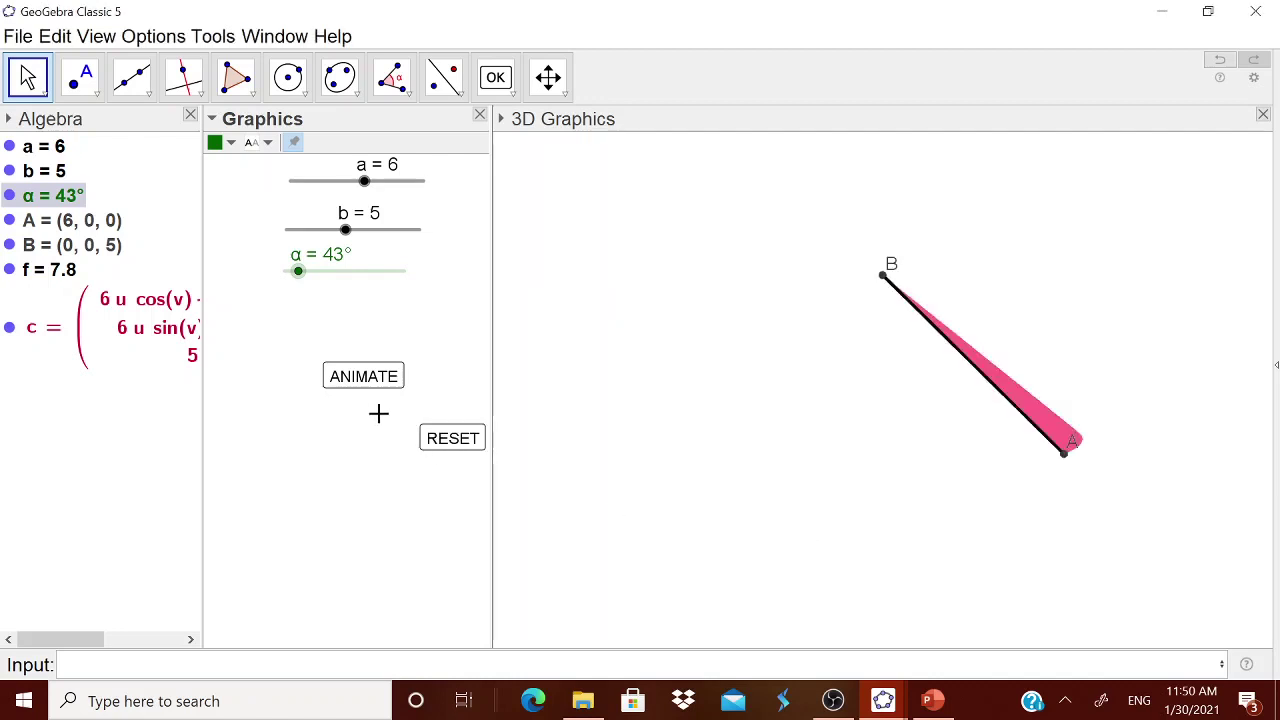
Test the ANIMATE and RESET buttons by repeatedly starting and resetting the cone's sweep animation
{"action": "left_click", "coordinate": [366, 378]}
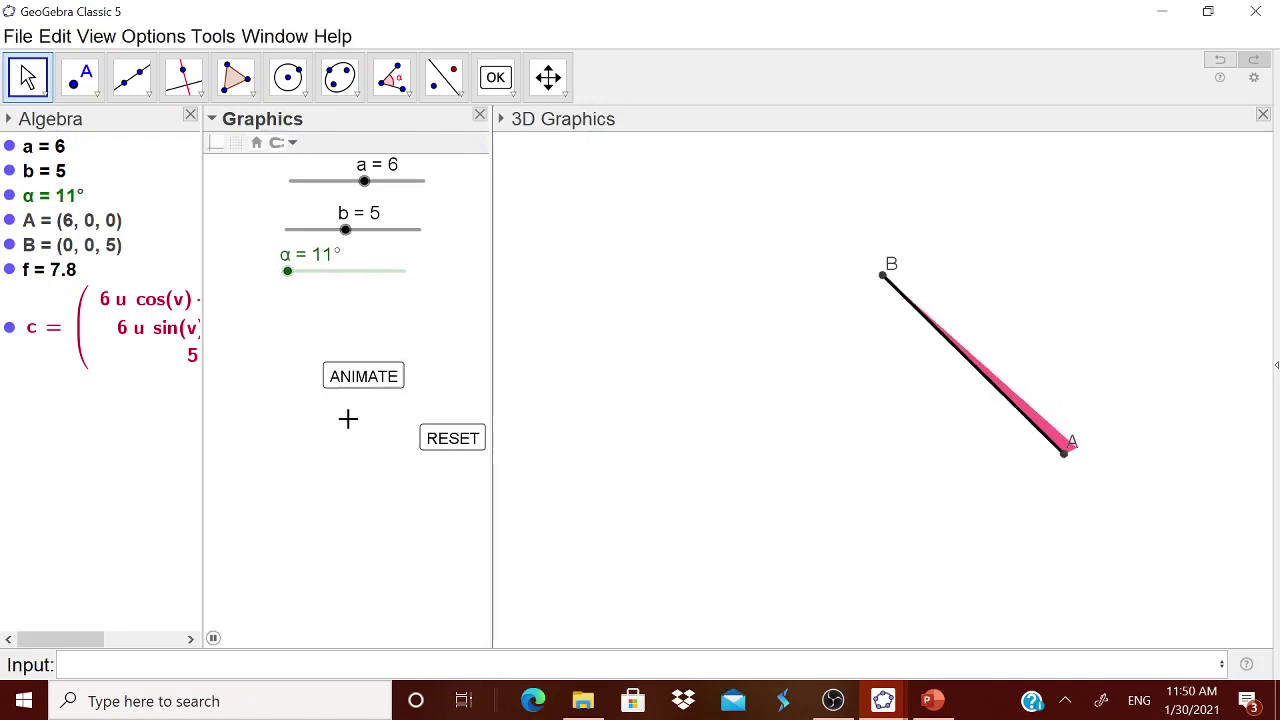
{"action": "left_click", "coordinate": [451, 443]}
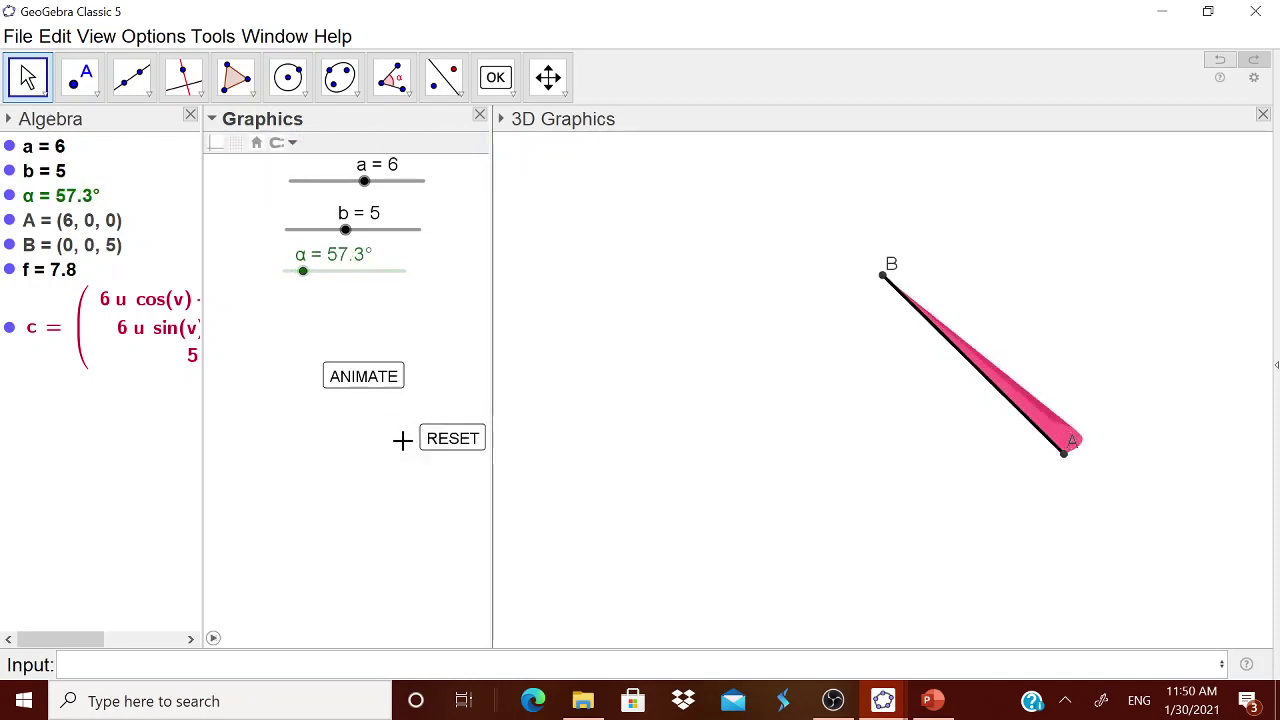
{"action": "left_click", "coordinate": [443, 449]}
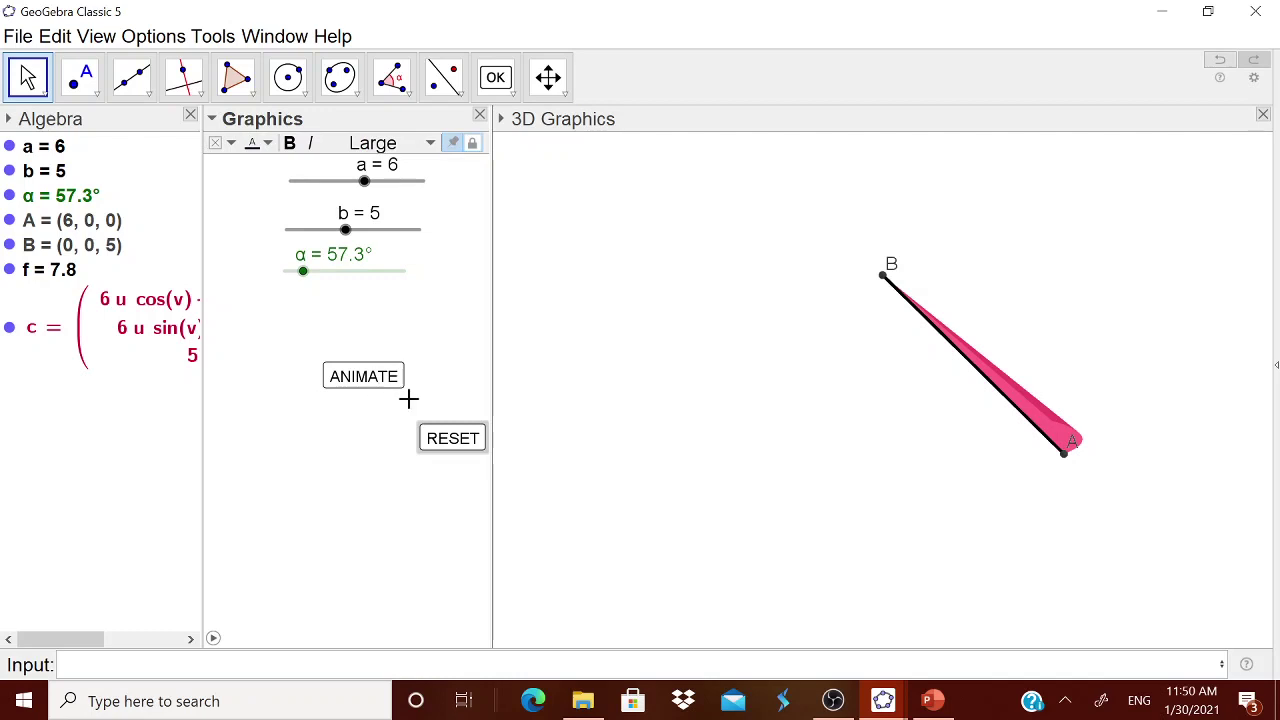
{"action": "left_click", "coordinate": [380, 514]}
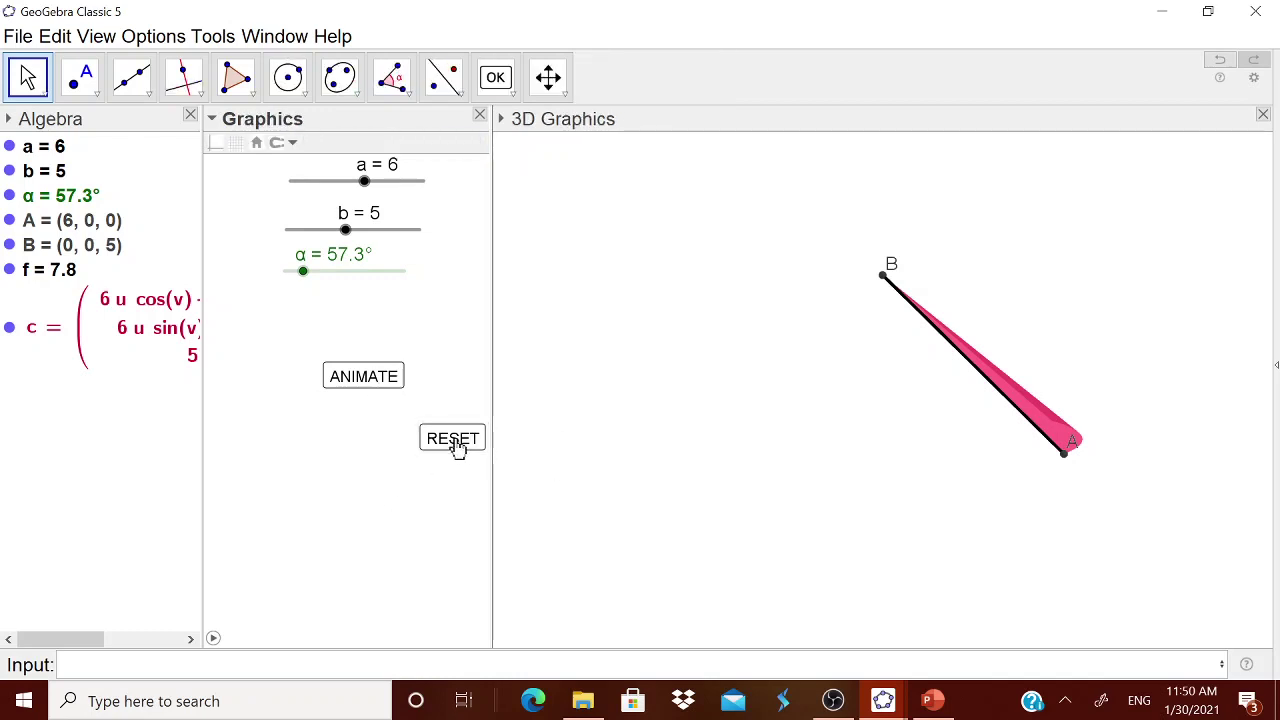
{"action": "left_click", "coordinate": [365, 378]}
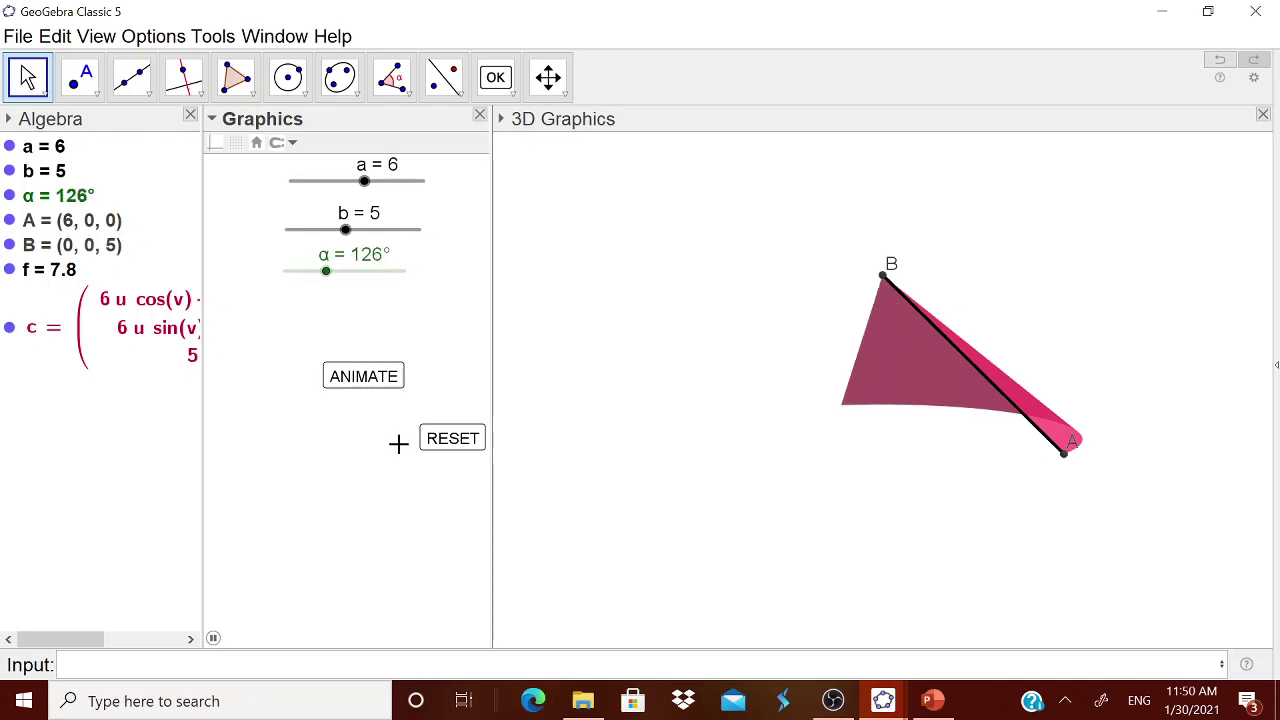
{"action": "left_click", "coordinate": [445, 438]}
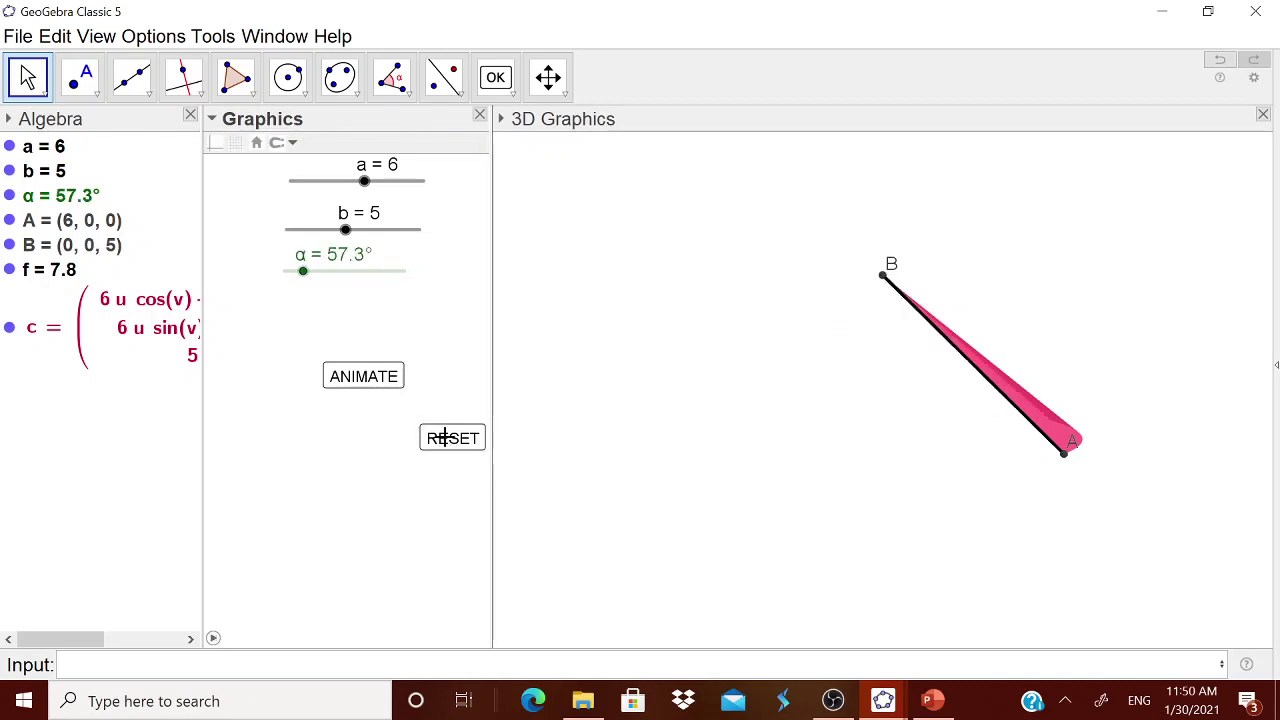
{"action": "left_click", "coordinate": [443, 446]}
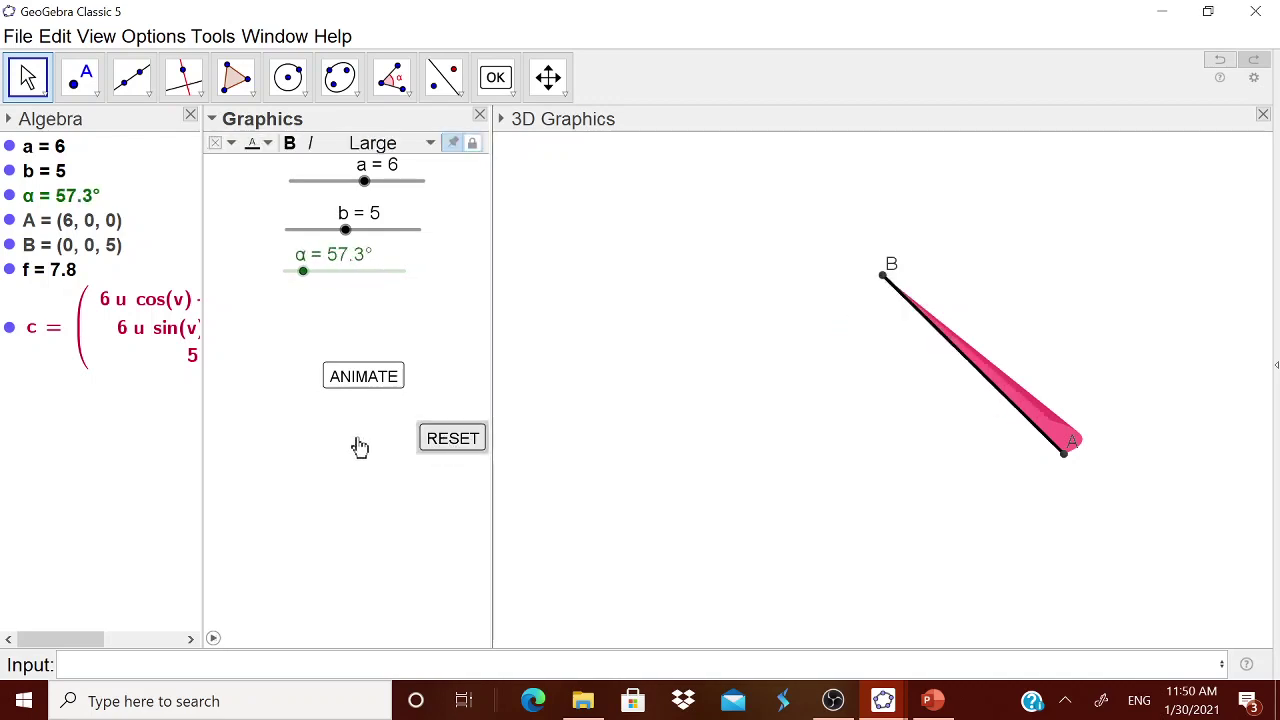
Unlock the RESET button's position and move it directly beneath the ANIMATE button
{"action": "right_click", "coordinate": [443, 451]}
{"action": "left_click", "coordinate": [474, 511]}
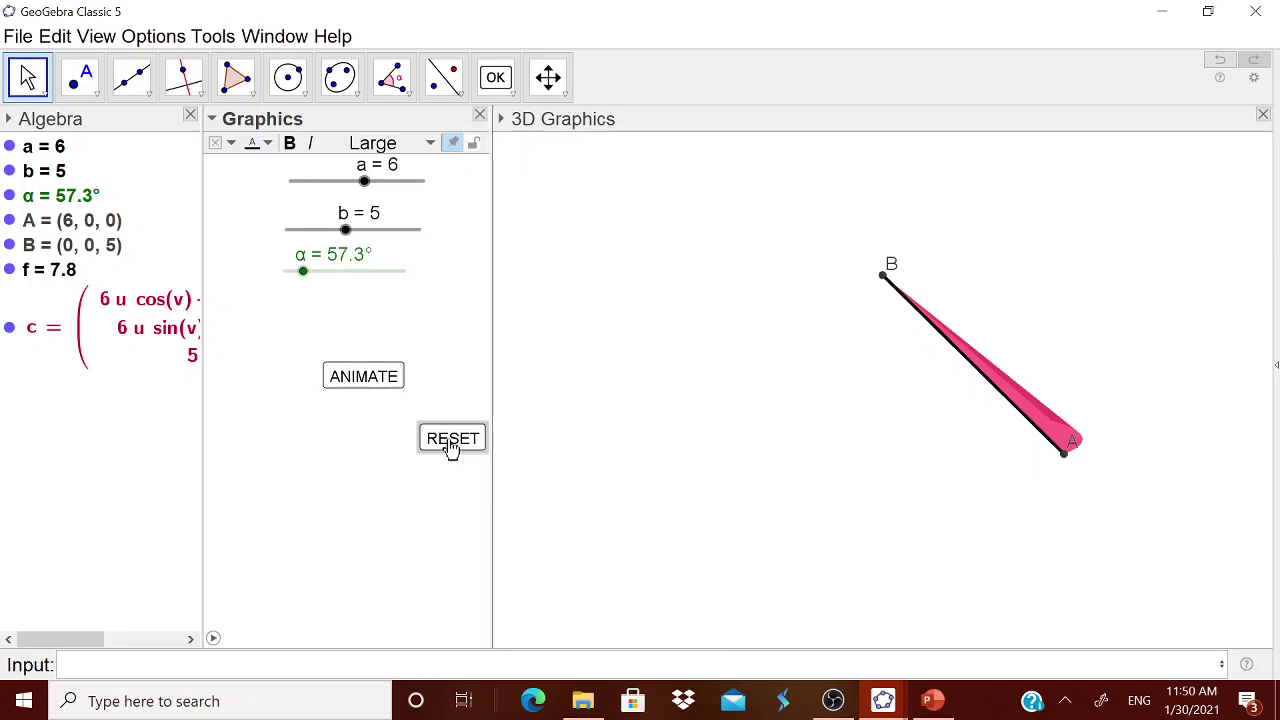
{"action": "left_click_drag", "start_coordinate": [448, 450], "coordinate": [336, 446]}
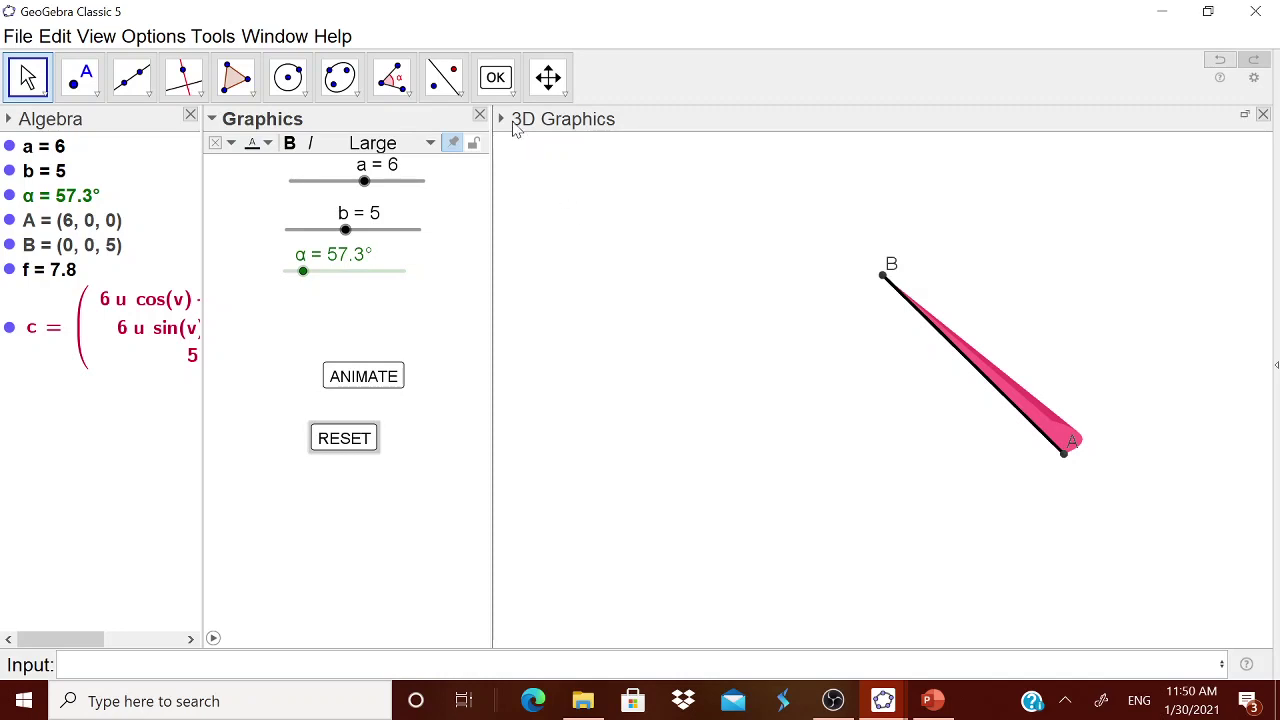
Start a text above the cone in the 3D view with the content CURVED SURFACE AREA = π
{"action": "left_click", "coordinate": [588, 268]}
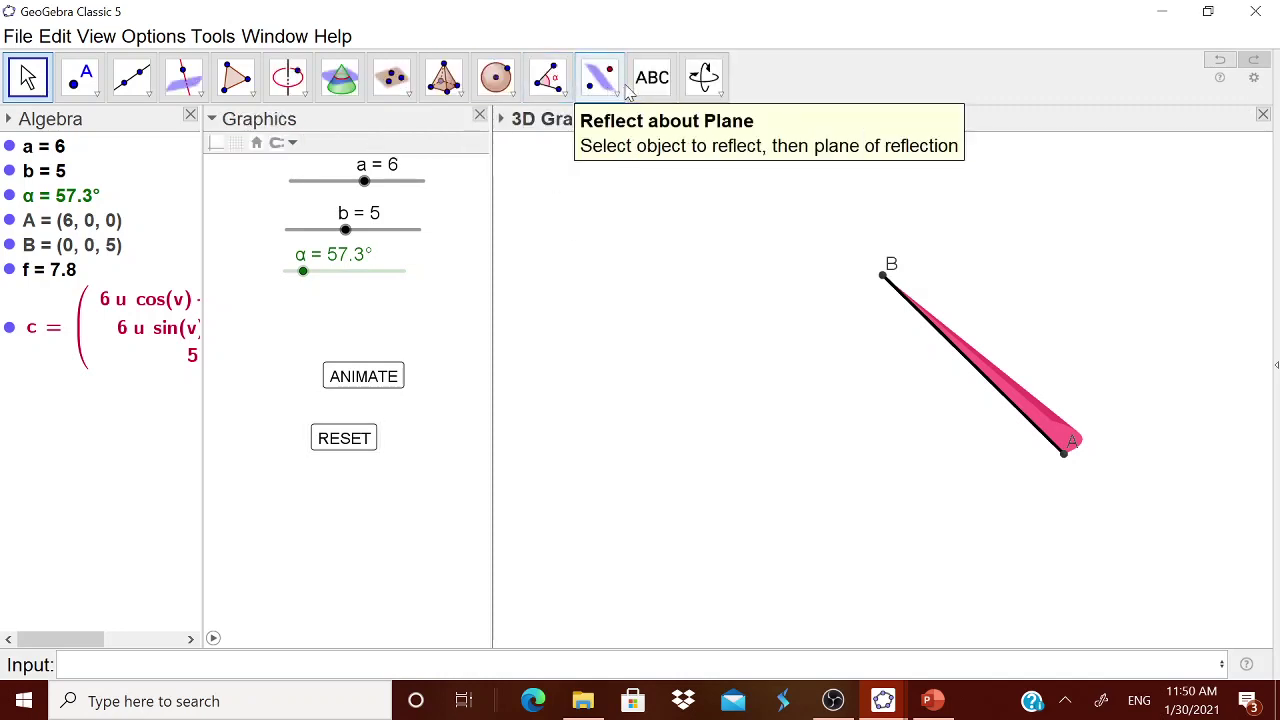
{"action": "left_click", "coordinate": [652, 77]}
{"action": "left_click", "coordinate": [651, 191]}
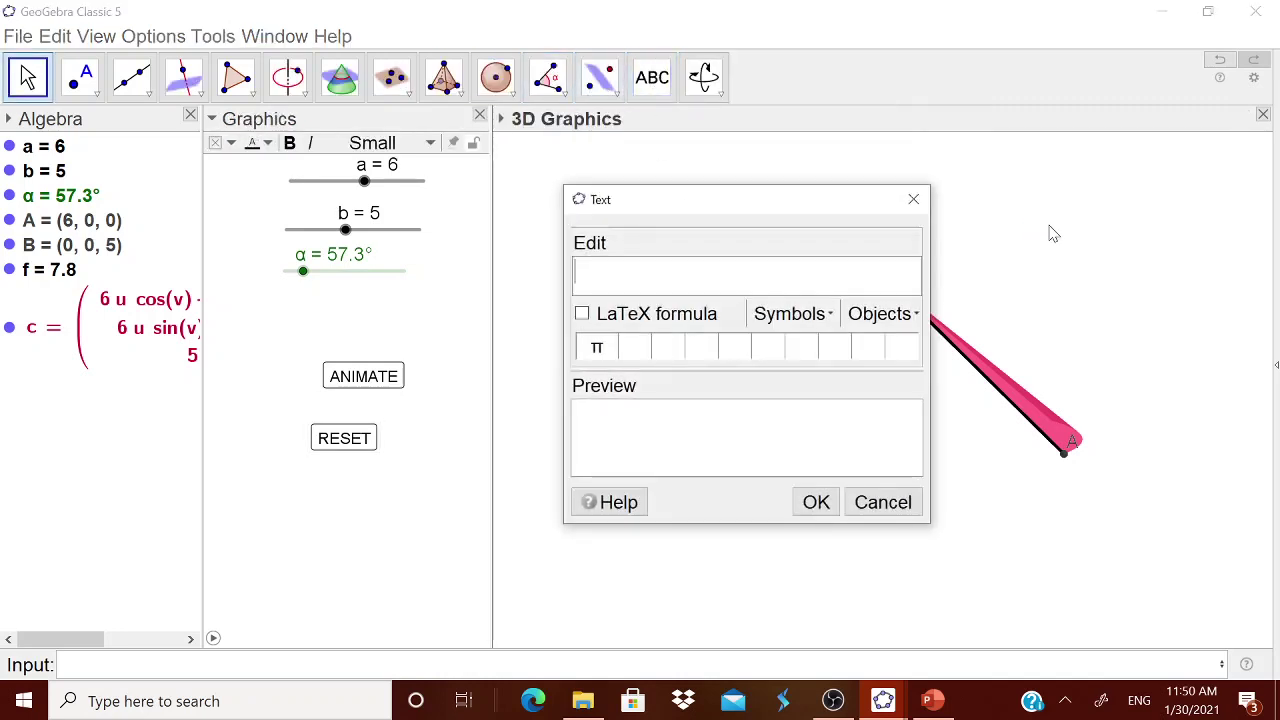
{"action": "type", "text": "CUR"}
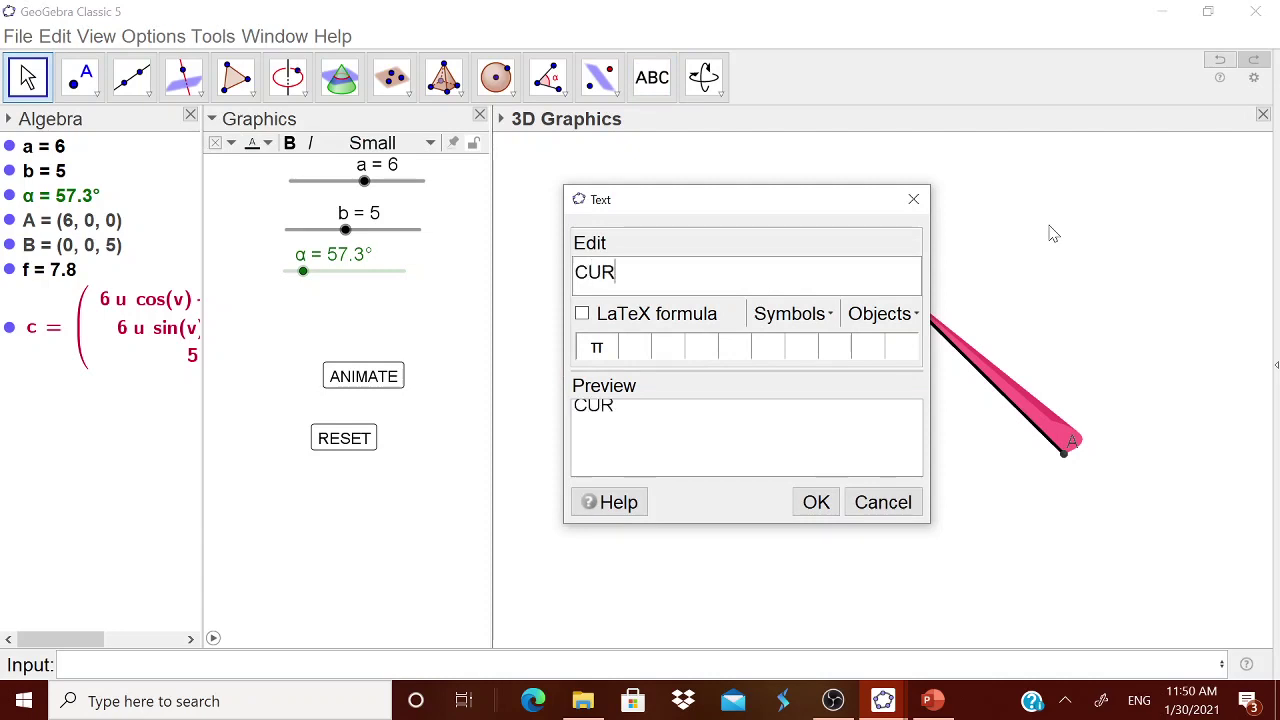
{"action": "type", "text": "VED SURFACE ARE"}
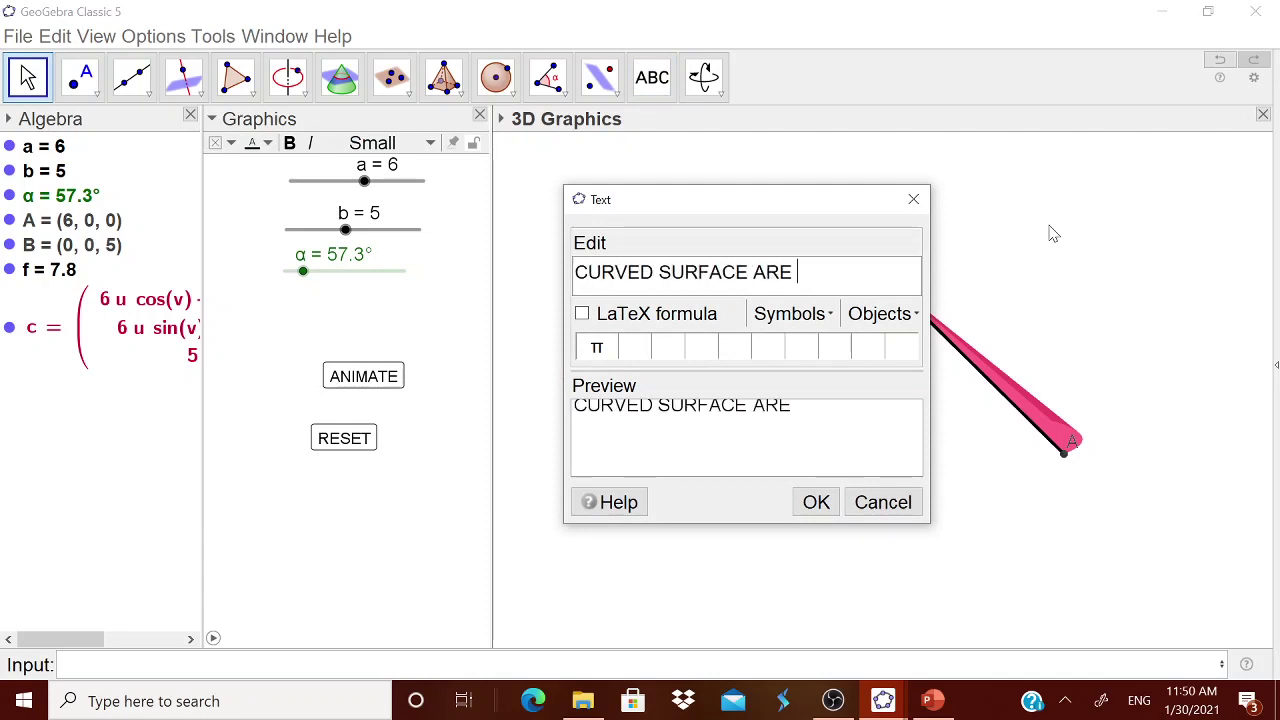
{"action": "type", "text": "A ="}
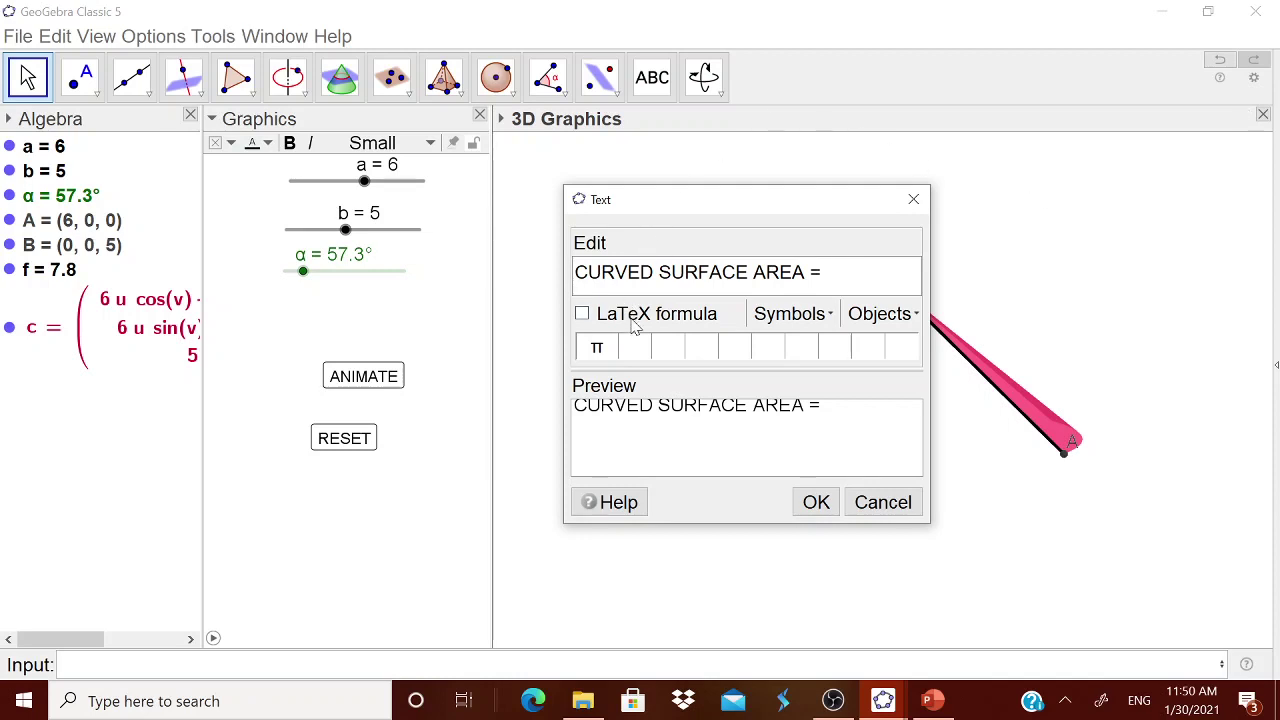
{"action": "left_click", "coordinate": [789, 314]}
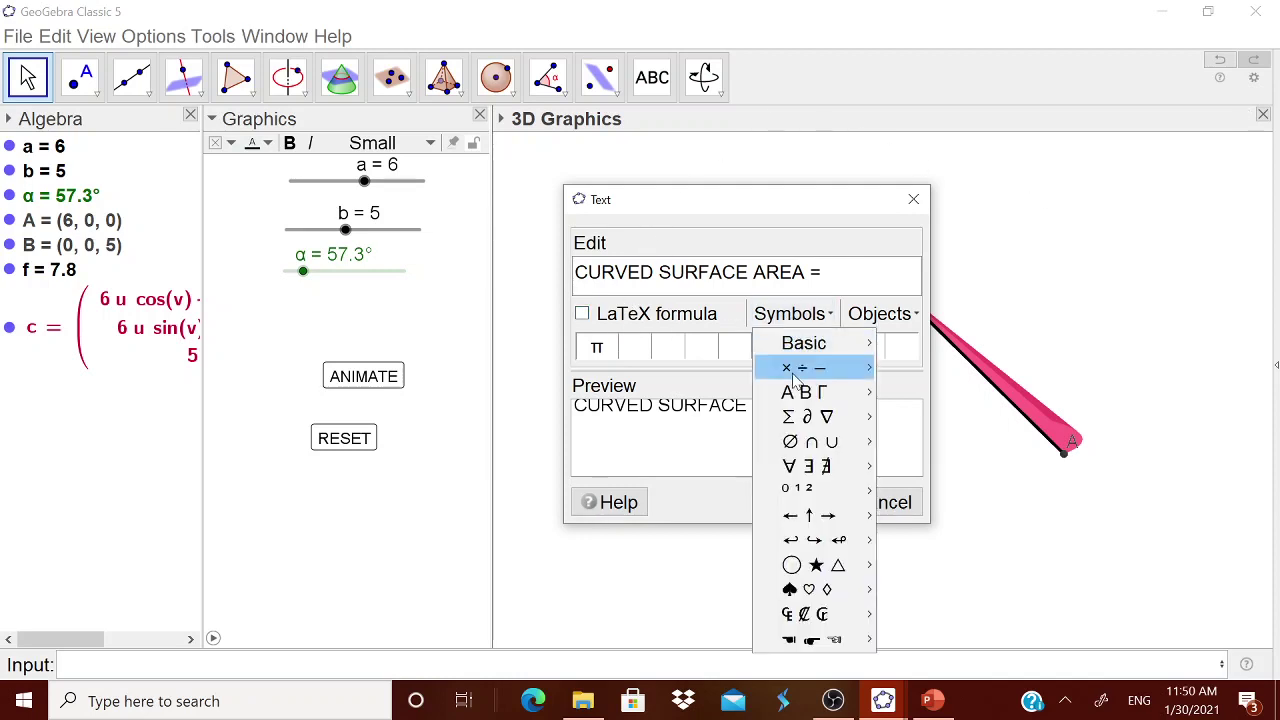
{"action": "mouse_move", "coordinate": [808, 368]}
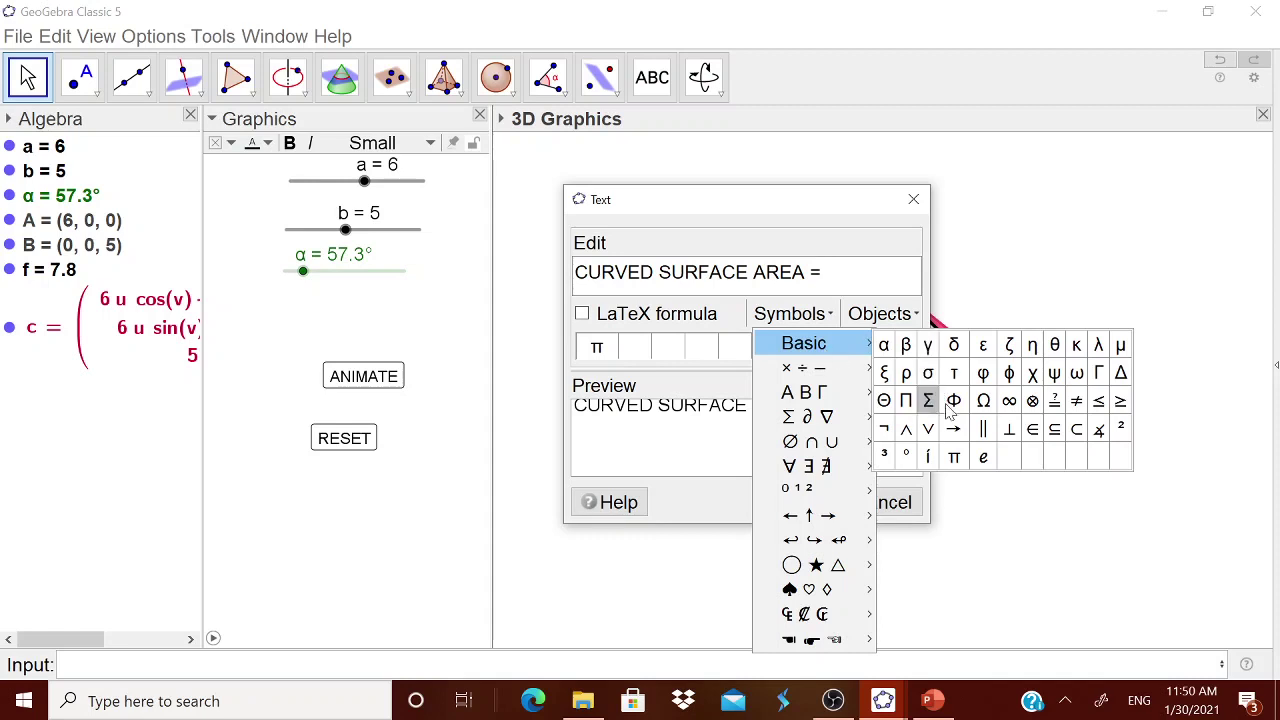
{"action": "left_click", "coordinate": [957, 459]}
Complete the formula text with (Radius)(Slant Height) after π and create it
{"action": "type", "text": "("}
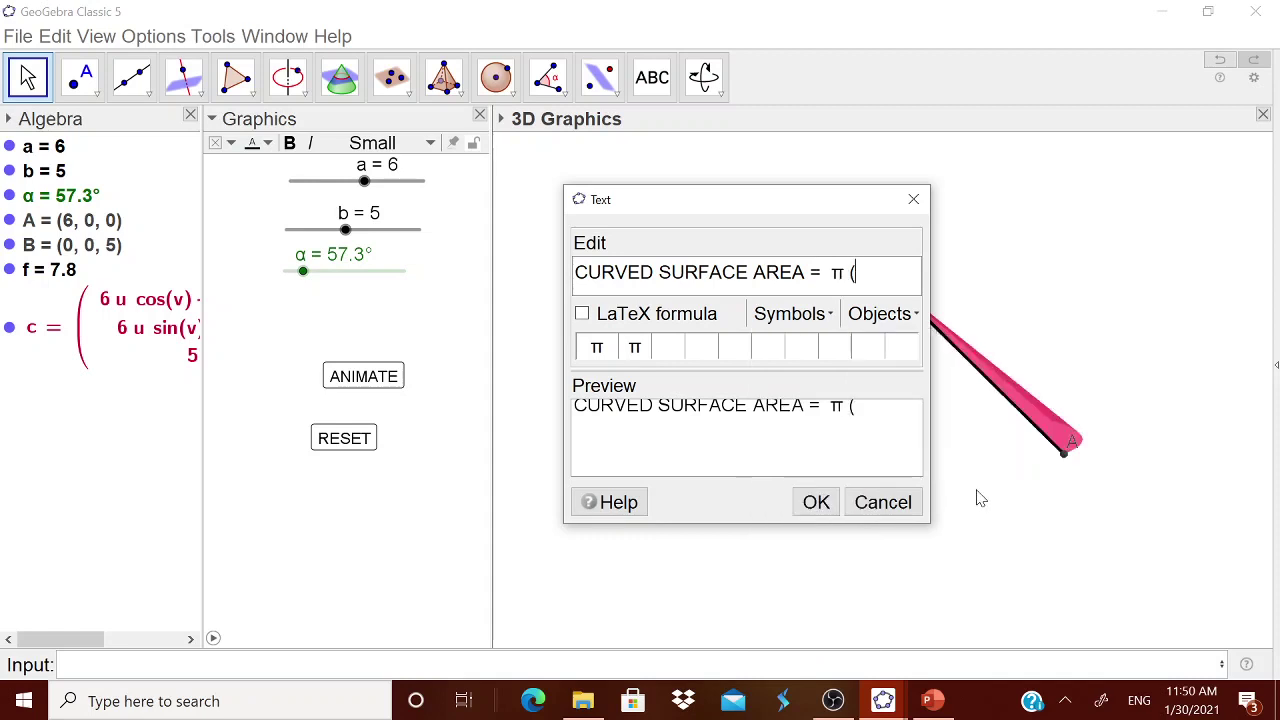
{"action": "type", "text": "rADIU"}
{"action": "key", "text": "BackSpace"}
{"action": "key", "text": "BackSpace"}
{"action": "key", "text": "BackSpace"}
{"action": "type", "text": "du"}
{"action": "key", "text": "BackSpace"}
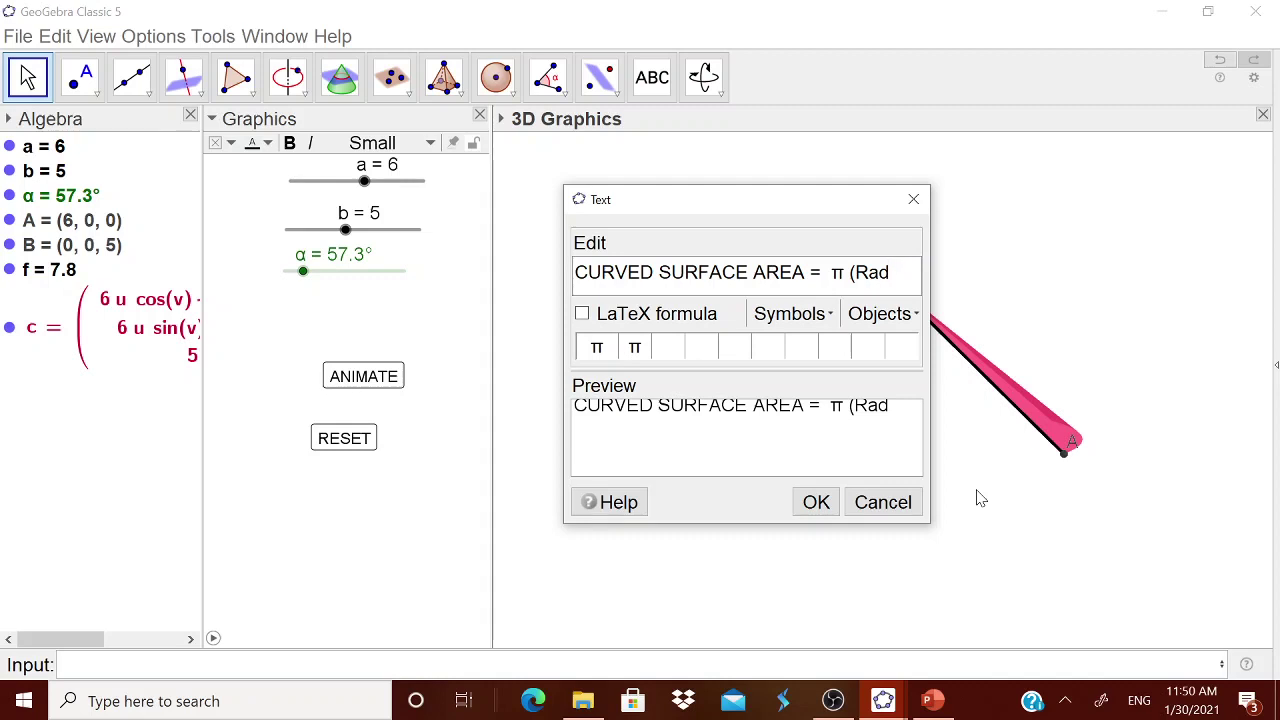
{"action": "type", "text": "ius)(Slant"}
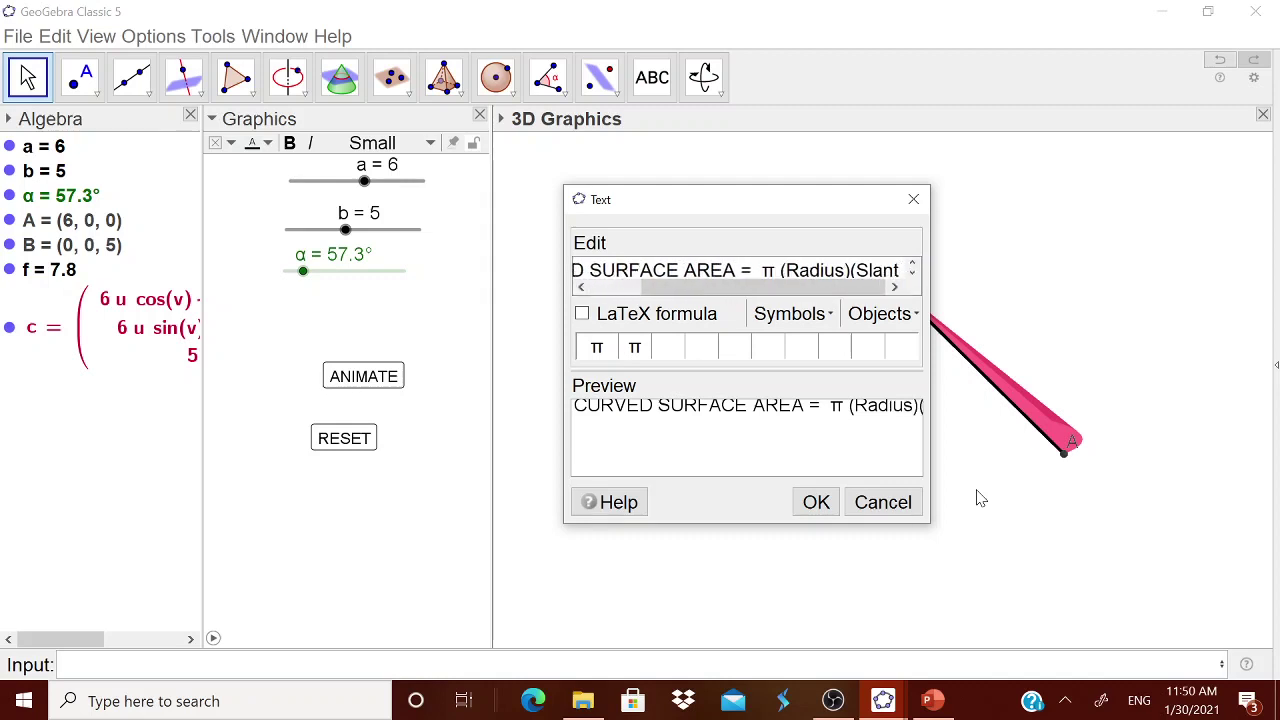
{"action": "type", "text": " Height)"}
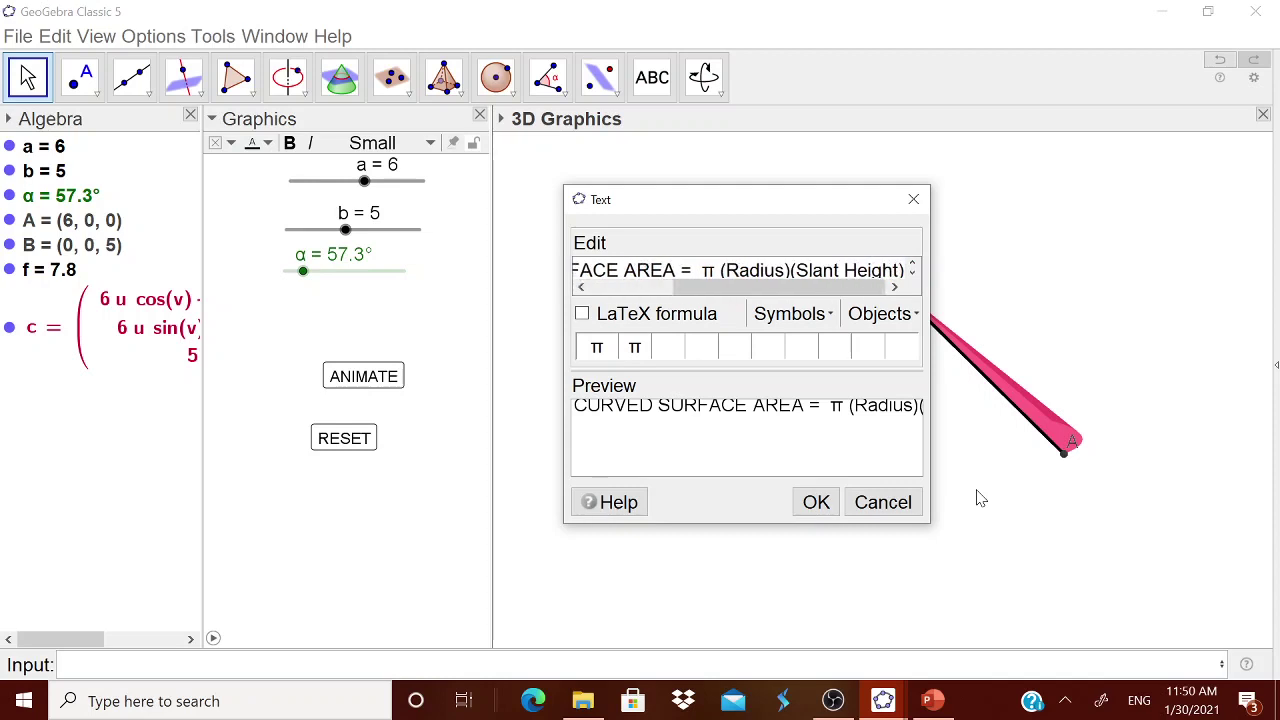
{"action": "left_click", "coordinate": [815, 503]}
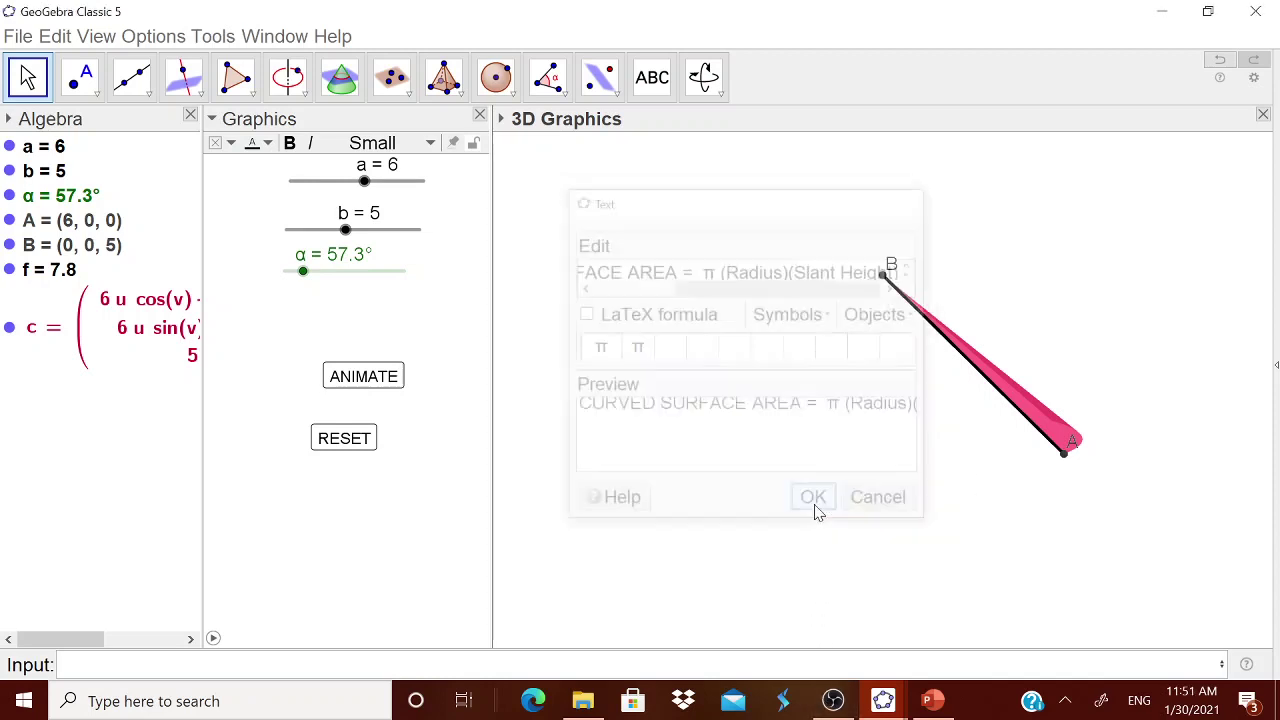
Add a dynamic text "Radius =" linked to object a, placed below the start of the curved surface area formula
{"action": "left_click", "coordinate": [656, 242]}
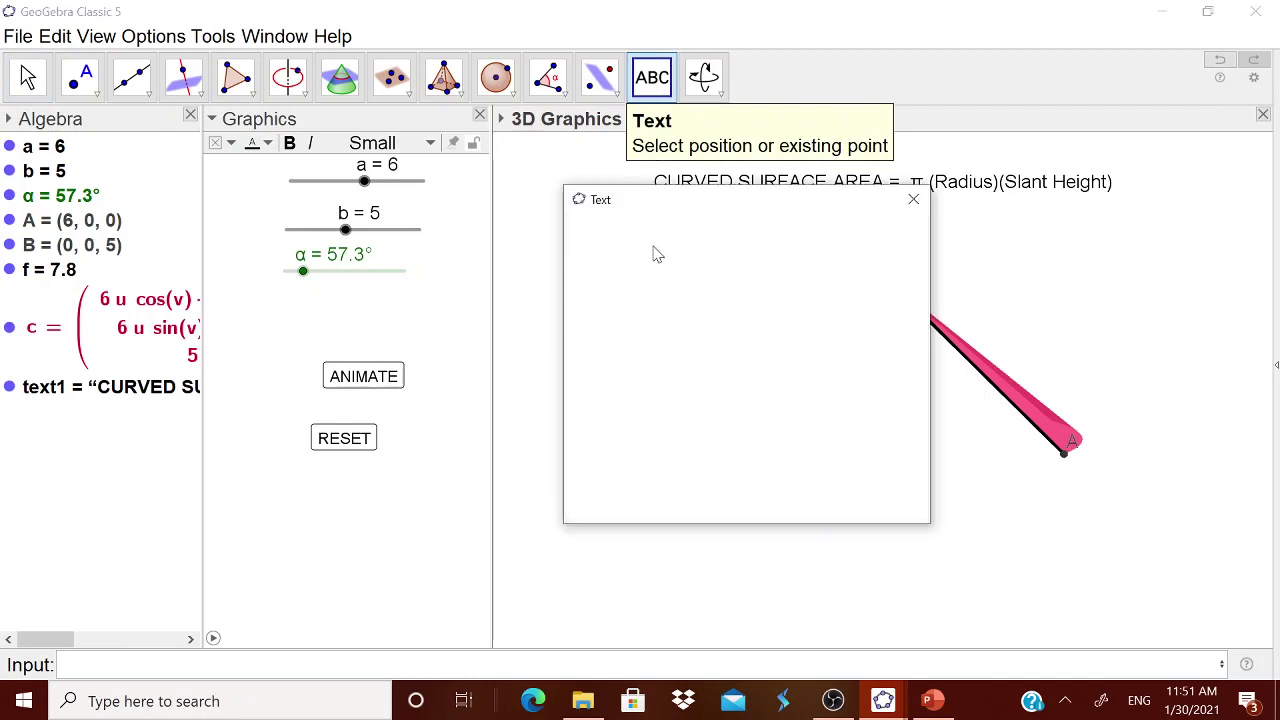
{"action": "type", "text": "Radius ="}
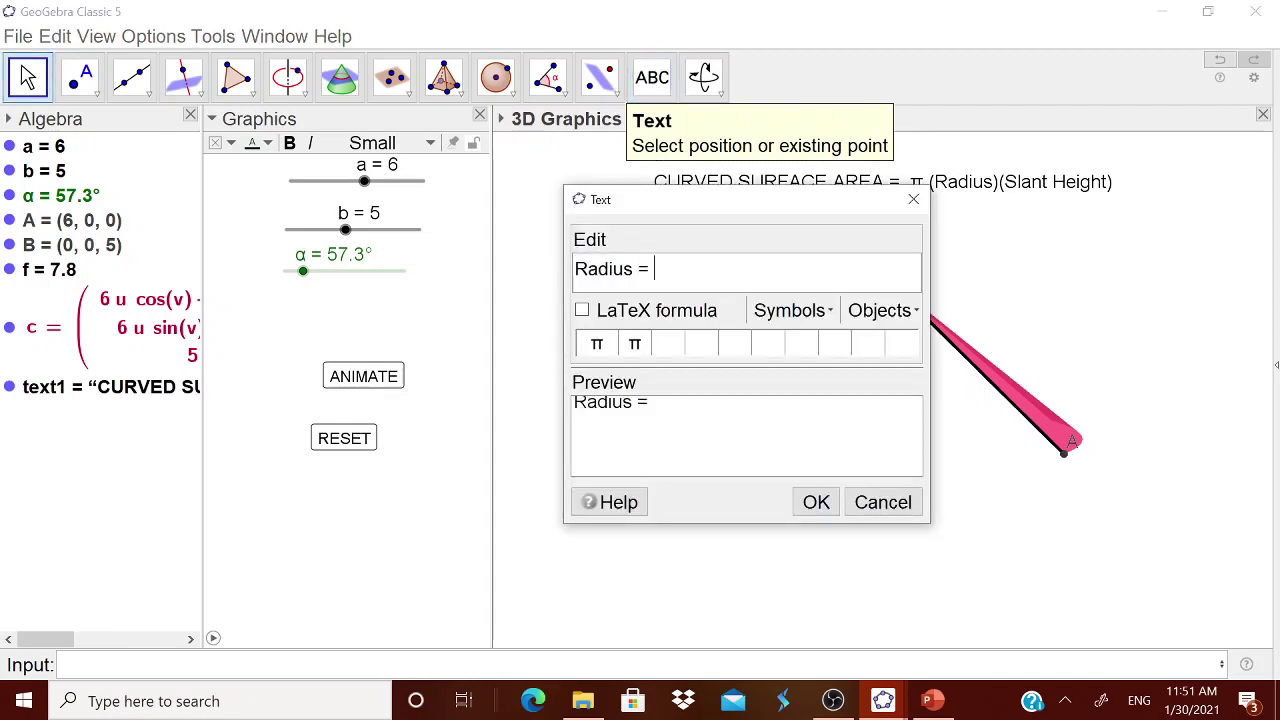
{"action": "left_click", "coordinate": [880, 310]}
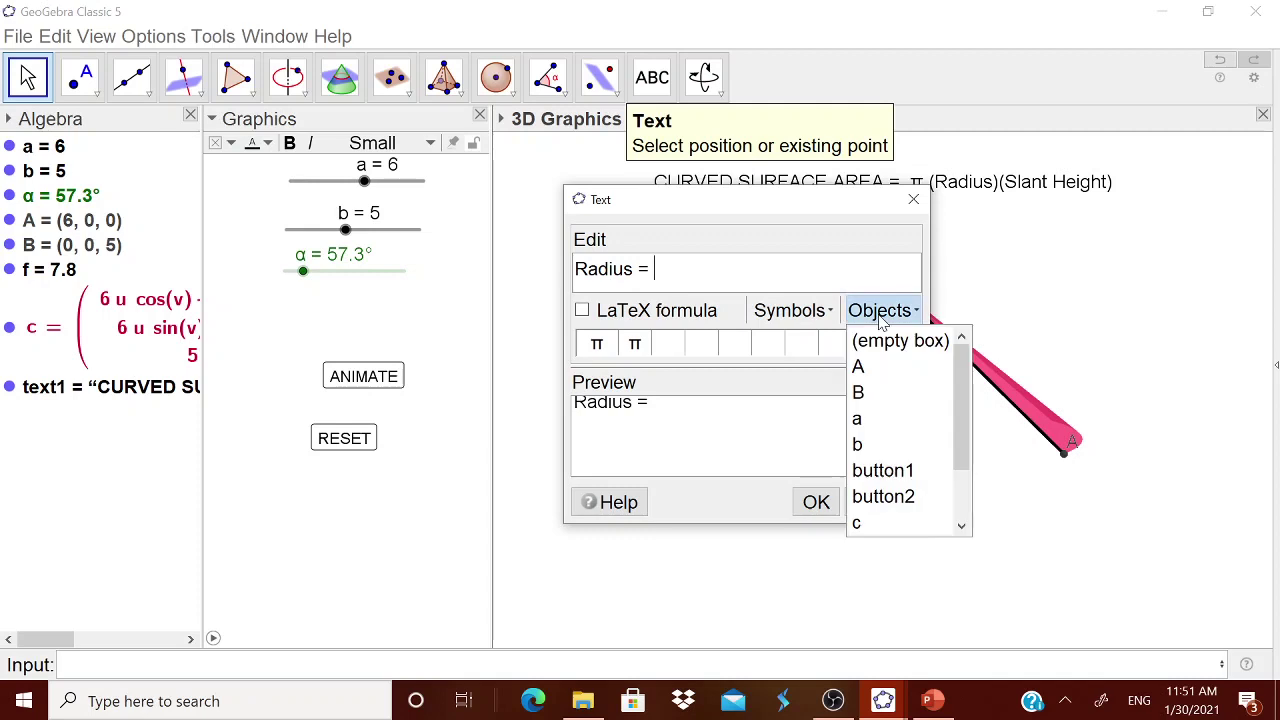
{"action": "left_click", "coordinate": [874, 418]}
{"action": "left_click", "coordinate": [815, 502]}
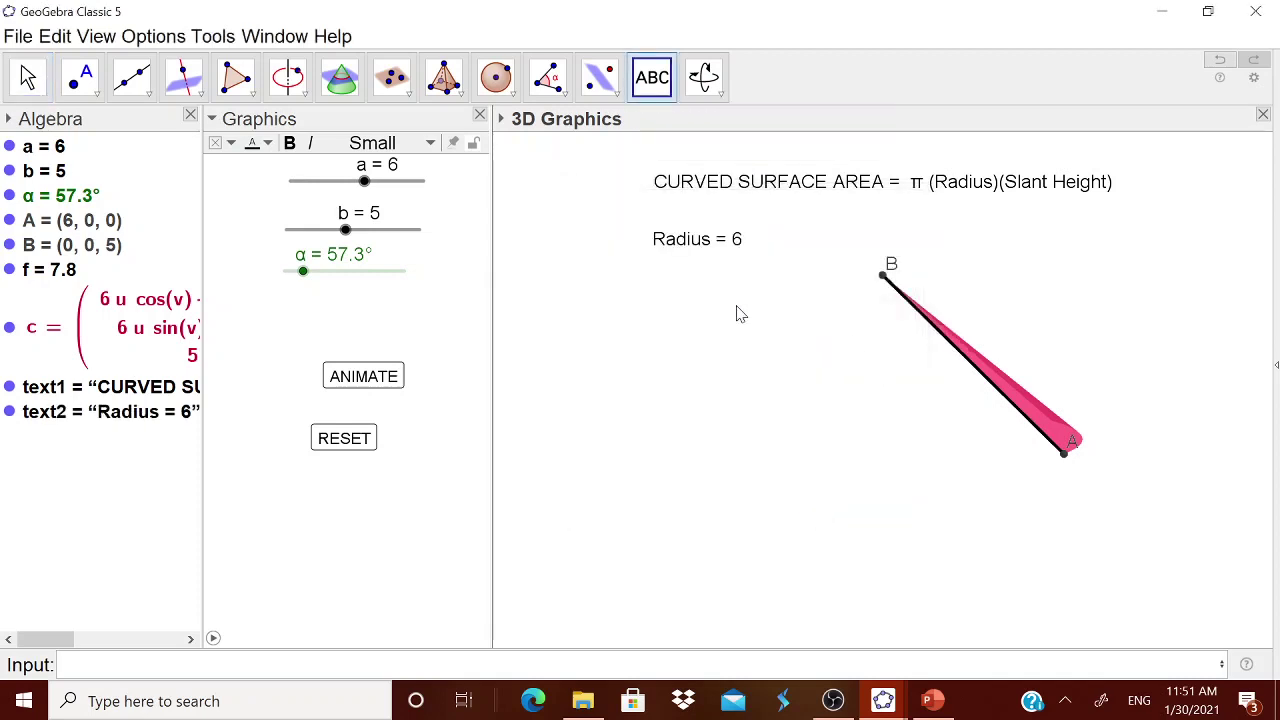
Start another text in the empty area below the cone with the content "Slant Height ="
{"action": "left_click", "coordinate": [664, 492]}
{"action": "type", "text": "S"}
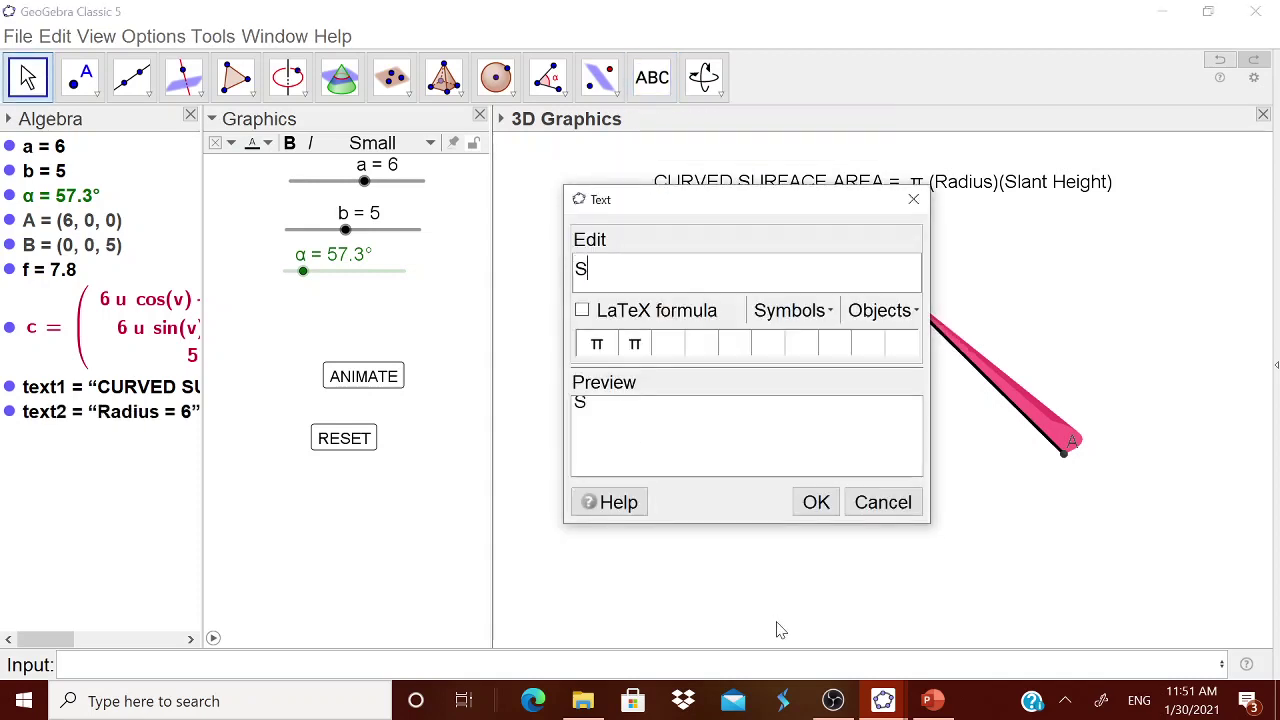
{"action": "type", "text": "lant Hiehgt"}
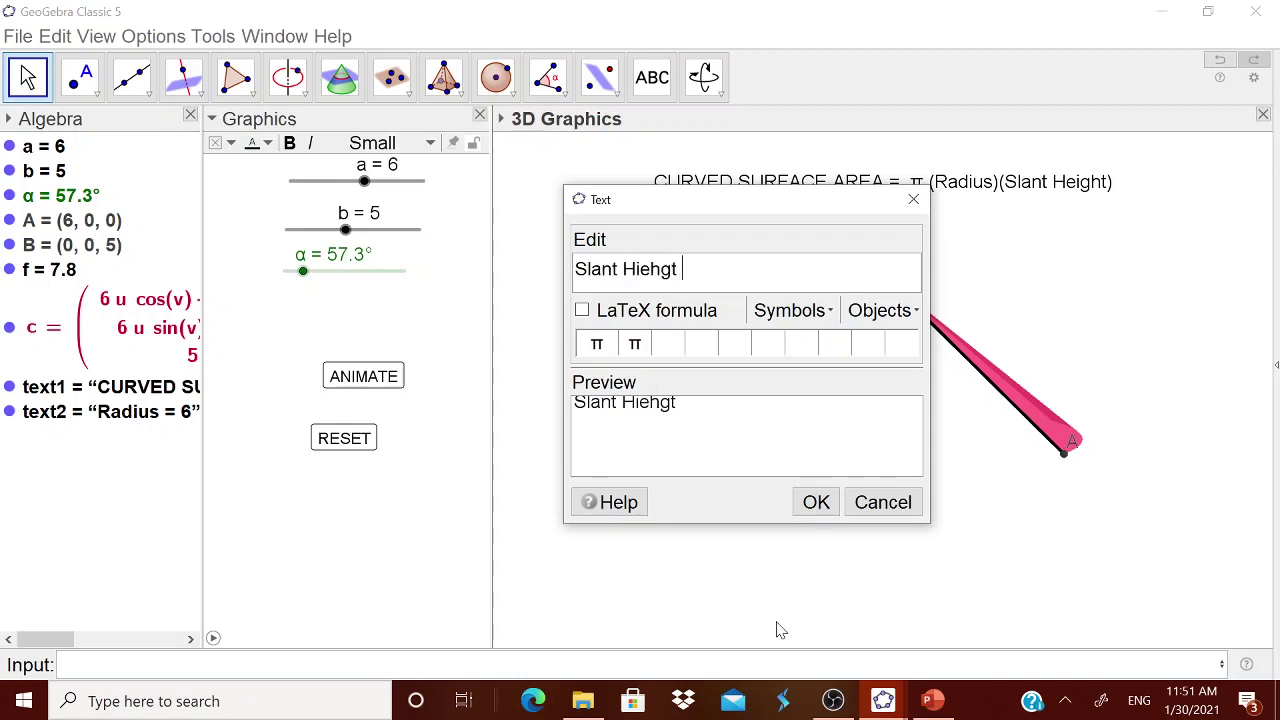
{"action": "key", "text": "BackSpace"}
{"action": "key", "text": "BackSpace"}
{"action": "key", "text": "BackSpace"}
{"action": "key", "text": "BackSpace"}
{"action": "key", "text": "BackSpace"}
{"action": "key", "text": "BackSpace"}
{"action": "type", "text": "eight ="}
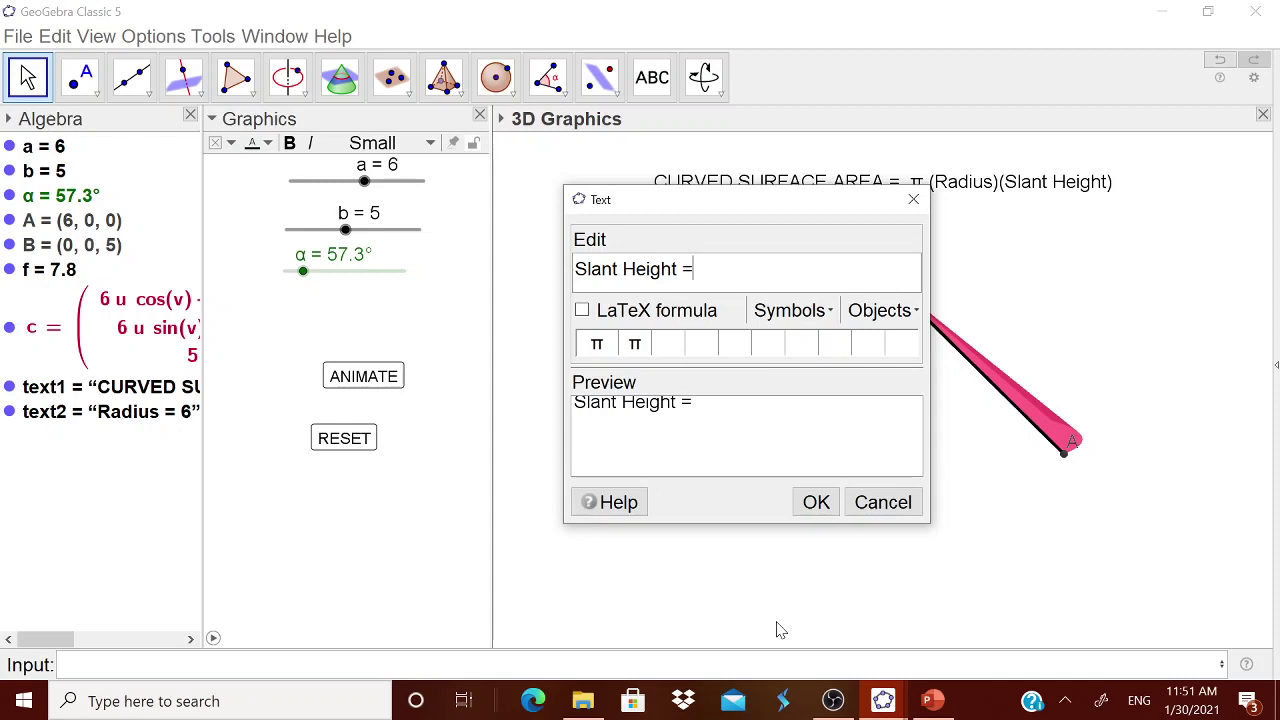
Link the slant height text to object f, create it and move it below the end of the formula, opposite the radius text
{"action": "left_click", "coordinate": [881, 310]}
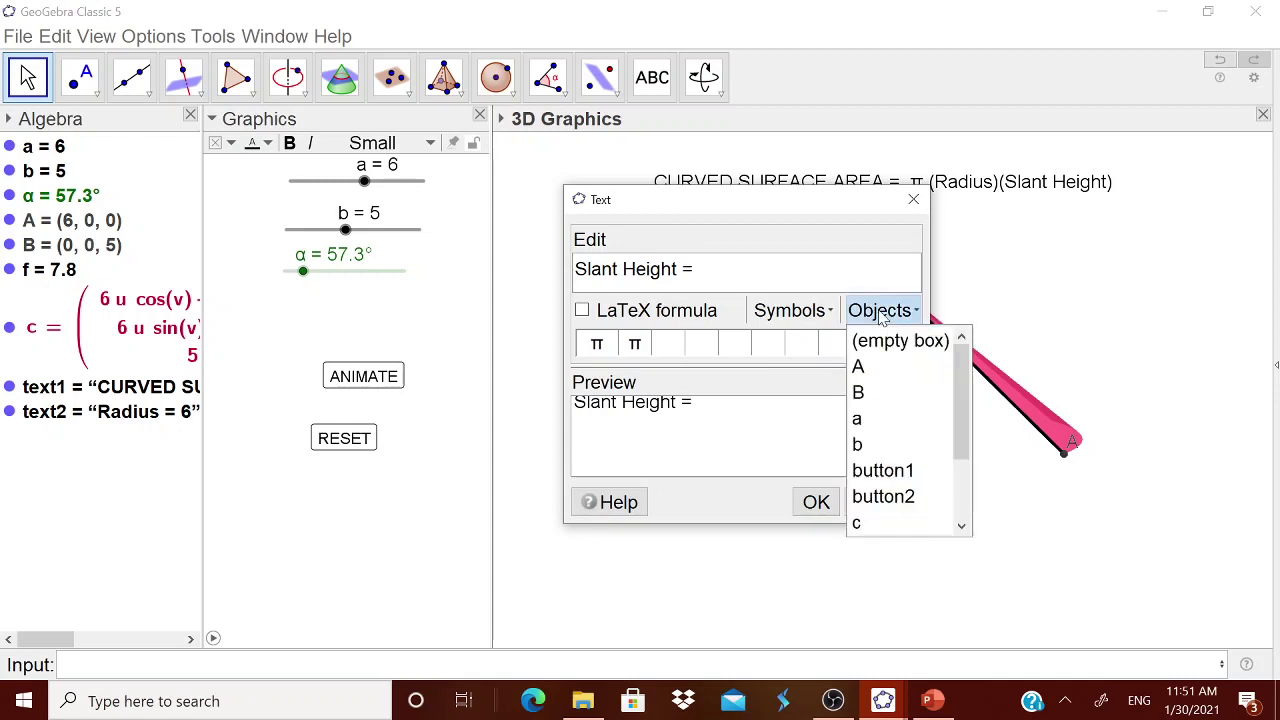
{"action": "left_click_drag", "start_coordinate": [965, 393], "coordinate": [963, 450]}
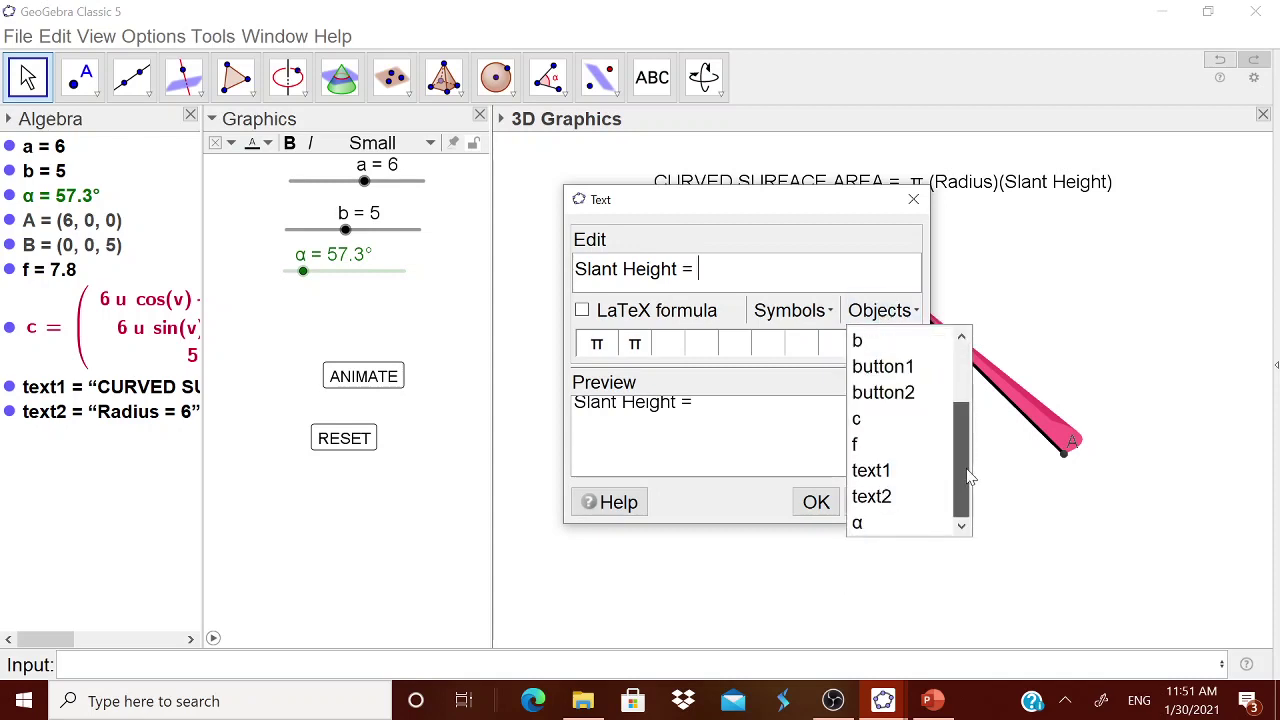
{"action": "left_click", "coordinate": [902, 449]}
{"action": "left_click", "coordinate": [815, 500]}
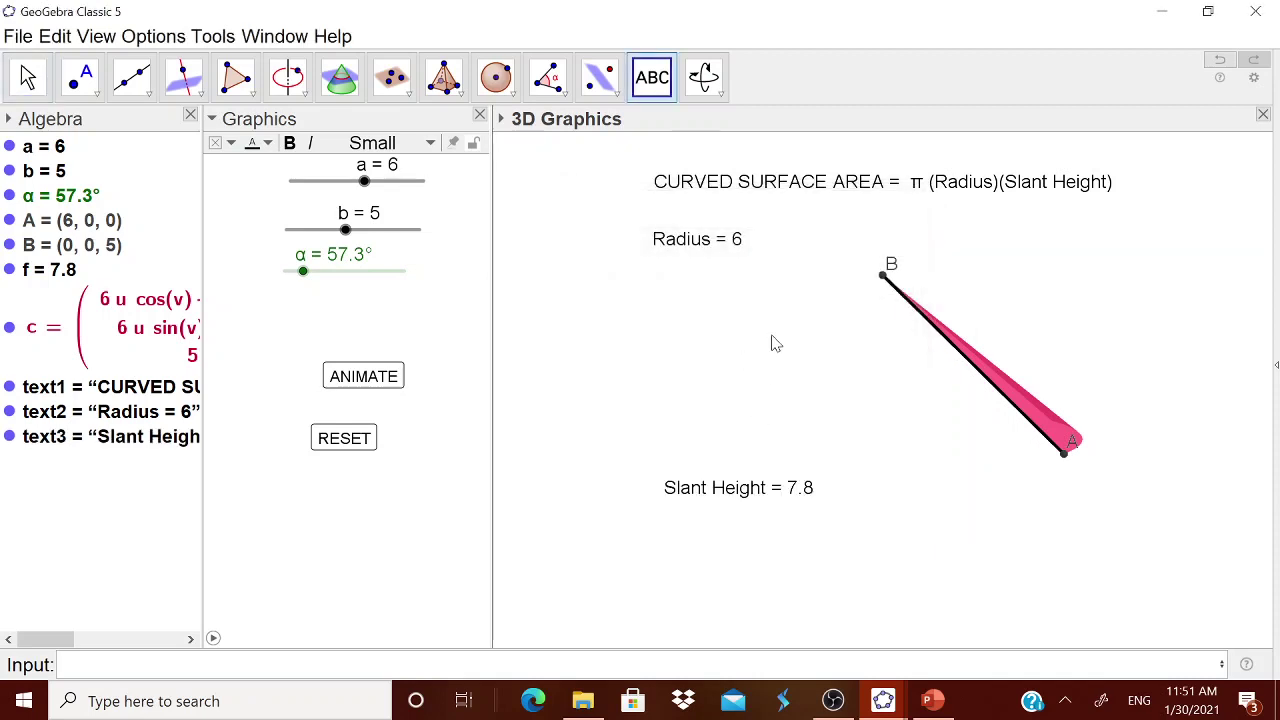
{"action": "left_click_drag", "start_coordinate": [713, 492], "coordinate": [1040, 229]}
{"action": "left_click", "coordinate": [882, 502]}
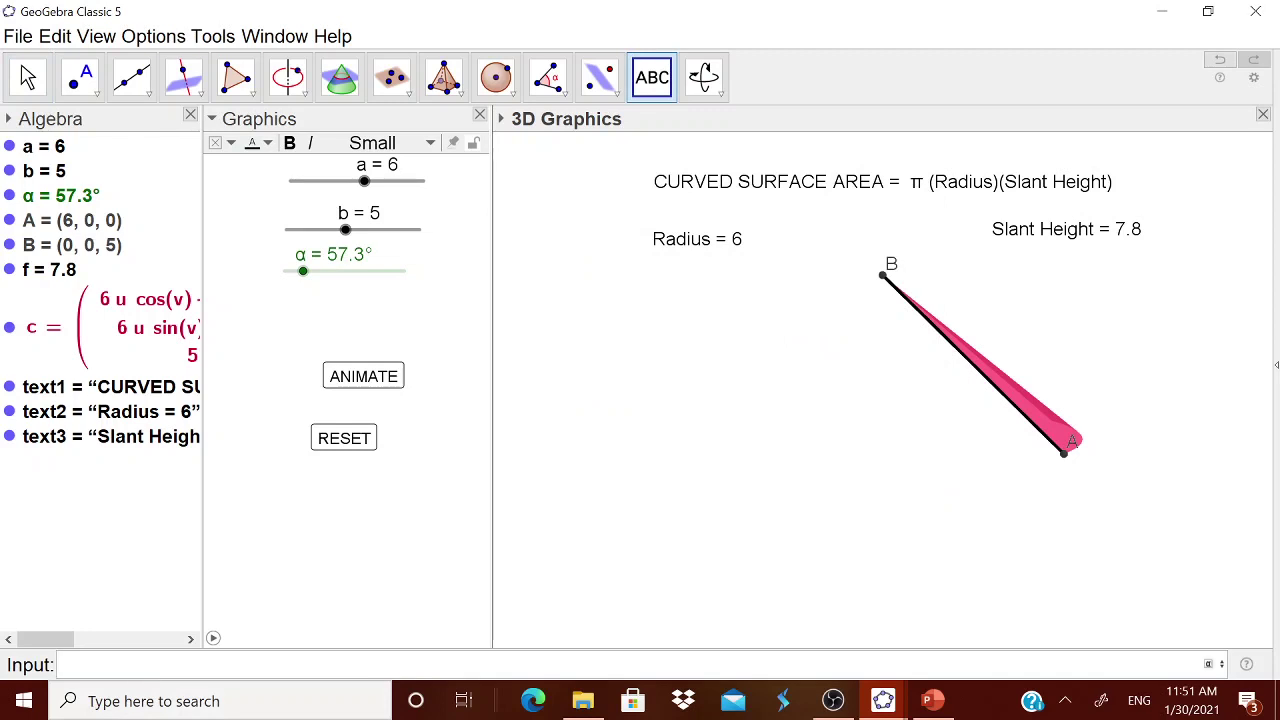
Define the curved surface area value as CSA = (22/7)a*f
{"action": "type", "text": "SCA"}
{"action": "key", "text": "BackSpace"}
{"action": "key", "text": "BackSpace"}
{"action": "key", "text": "BackSpace"}
{"action": "type", "text": "cSA = (22/7)a"}
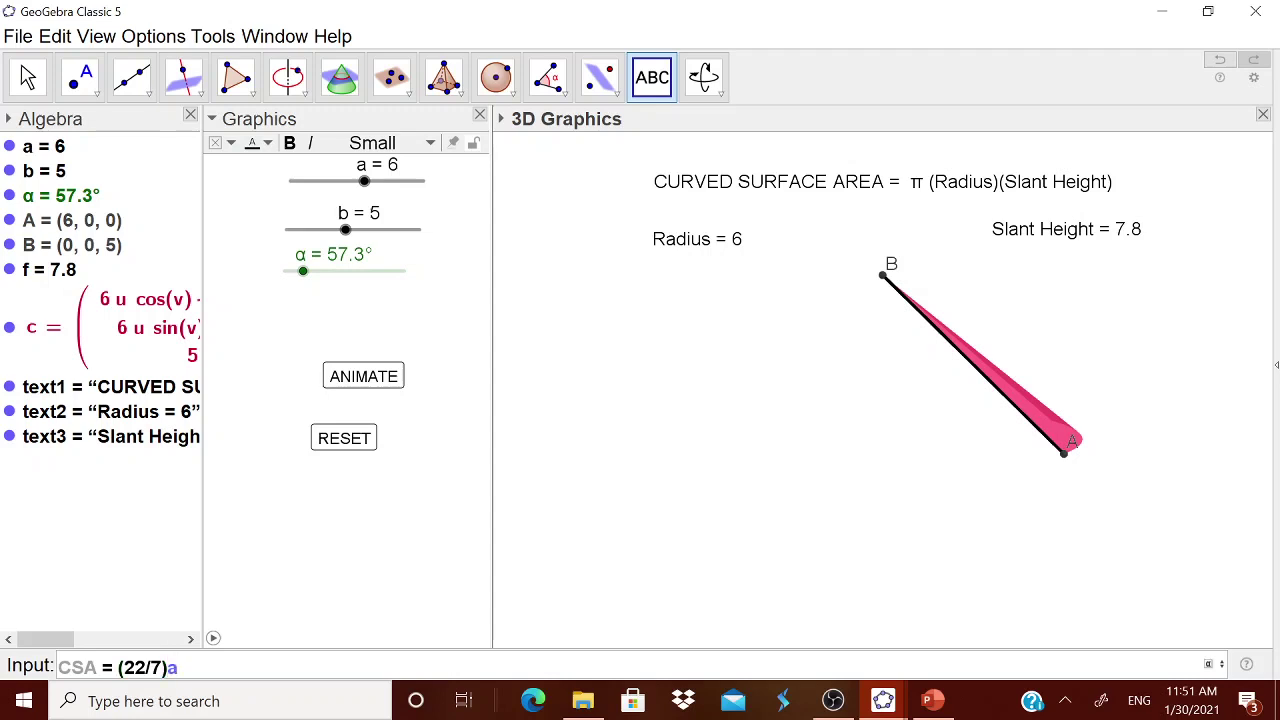
{"action": "type", "text": "*f"}
{"action": "key", "text": "Return"}
Start a text below the cone with the content "Curved Surface Area ="
{"action": "left_click", "coordinate": [826, 540]}
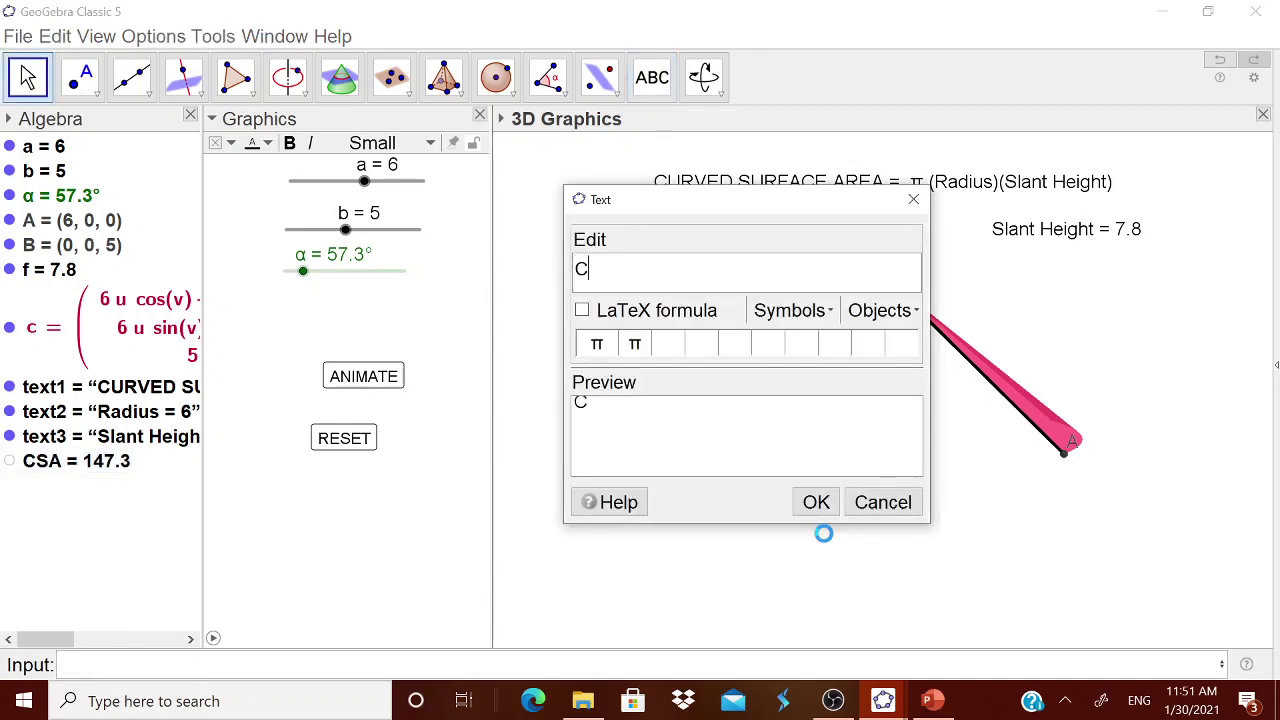
{"action": "type", "text": "Cur"}
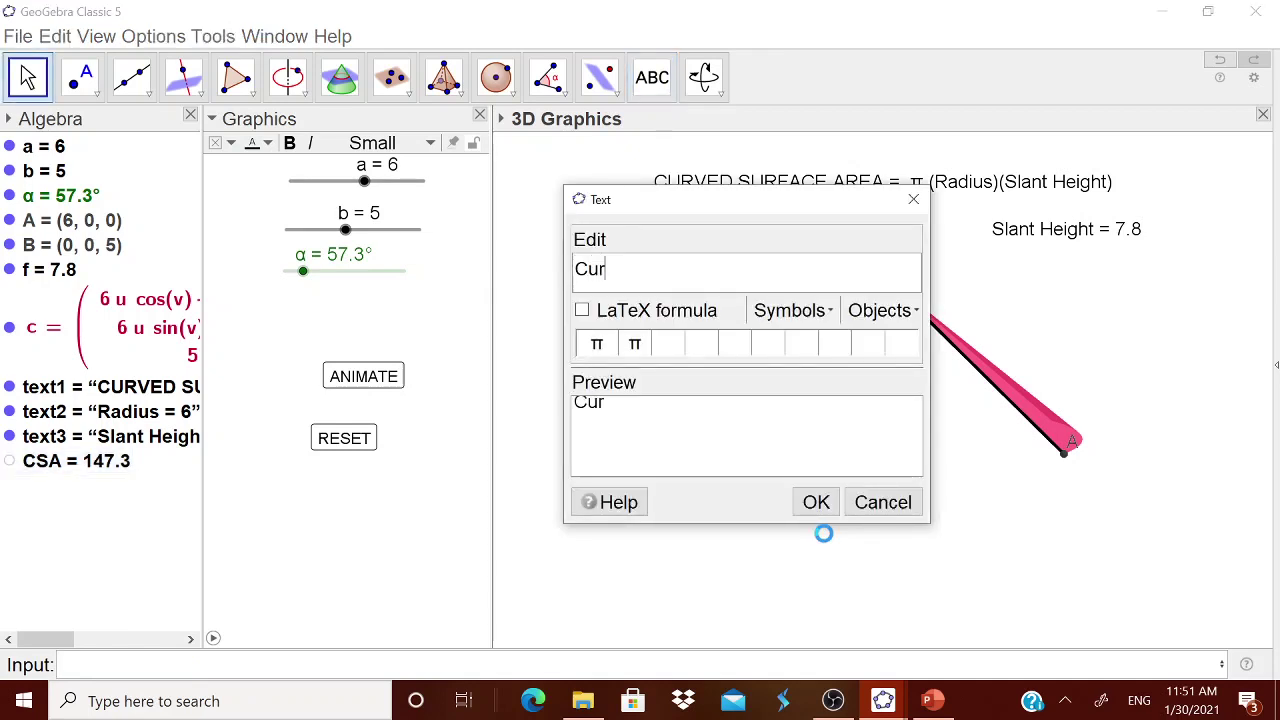
{"action": "type", "text": "ved Surface AR"}
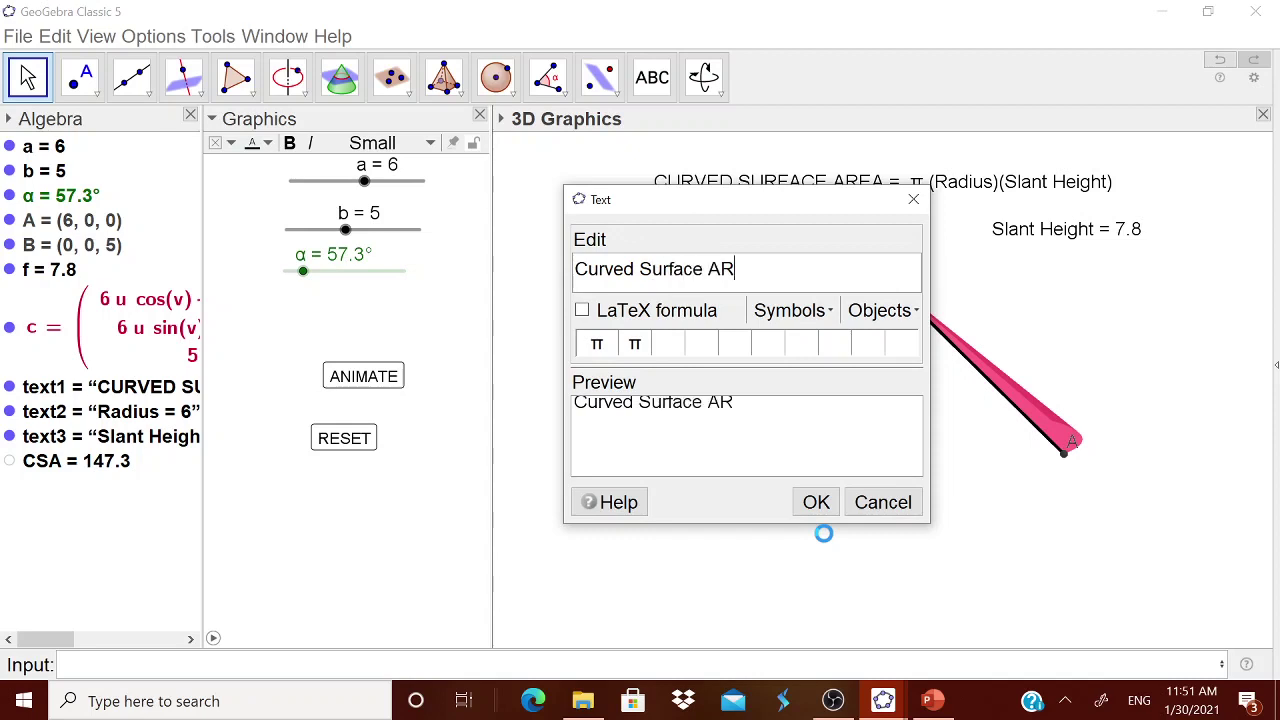
{"action": "type", "text": "Ea"}
{"action": "key", "text": "BackSpace"}
{"action": "key", "text": "BackSpace"}
{"action": "key", "text": "BackSpace"}
{"action": "key", "text": "BackSpace"}
{"action": "type", "text": "era"}
{"action": "key", "text": "BackSpace"}
{"action": "key", "text": "BackSpace"}
{"action": "key", "text": "BackSpace"}
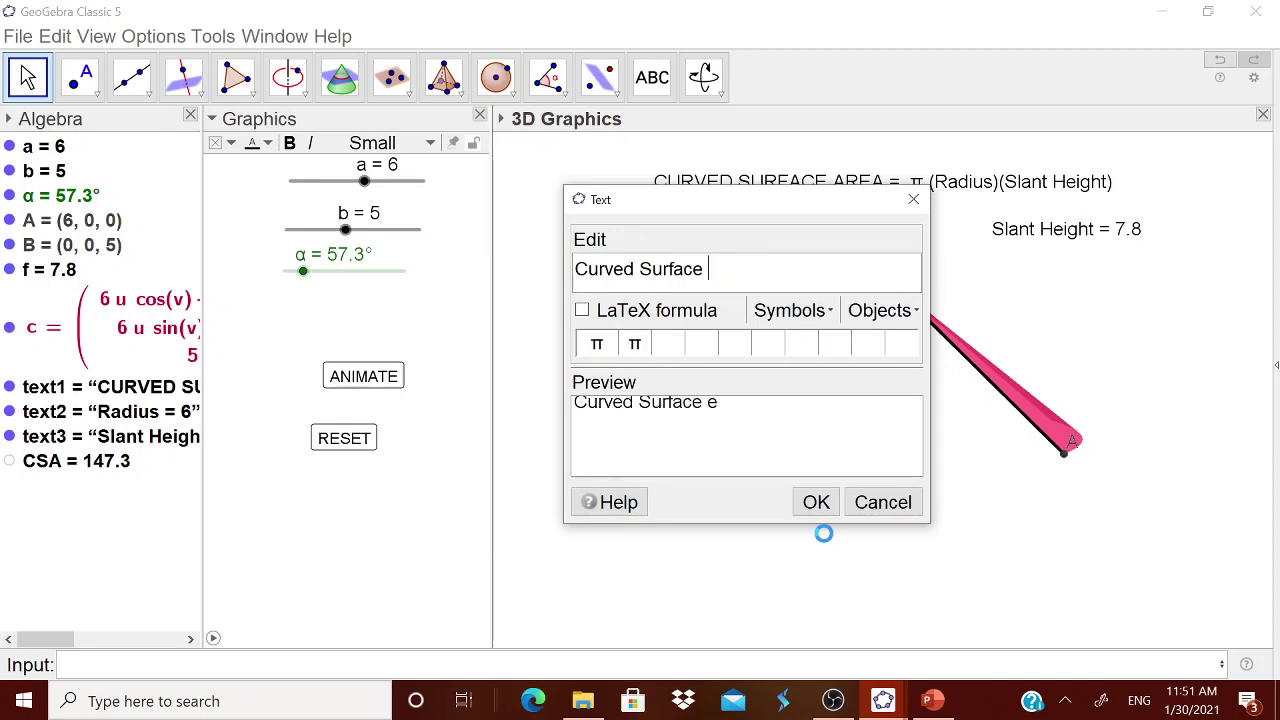
{"action": "type", "text": "Area ="}
{"action": "key", "text": "alt+space"}
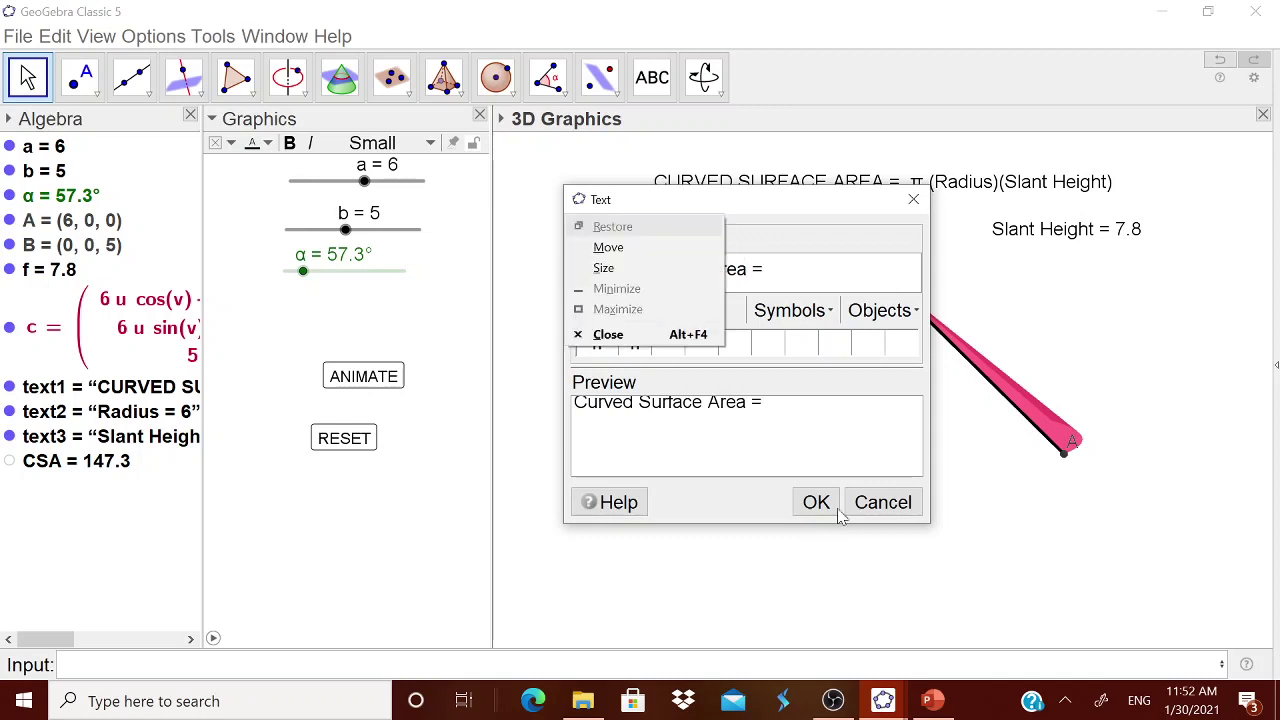
Link the curved surface area text to object CSA, create it and shift it slightly to the right beneath the cone
{"action": "left_click", "coordinate": [892, 314]}
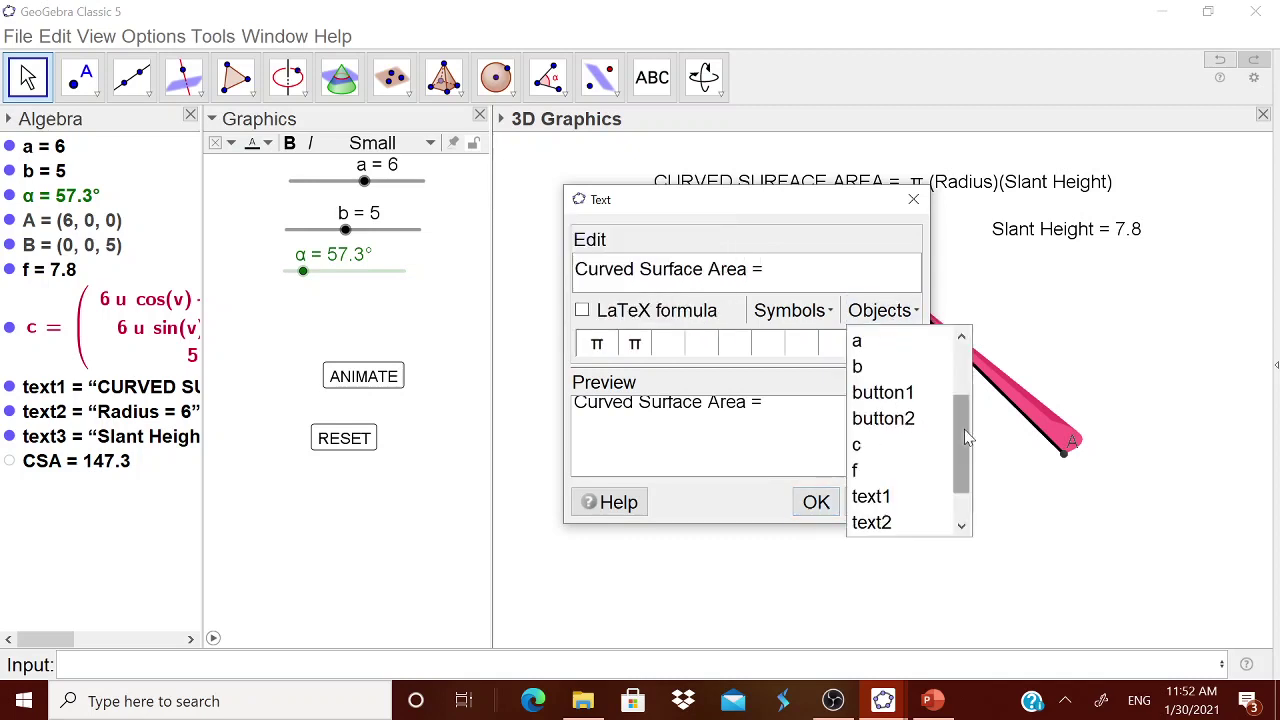
{"action": "scroll", "coordinate": [966, 420], "scroll_direction": "down", "scroll_amount": 1}
{"action": "scroll", "coordinate": [968, 412], "scroll_direction": "up", "scroll_amount": 3}
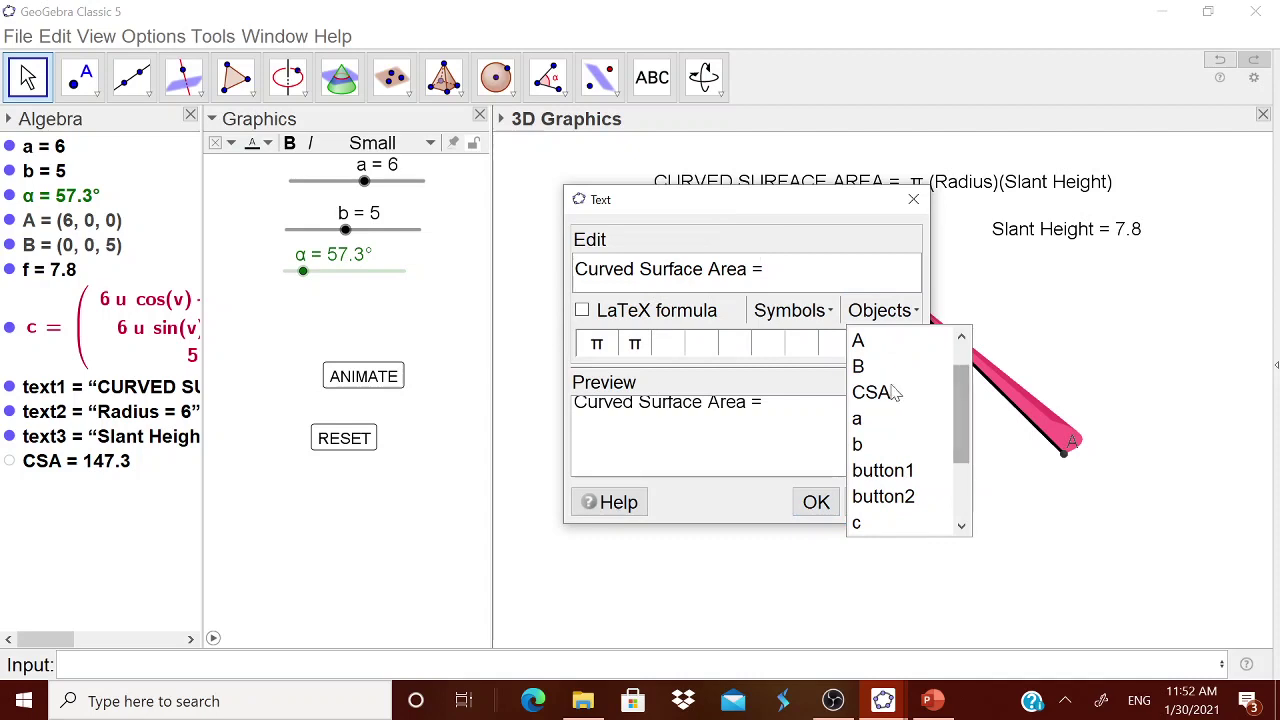
{"action": "left_click", "coordinate": [872, 392]}
{"action": "left_click", "coordinate": [815, 501]}
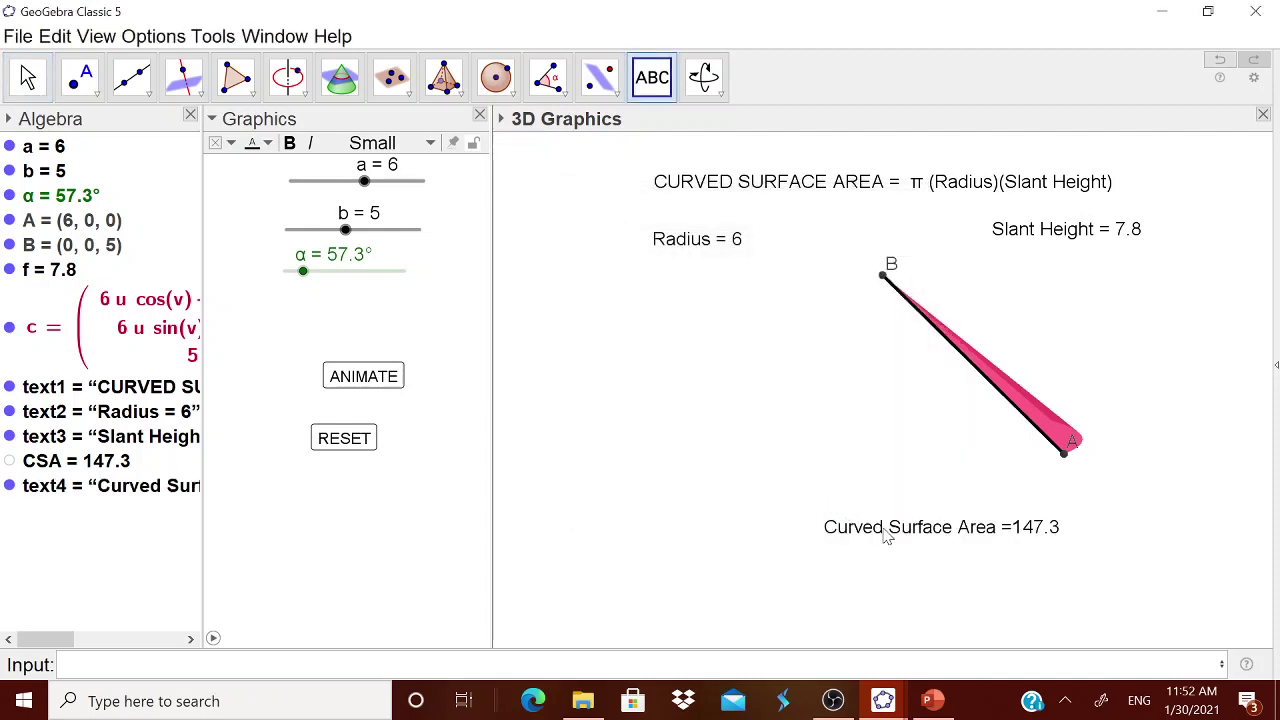
{"action": "left_click_drag", "start_coordinate": [886, 537], "coordinate": [941, 537]}
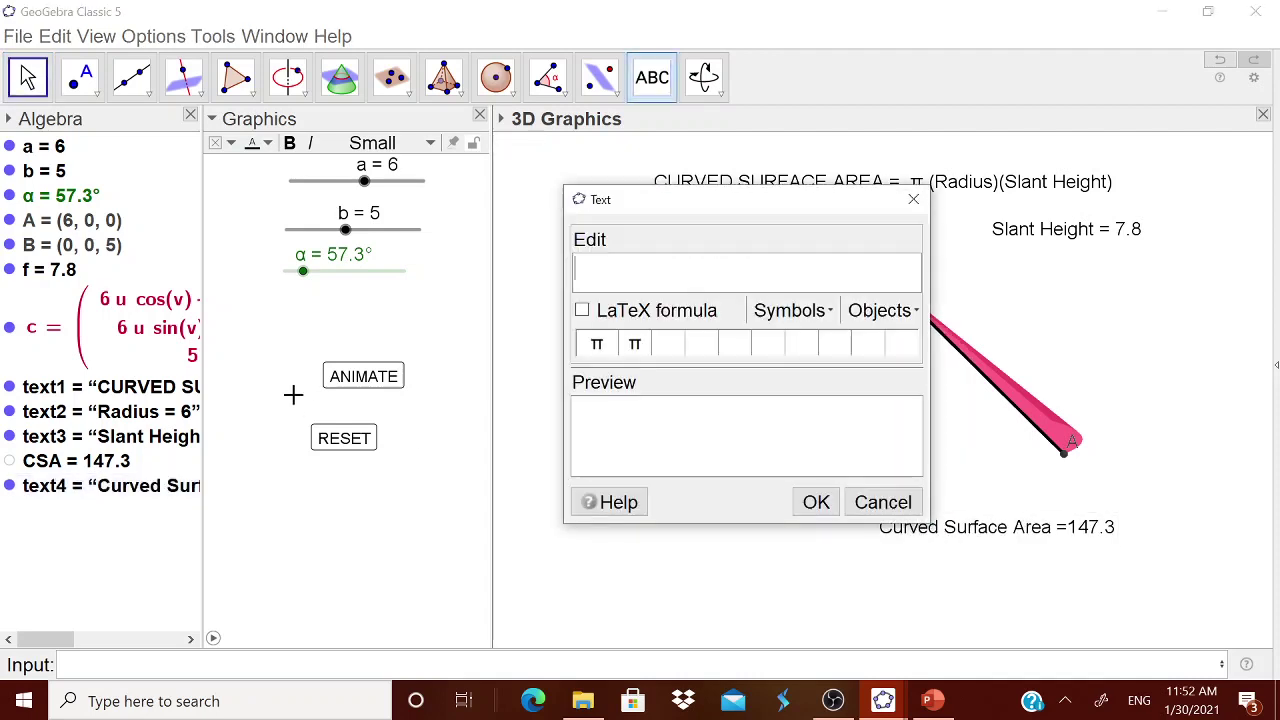
Test the dynamic texts by setting slider a to 5 and slider b to 6, and vary and reset angle α
{"action": "left_click", "coordinate": [883, 502]}
{"action": "key", "text": "Escape"}
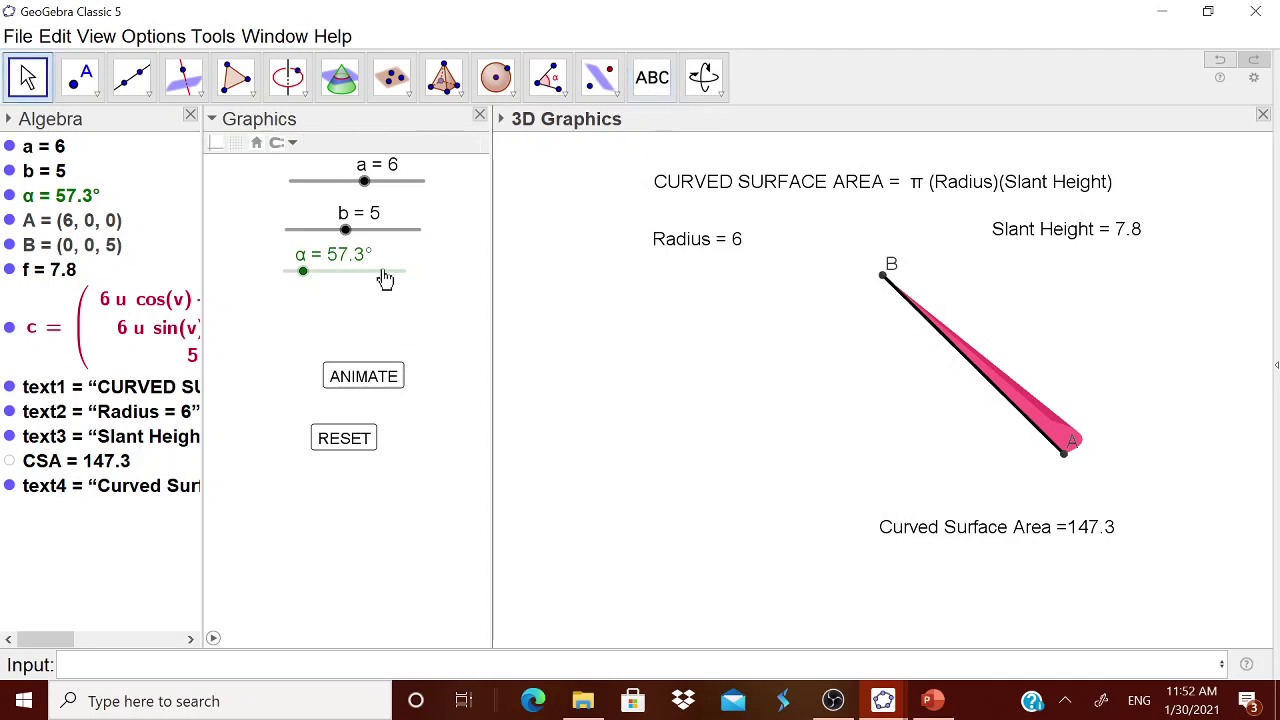
{"action": "left_click", "coordinate": [370, 195]}
{"action": "mouse_move", "coordinate": [363, 188]}
{"action": "left_mouse_down"}
{"action": "mouse_move", "coordinate": [343, 181]}
{"action": "mouse_move", "coordinate": [379, 188]}
{"action": "mouse_move", "coordinate": [350, 181]}
{"action": "left_mouse_up"}
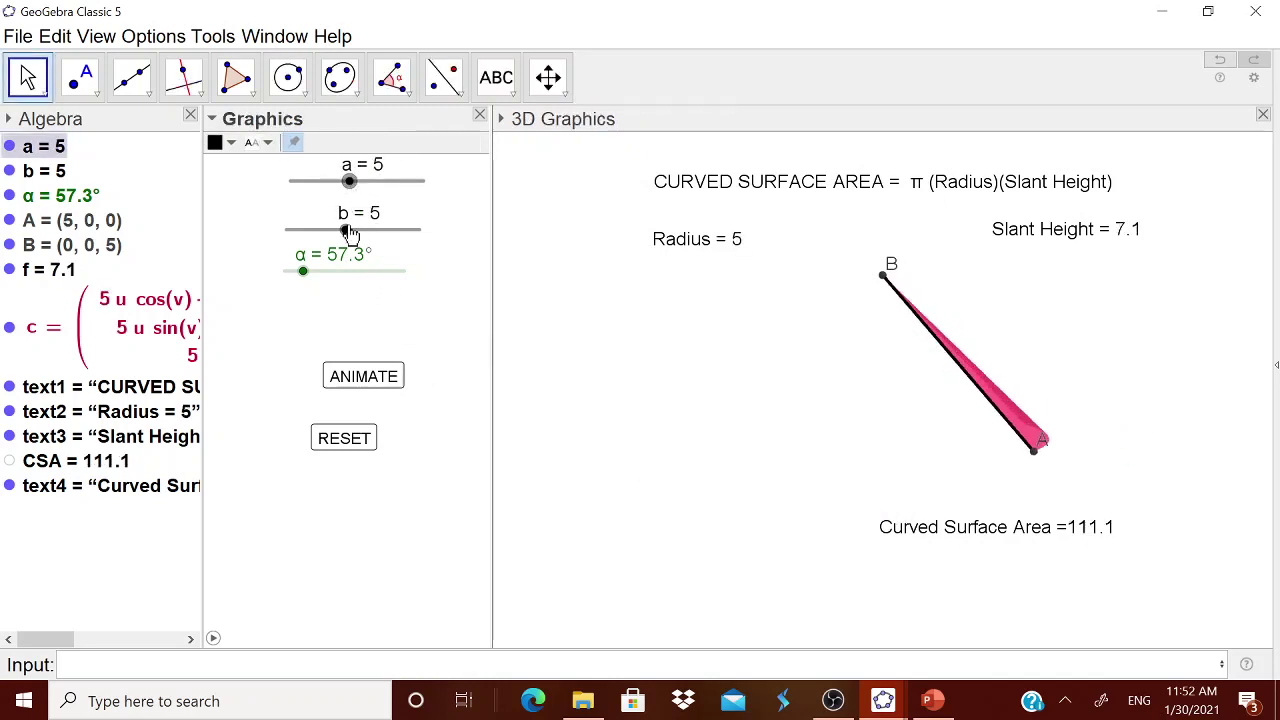
{"action": "mouse_move", "coordinate": [346, 230]}
{"action": "left_mouse_down"}
{"action": "mouse_move", "coordinate": [381, 240]}
{"action": "mouse_move", "coordinate": [358, 236]}
{"action": "left_mouse_up"}
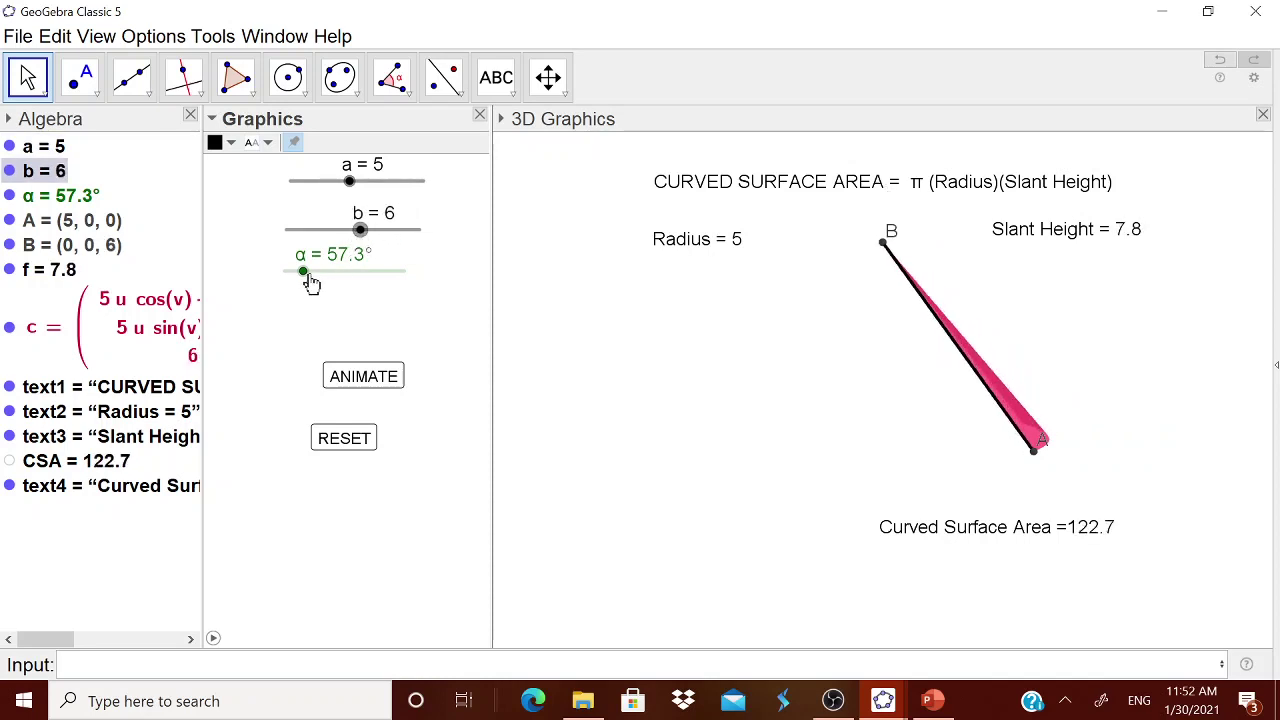
{"action": "left_click_drag", "start_coordinate": [306, 274], "coordinate": [376, 284]}
{"action": "left_click", "coordinate": [328, 441]}
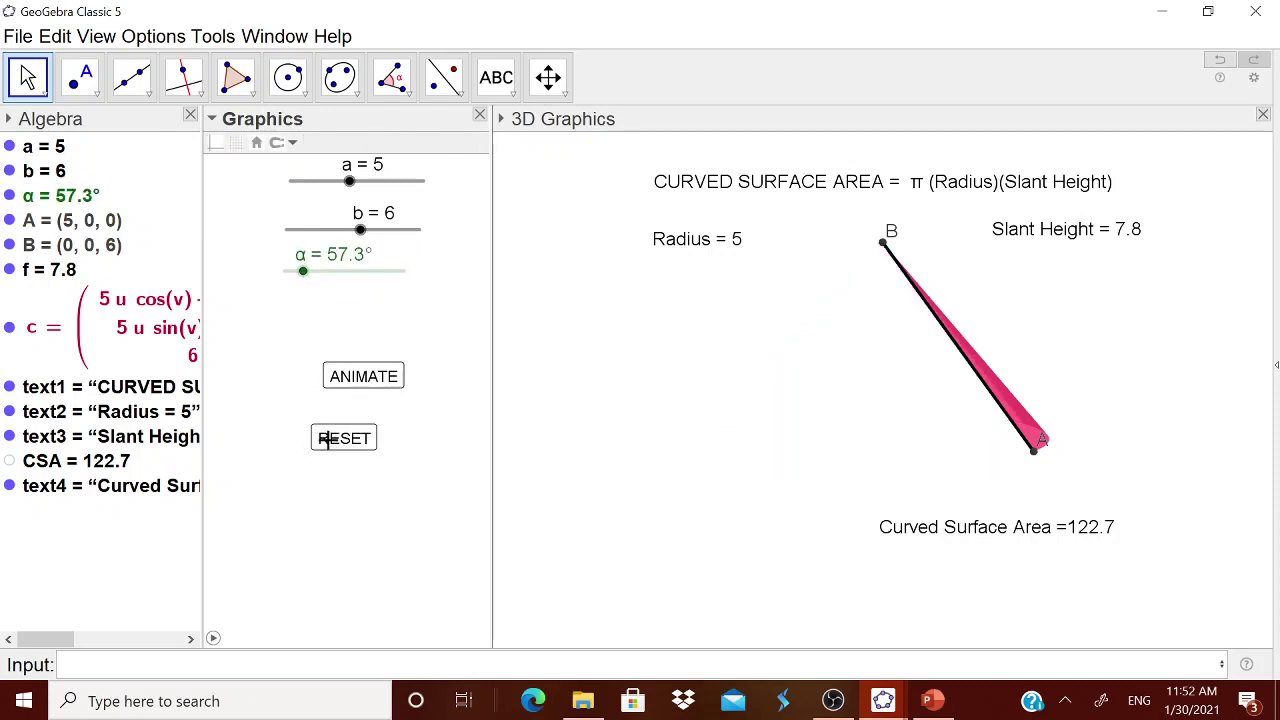
Add an input box captioned RADIUS linked to number a and place it beneath the RESET button
{"action": "left_click", "coordinate": [494, 80]}
{"action": "left_click", "coordinate": [537, 338]}
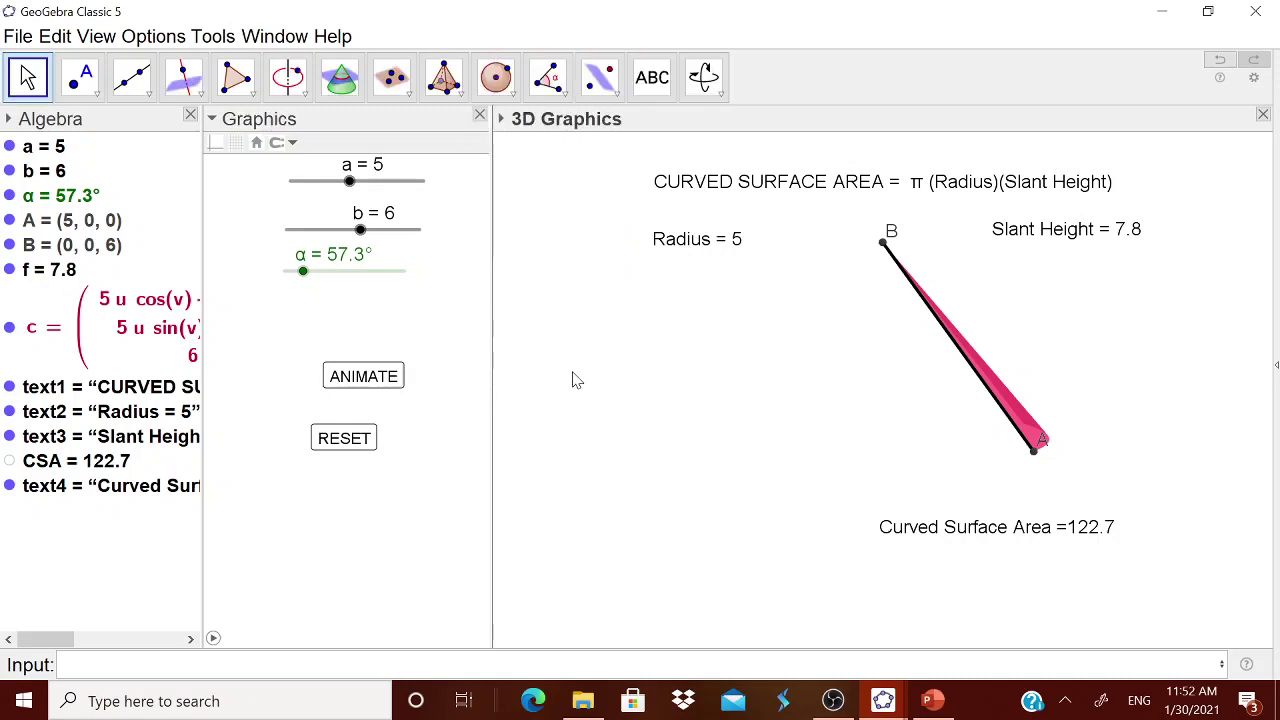
{"action": "left_click", "coordinate": [571, 374]}
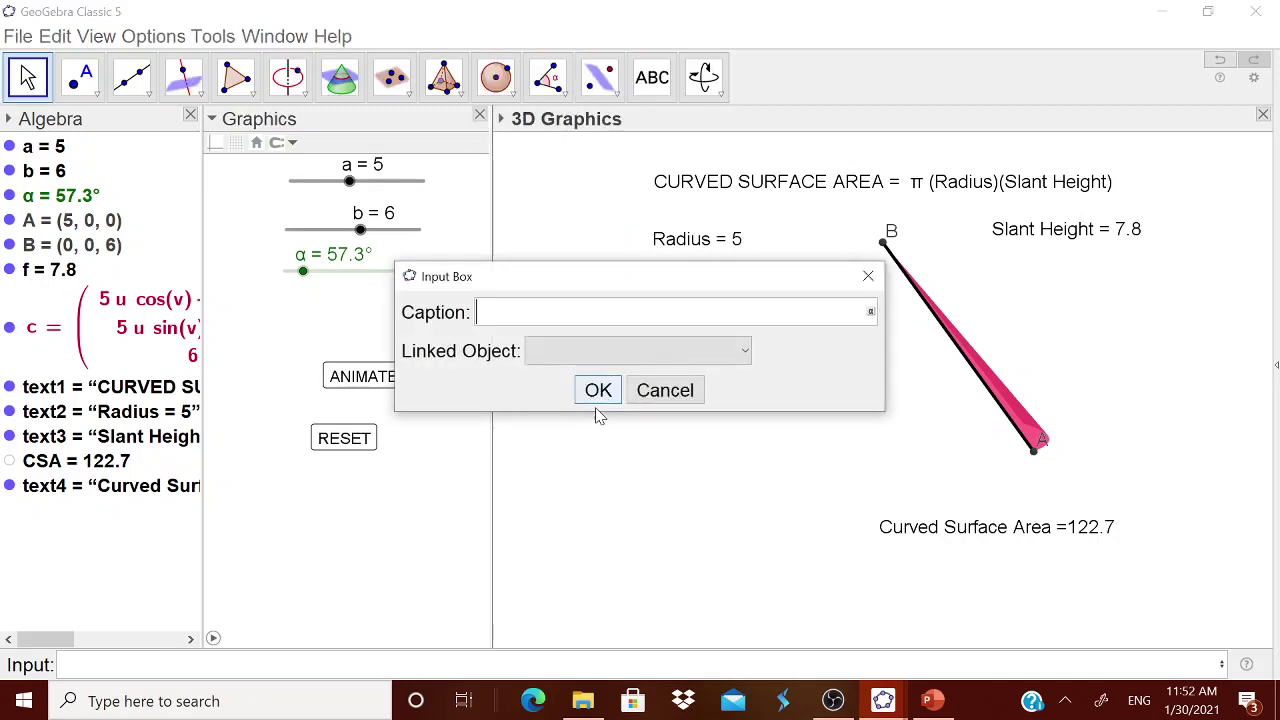
{"action": "left_click", "coordinate": [668, 391]}
{"action": "left_click", "coordinate": [420, 454]}
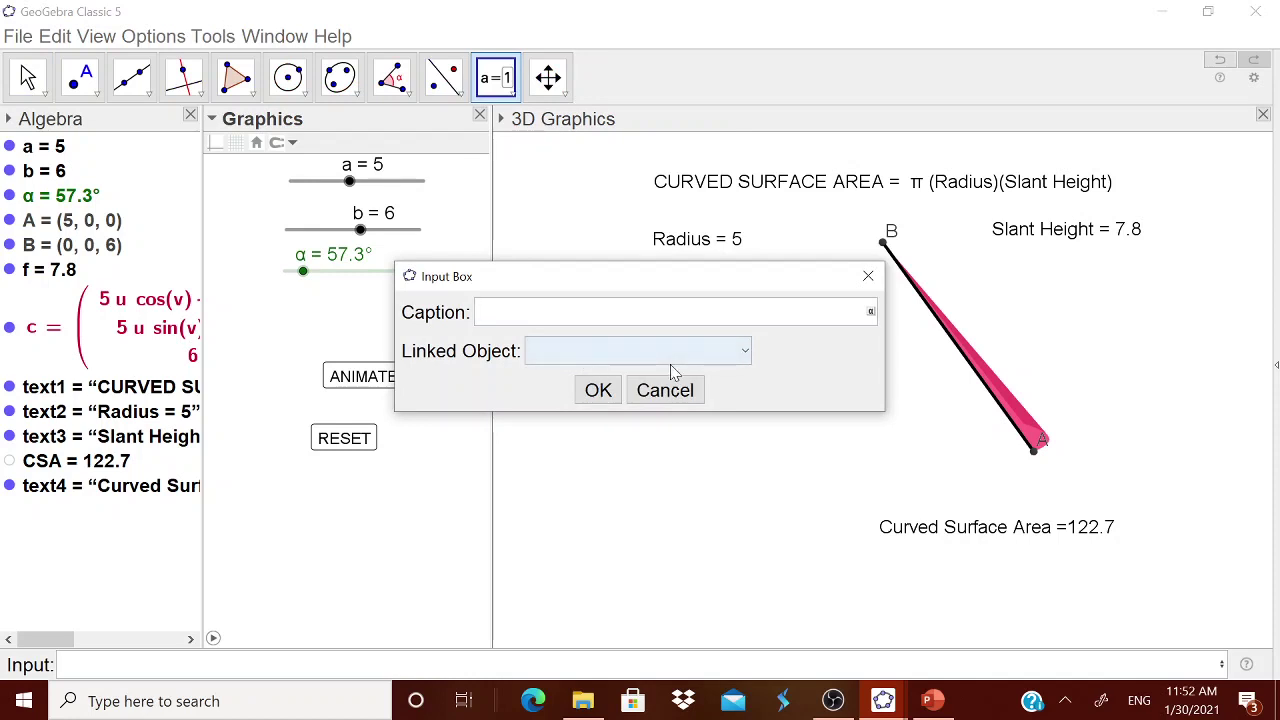
{"action": "type", "text": "RADIUS"}
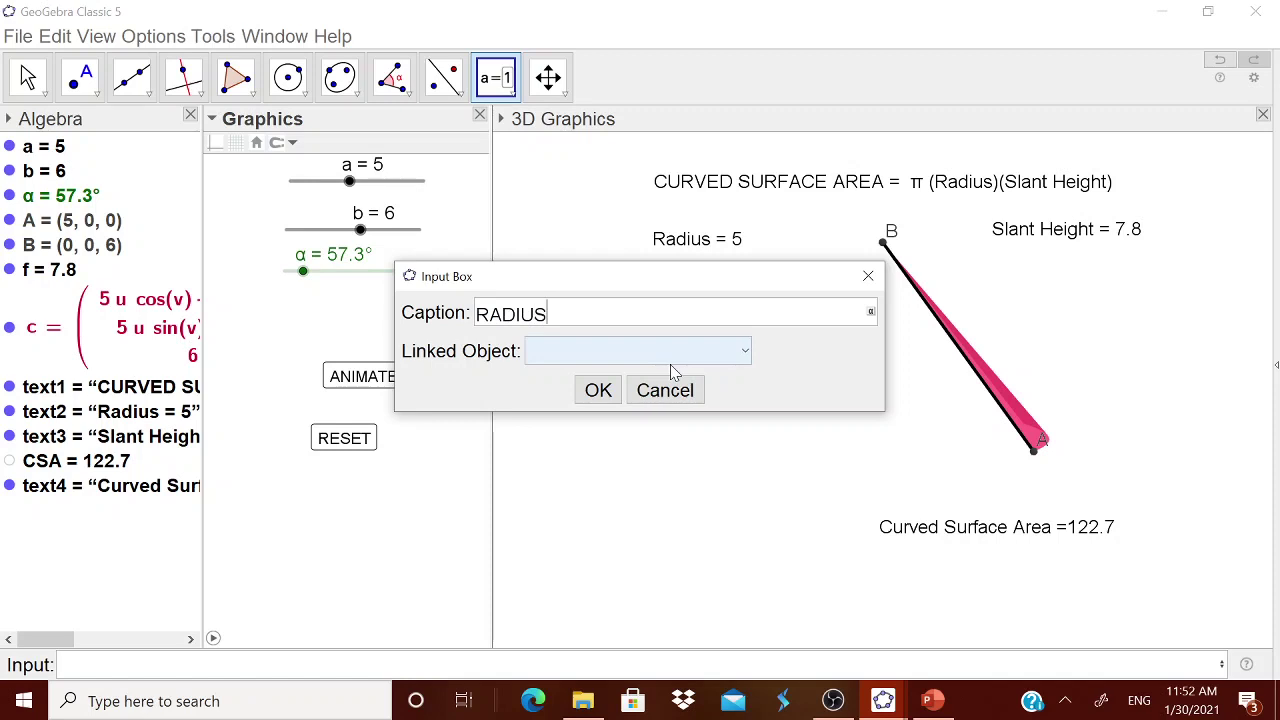
{"action": "left_click", "coordinate": [742, 356]}
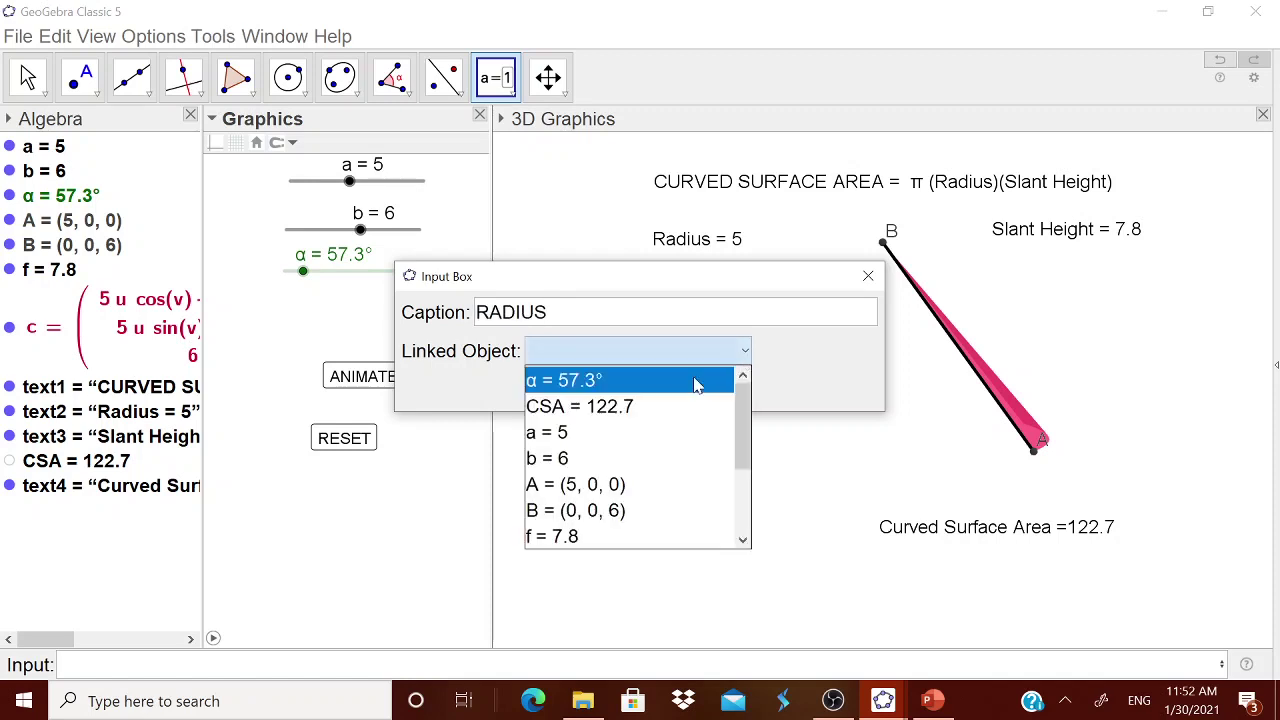
{"action": "left_click", "coordinate": [558, 433]}
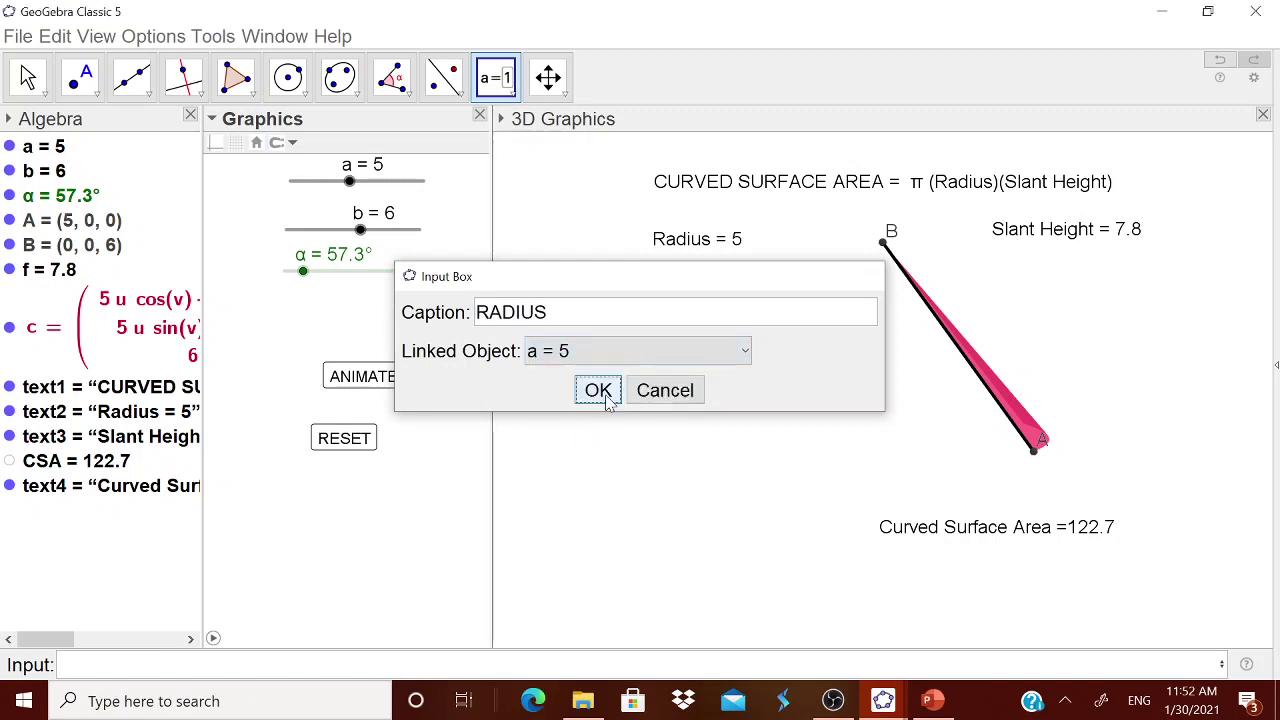
{"action": "left_click", "coordinate": [598, 390]}
{"action": "left_click_drag", "start_coordinate": [457, 486], "coordinate": [251, 490]}
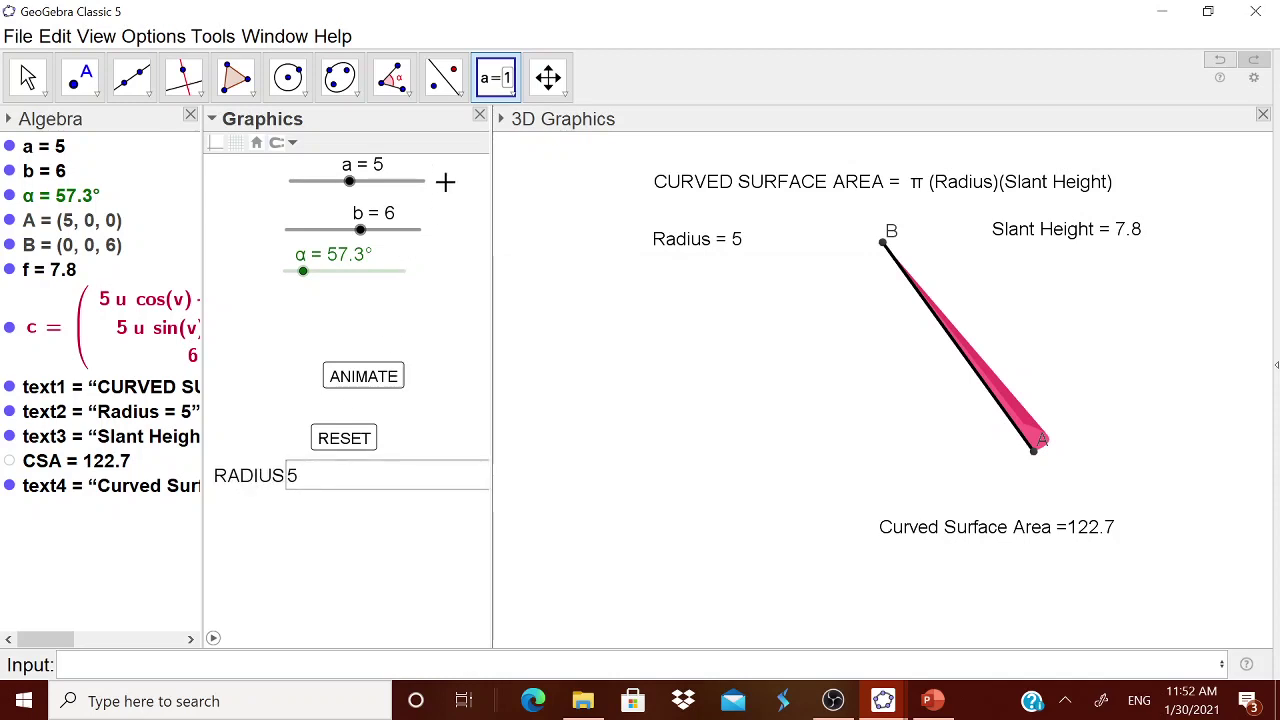
Add an input box captioned HEIGHT linked to number b and place it directly below the RADIUS box
{"action": "left_click", "coordinate": [586, 290]}
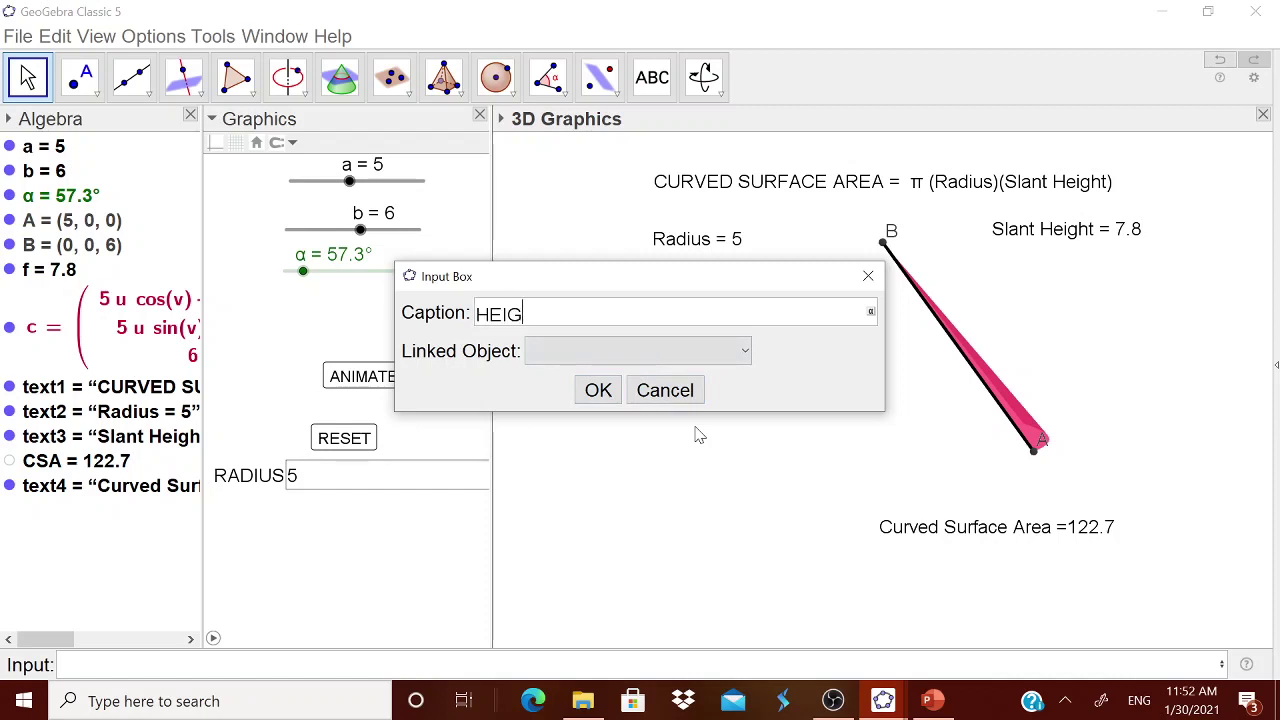
{"action": "left_click", "coordinate": [748, 355]}
{"action": "left_click", "coordinate": [602, 452]}
{"action": "left_click", "coordinate": [598, 392]}
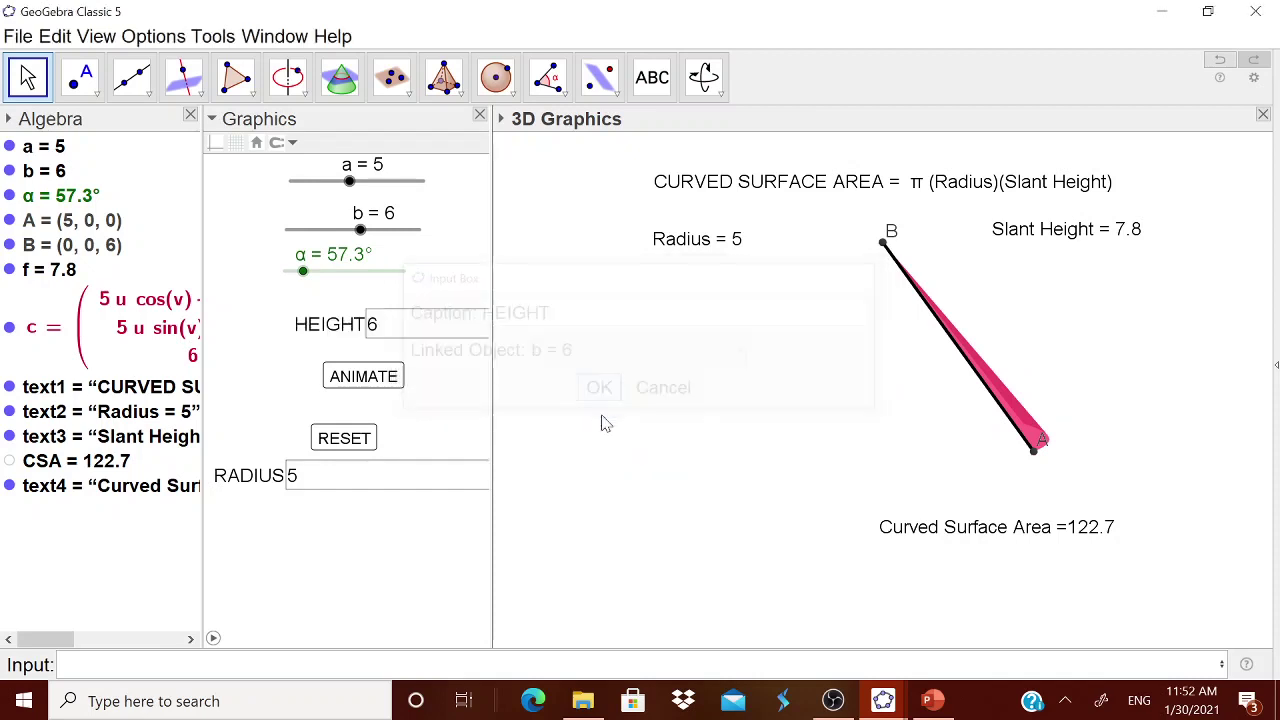
{"action": "right_click_drag", "start_coordinate": [340, 334], "coordinate": [257, 542]}
Set the RADIUS input box length to 3 in its style properties
{"action": "right_click", "coordinate": [245, 483]}
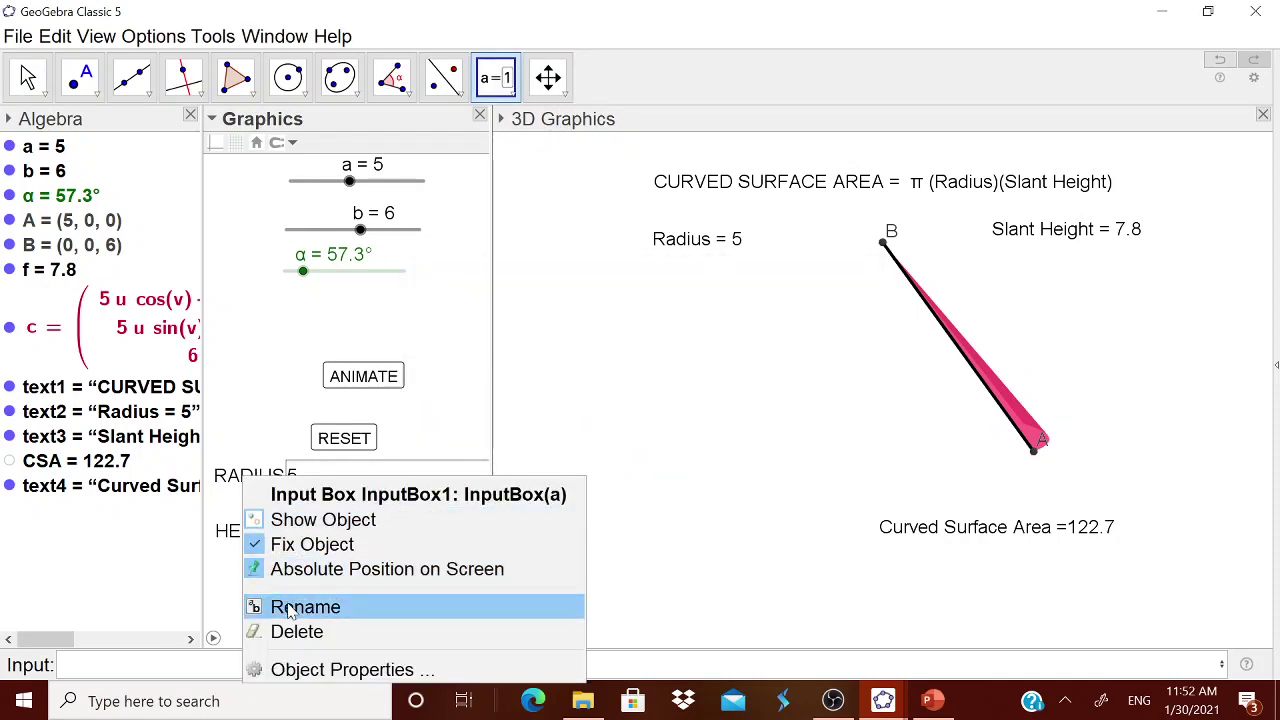
{"action": "left_click", "coordinate": [288, 668]}
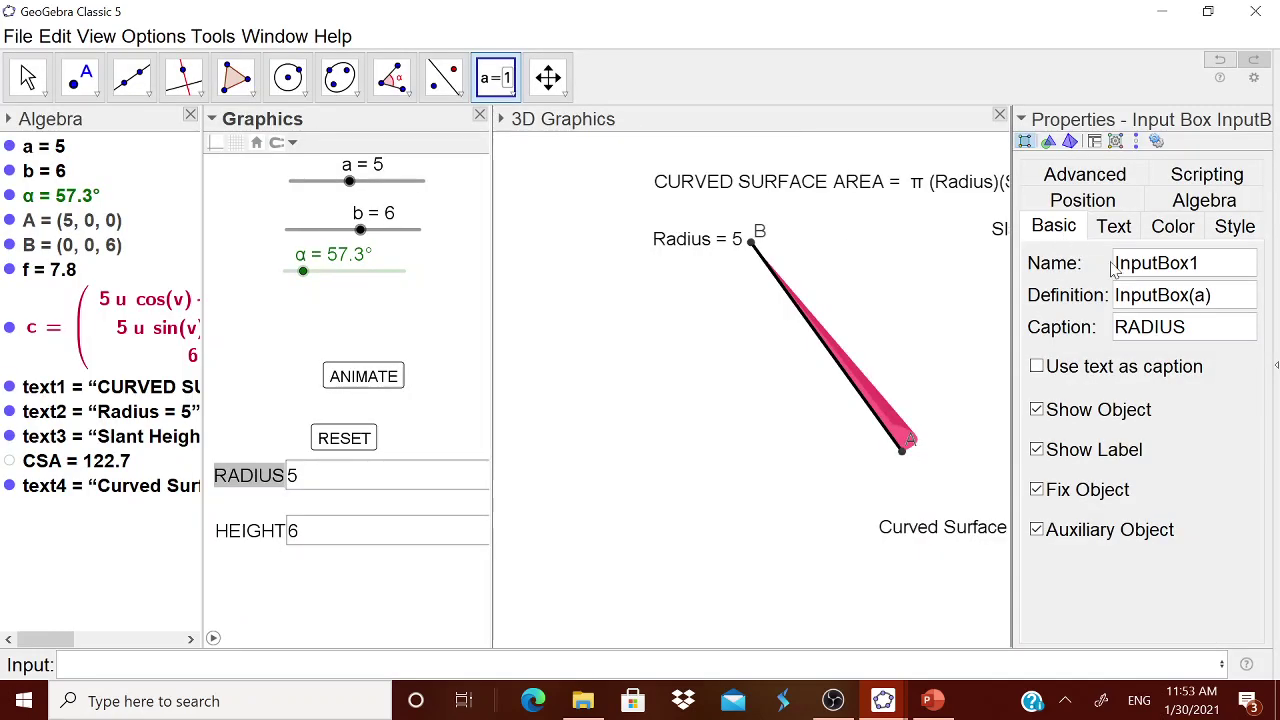
{"action": "left_click", "coordinate": [1232, 230]}
{"action": "left_click_drag", "start_coordinate": [1210, 277], "coordinate": [1190, 277]}
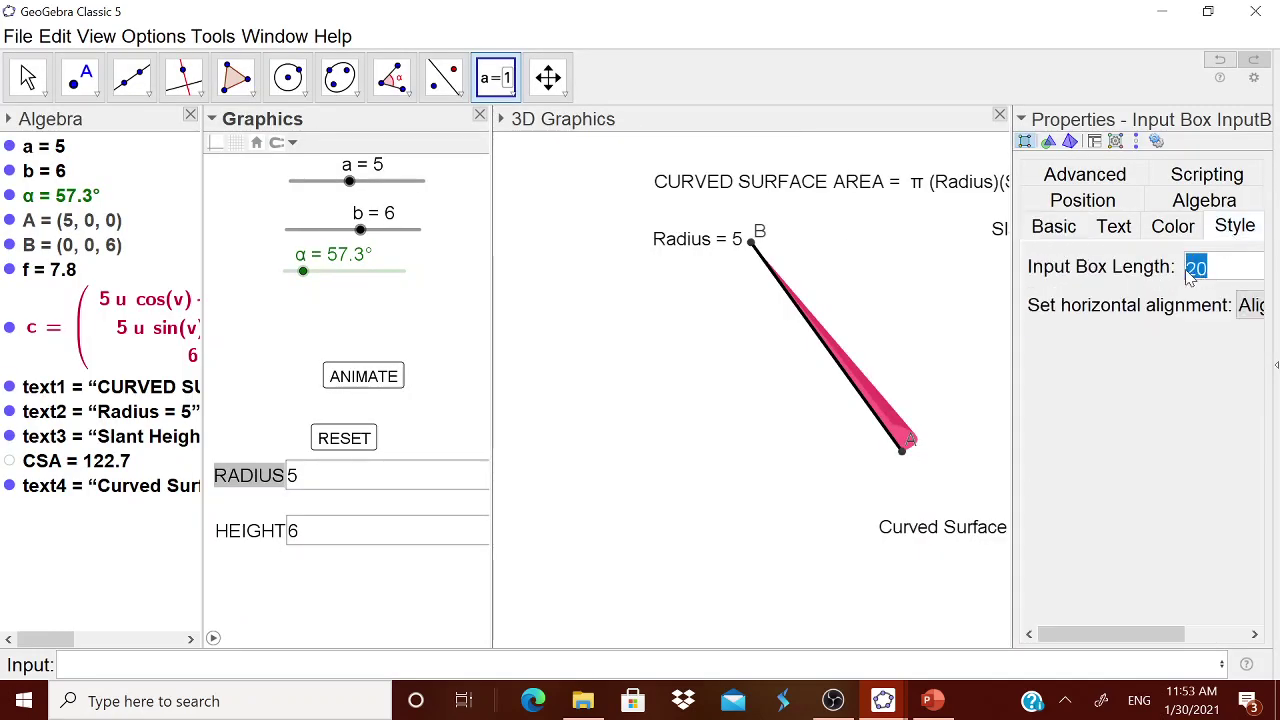
{"action": "type", "text": "3"}
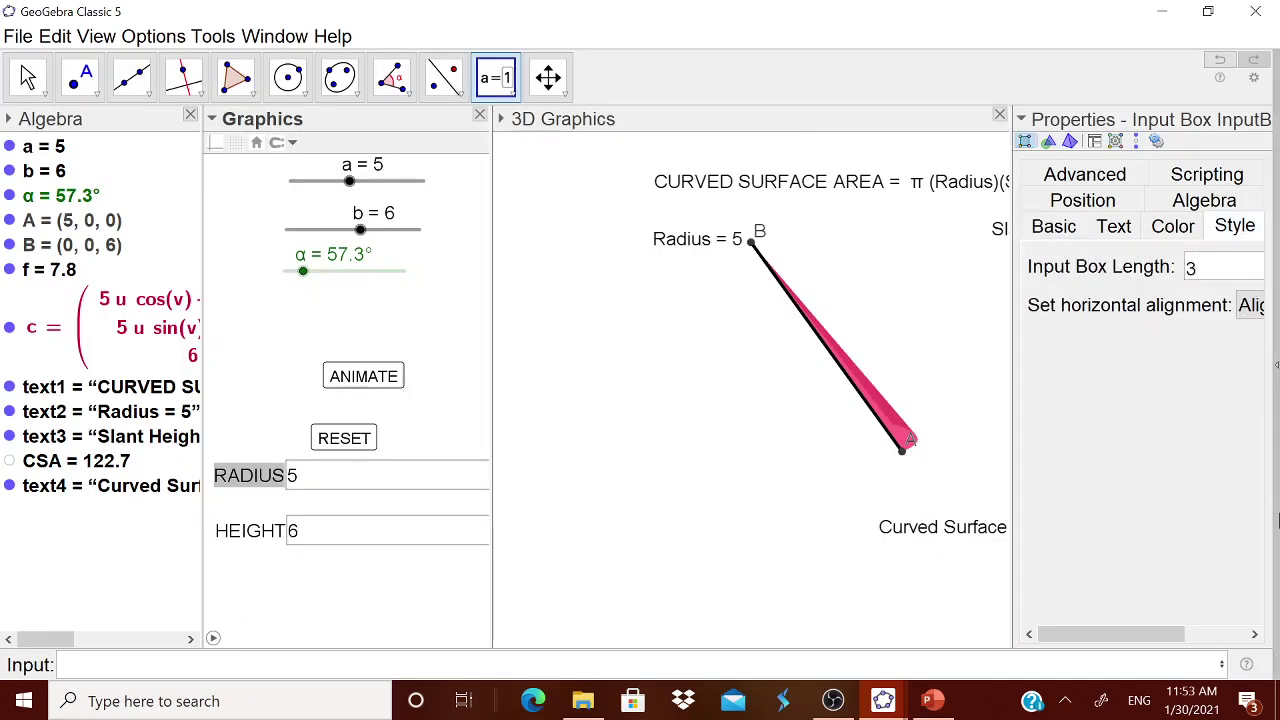
{"action": "key", "text": "Return"}
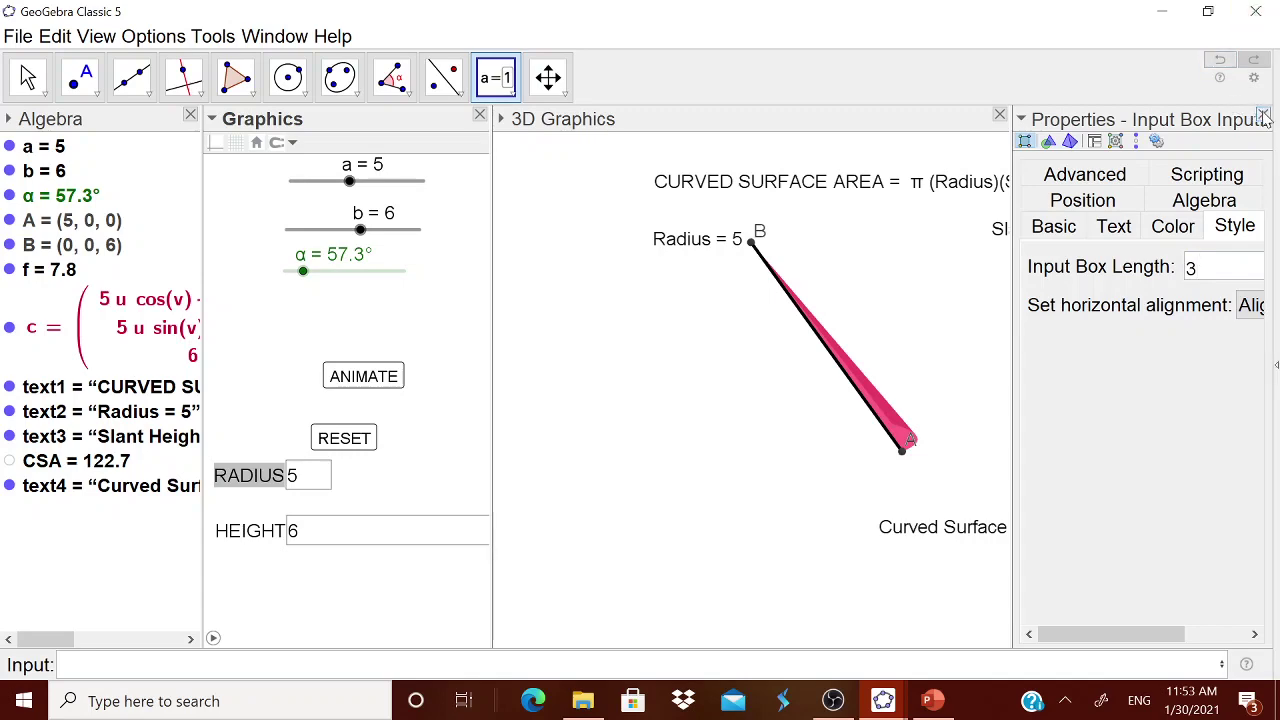
{"action": "left_click", "coordinate": [1264, 118]}
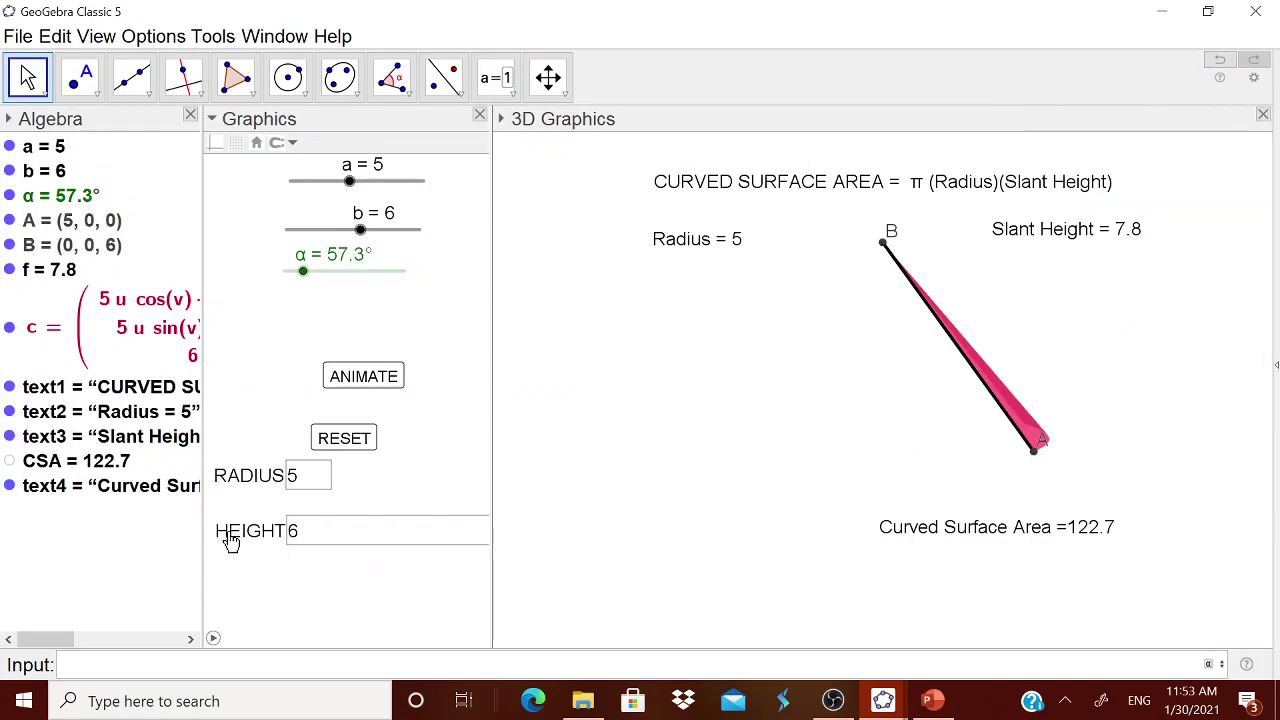
Set the HEIGHT input box length to 3 to match the RADIUS box
{"action": "right_click", "coordinate": [230, 535]}
{"action": "left_click", "coordinate": [320, 706]}
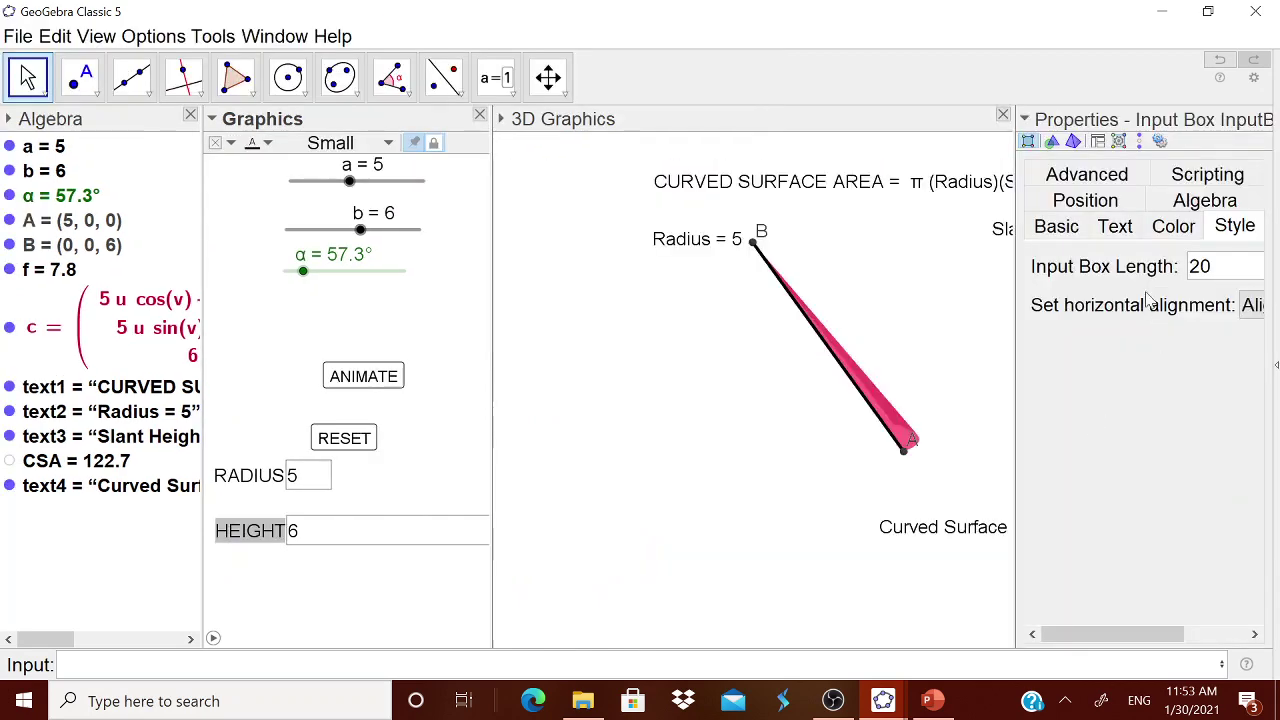
{"action": "double_click", "coordinate": [1195, 272]}
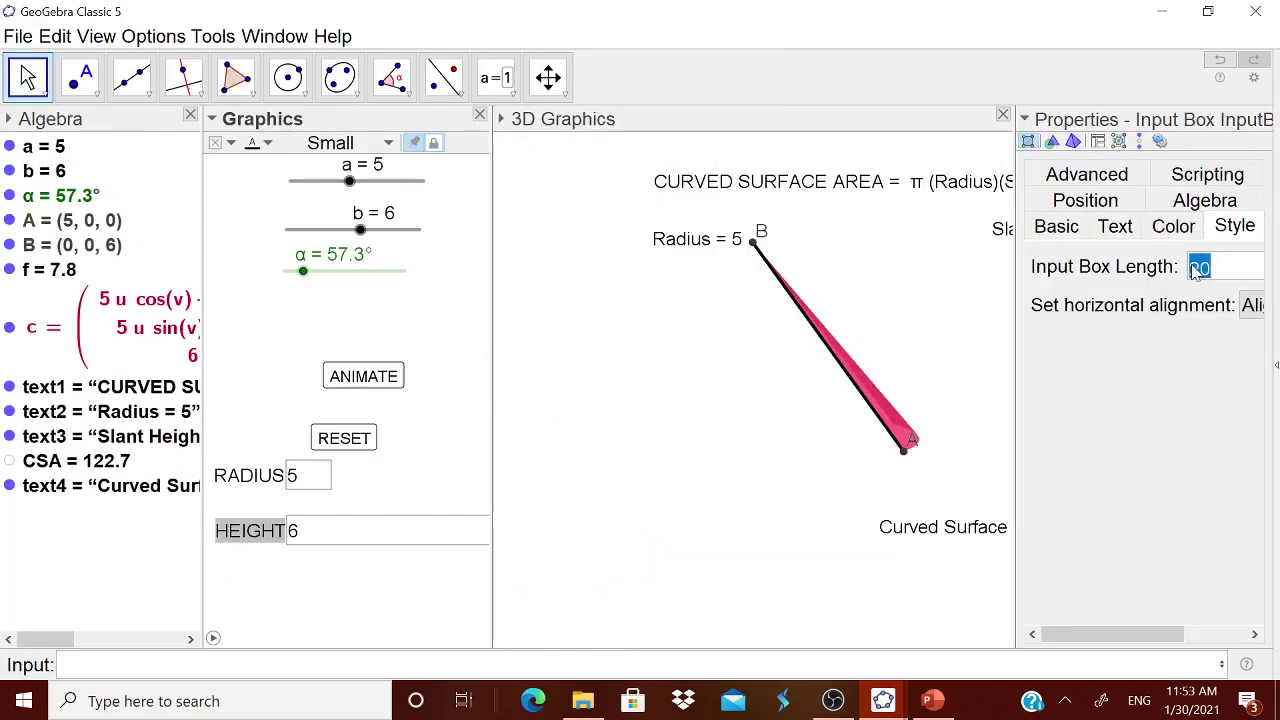
{"action": "type", "text": "3"}
{"action": "key", "text": "Return"}
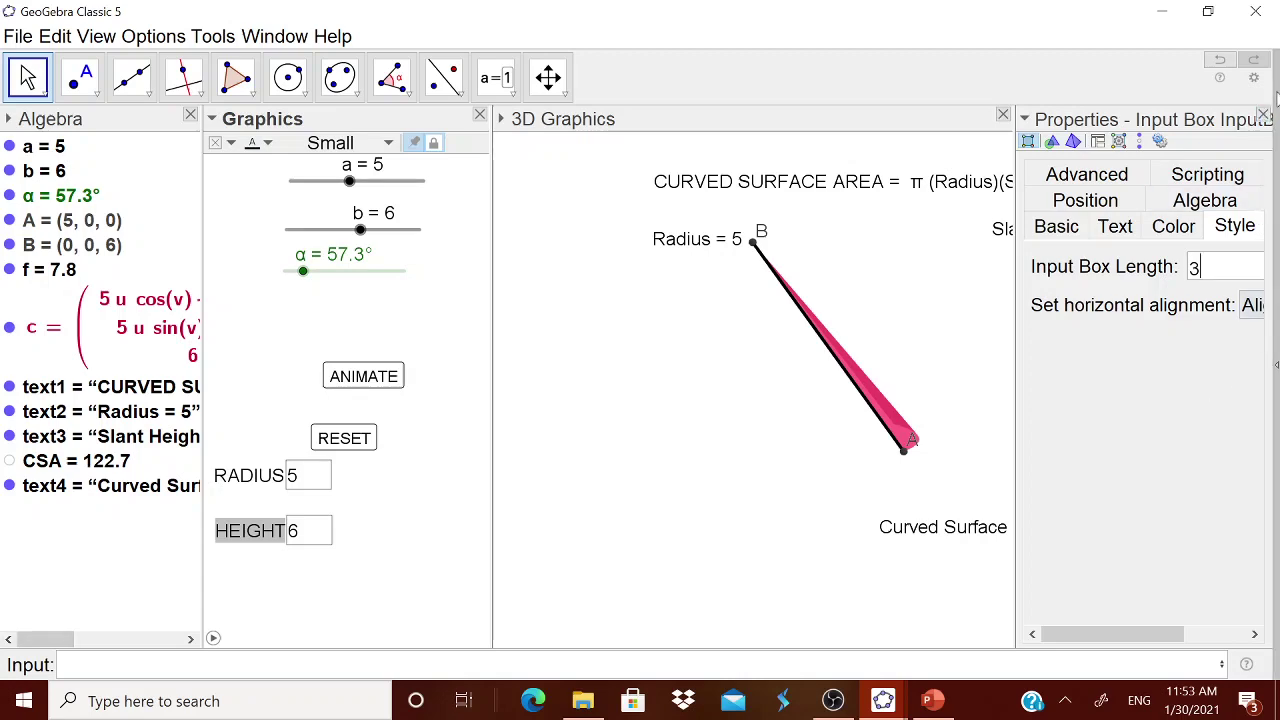
{"action": "left_click", "coordinate": [1264, 117]}
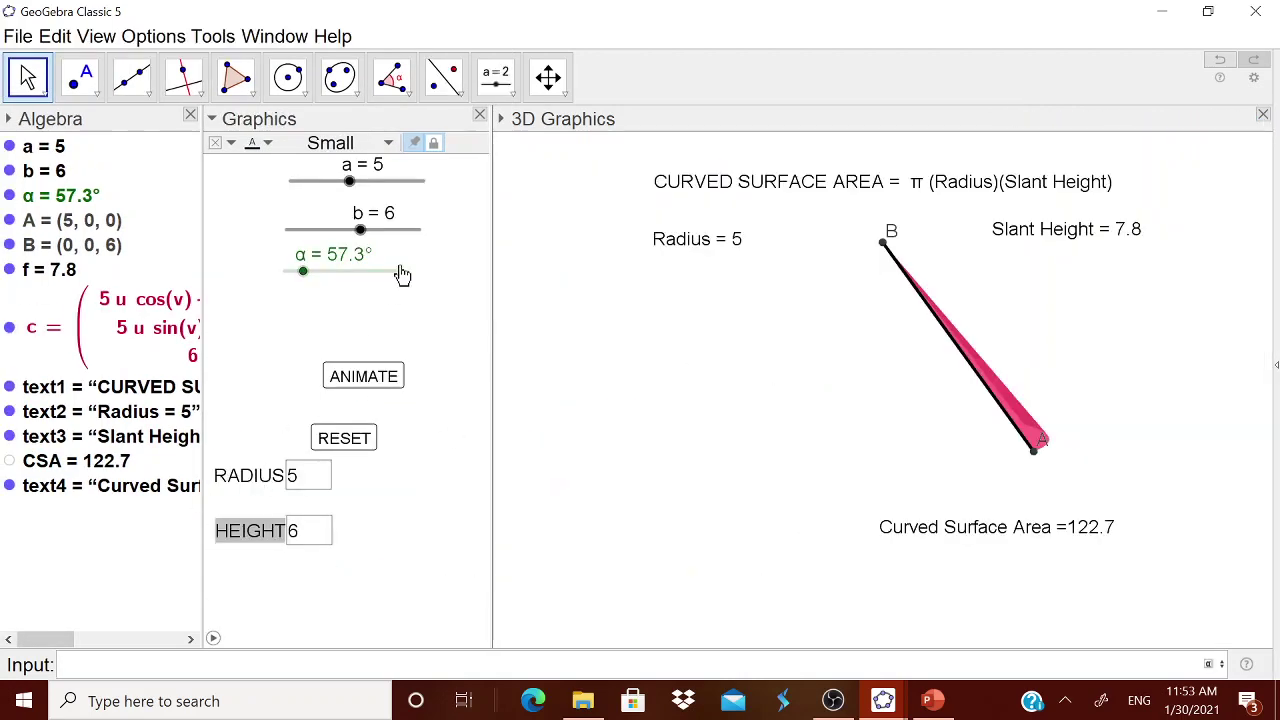
Hide the sliders b, a and α in the Graphics view
{"action": "right_click", "coordinate": [337, 232]}
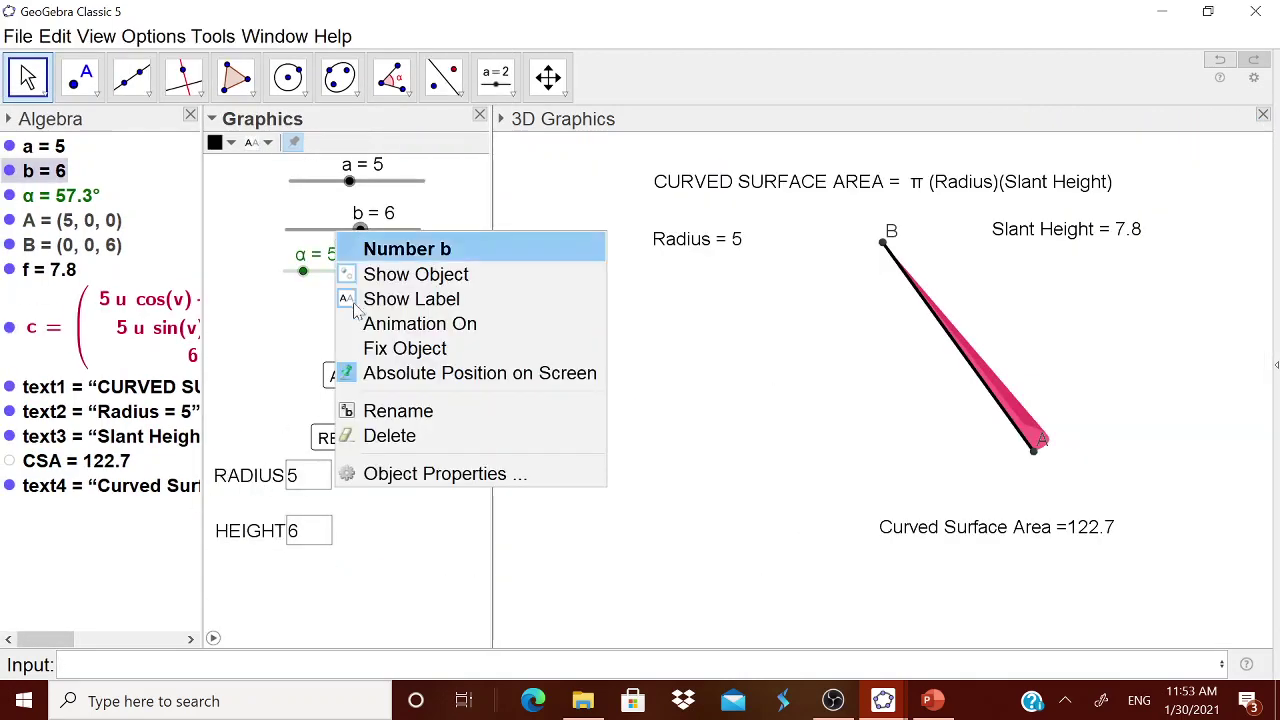
{"action": "left_click", "coordinate": [405, 274]}
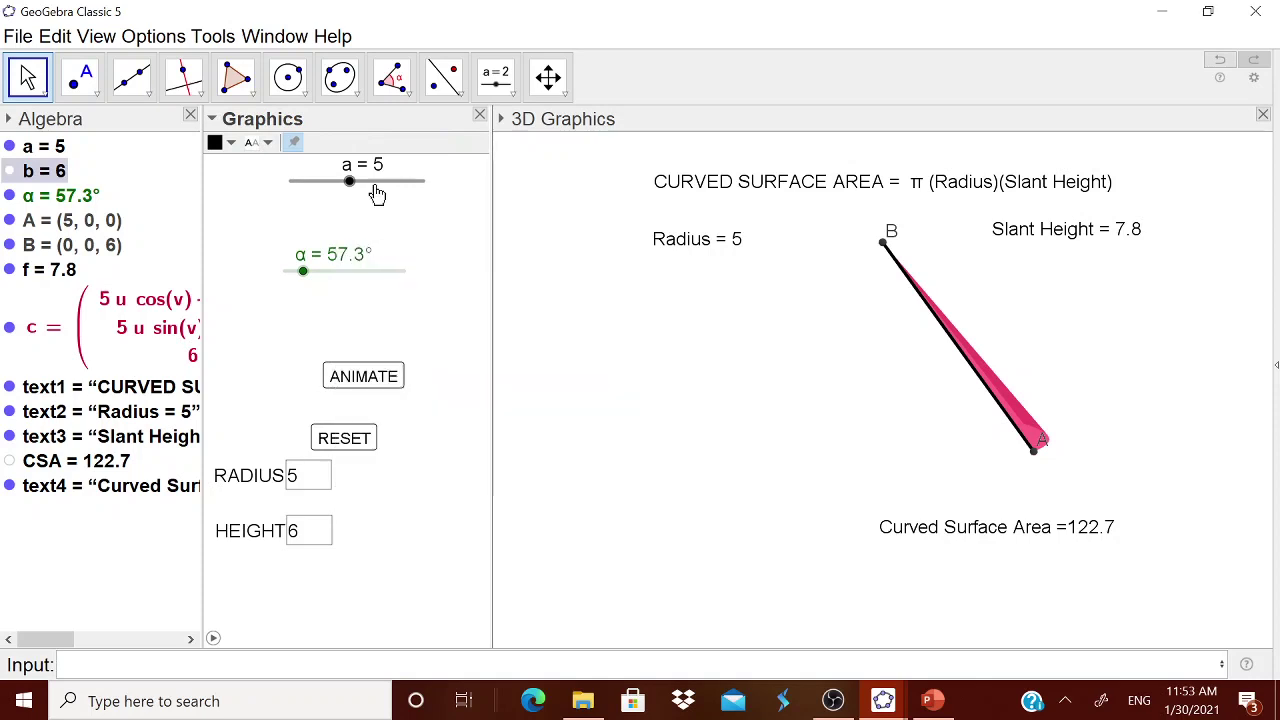
{"action": "right_click", "coordinate": [377, 193]}
{"action": "left_click", "coordinate": [400, 226]}
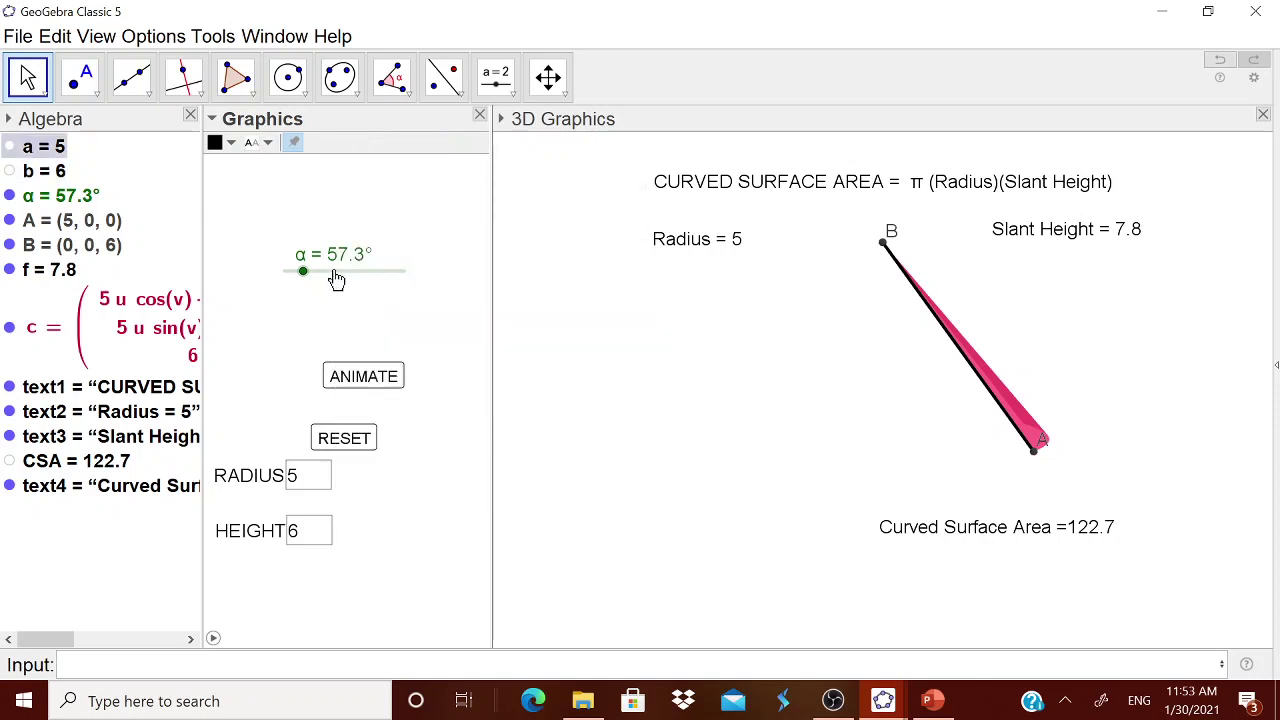
{"action": "right_click", "coordinate": [336, 280]}
{"action": "left_click", "coordinate": [378, 316]}
Run and reset the cone animation, and inspect the On Click script of the RESET button
{"action": "left_click", "coordinate": [372, 382]}
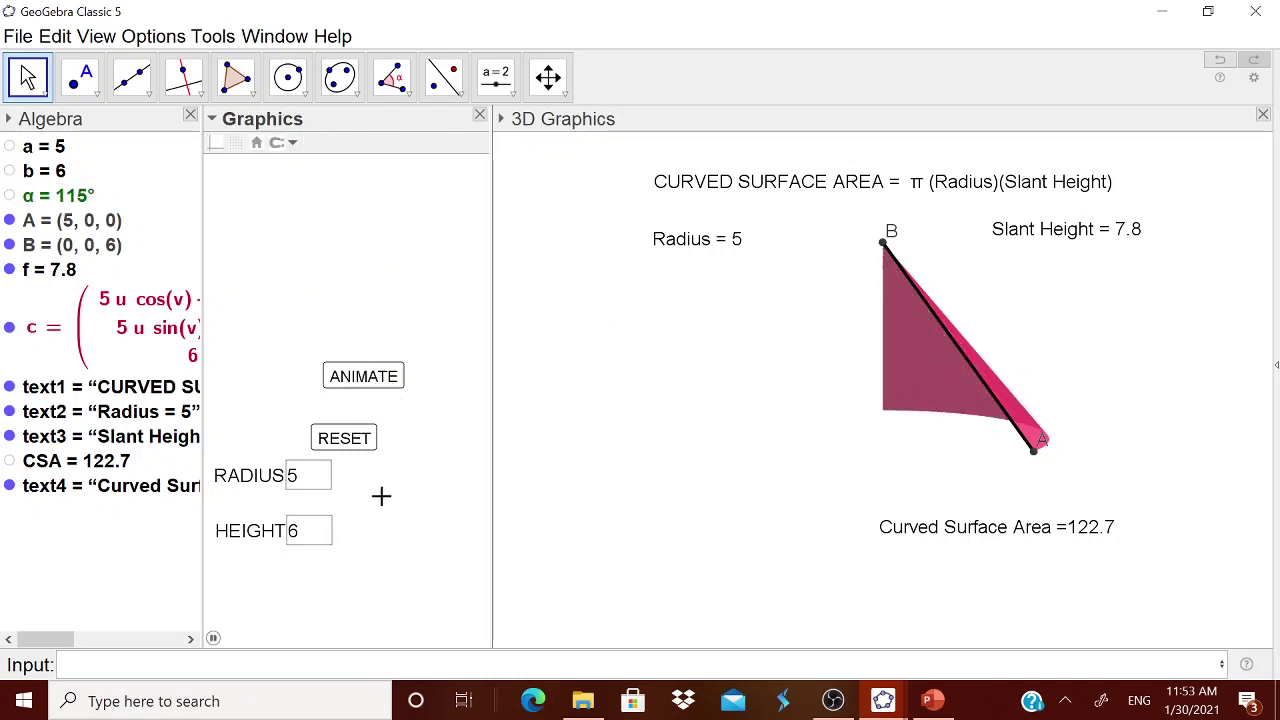
{"action": "left_click", "coordinate": [358, 446]}
{"action": "right_click", "coordinate": [370, 440]}
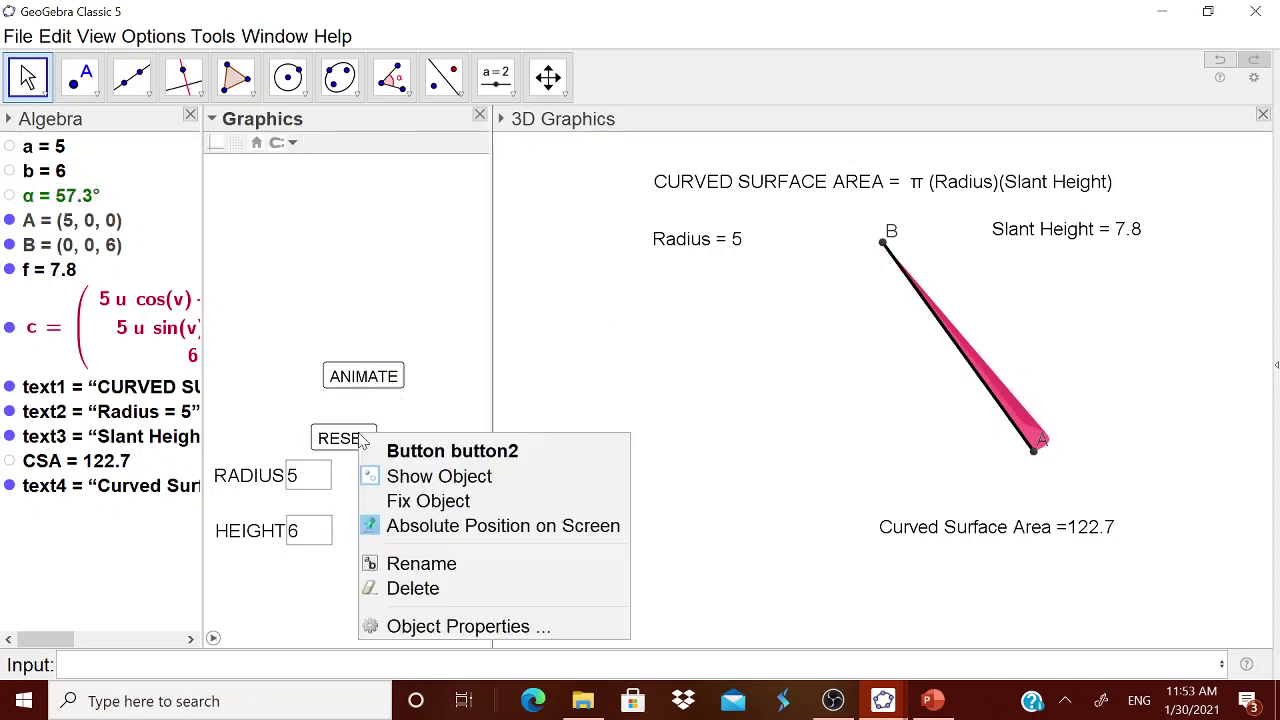
{"action": "left_click", "coordinate": [410, 623]}
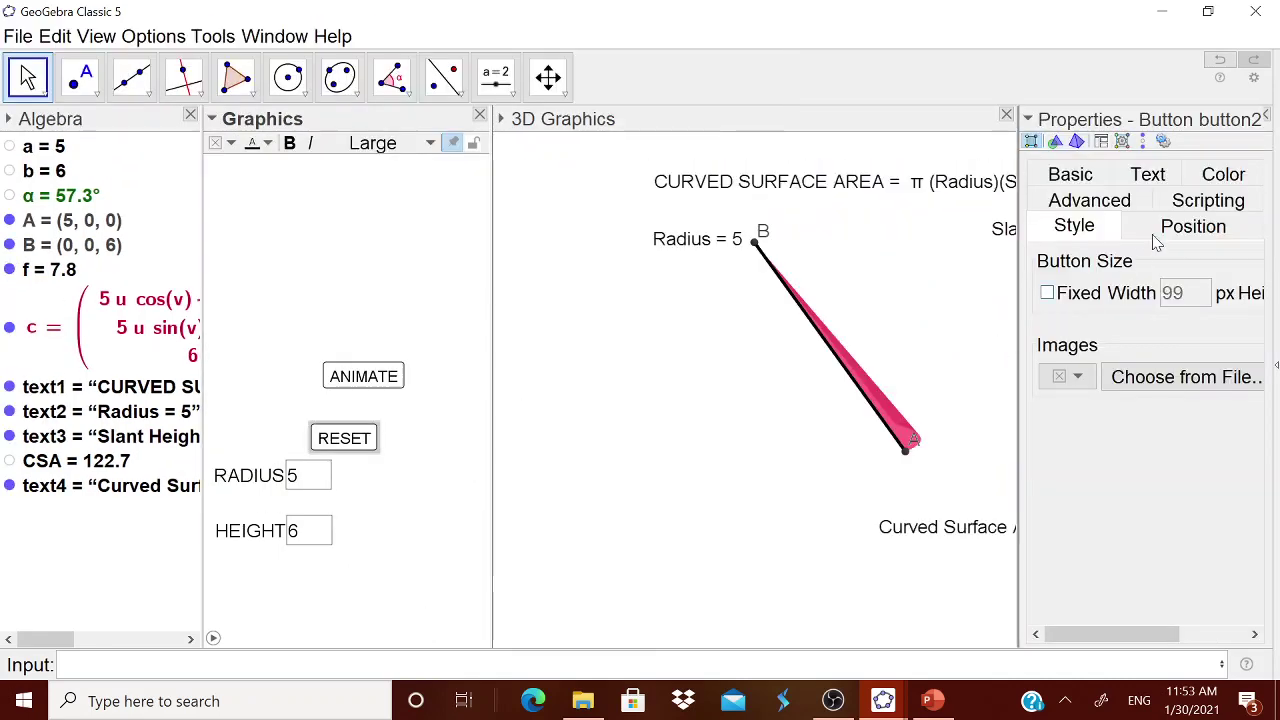
{"action": "left_click", "coordinate": [1200, 202]}
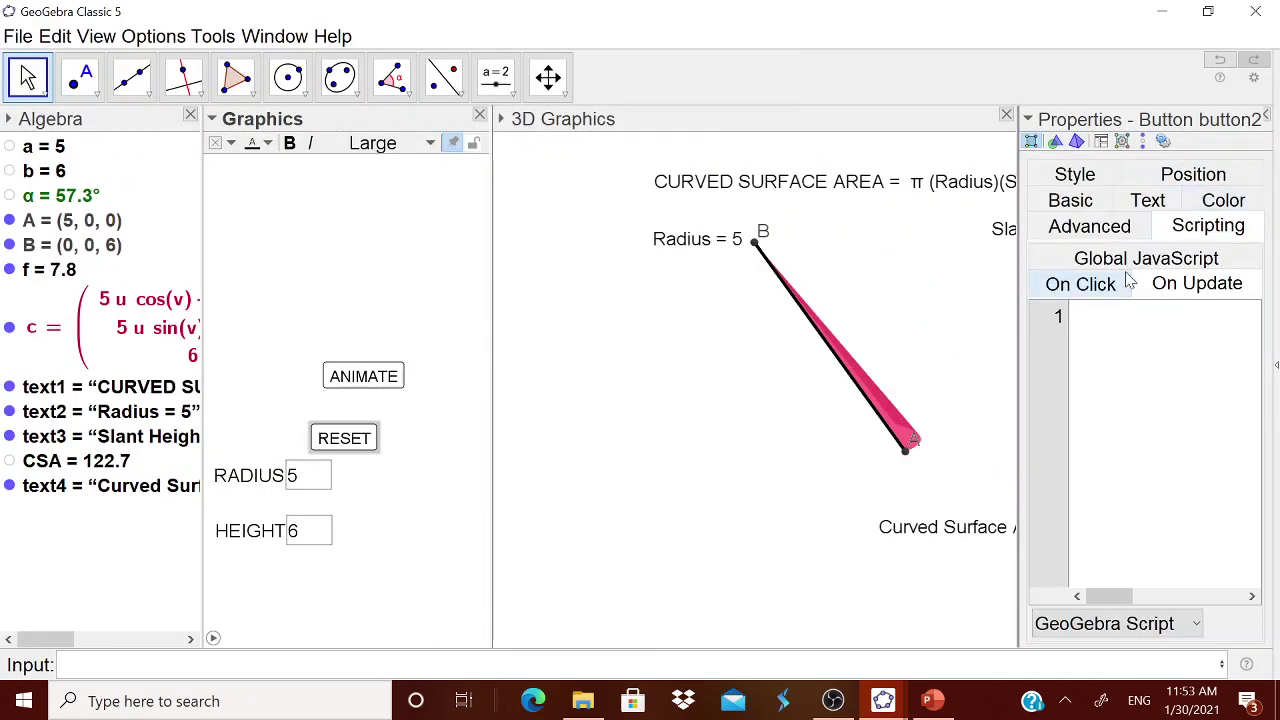
{"action": "left_click", "coordinate": [1094, 284]}
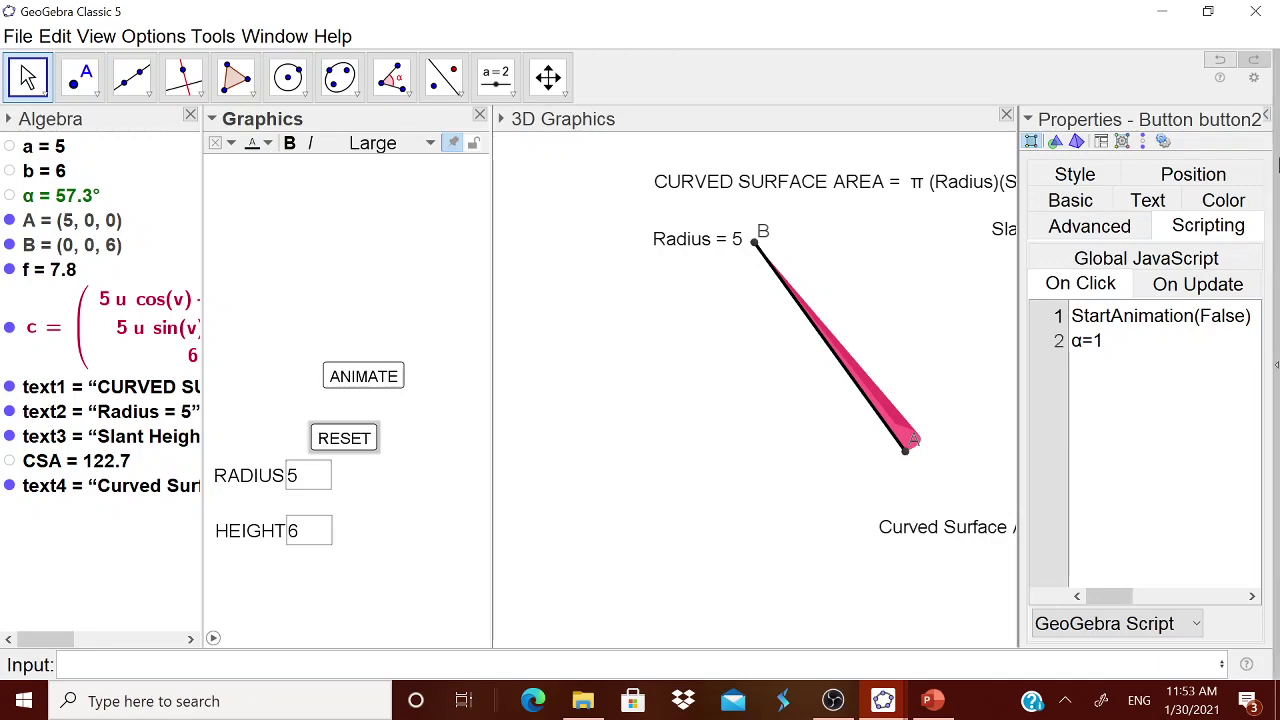
{"action": "left_click", "coordinate": [1264, 118]}
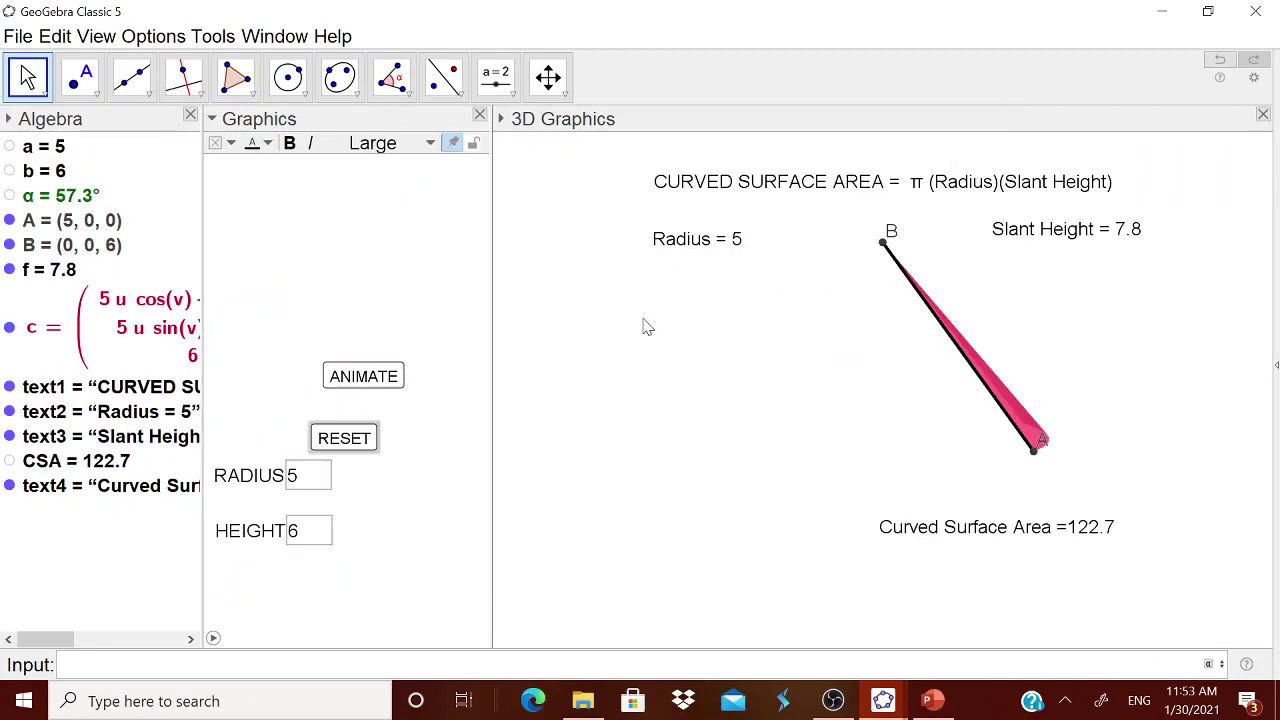
Enter a radius of 4 and a height of 5 in the input boxes and start the cone animation
{"action": "left_click", "coordinate": [297, 488]}
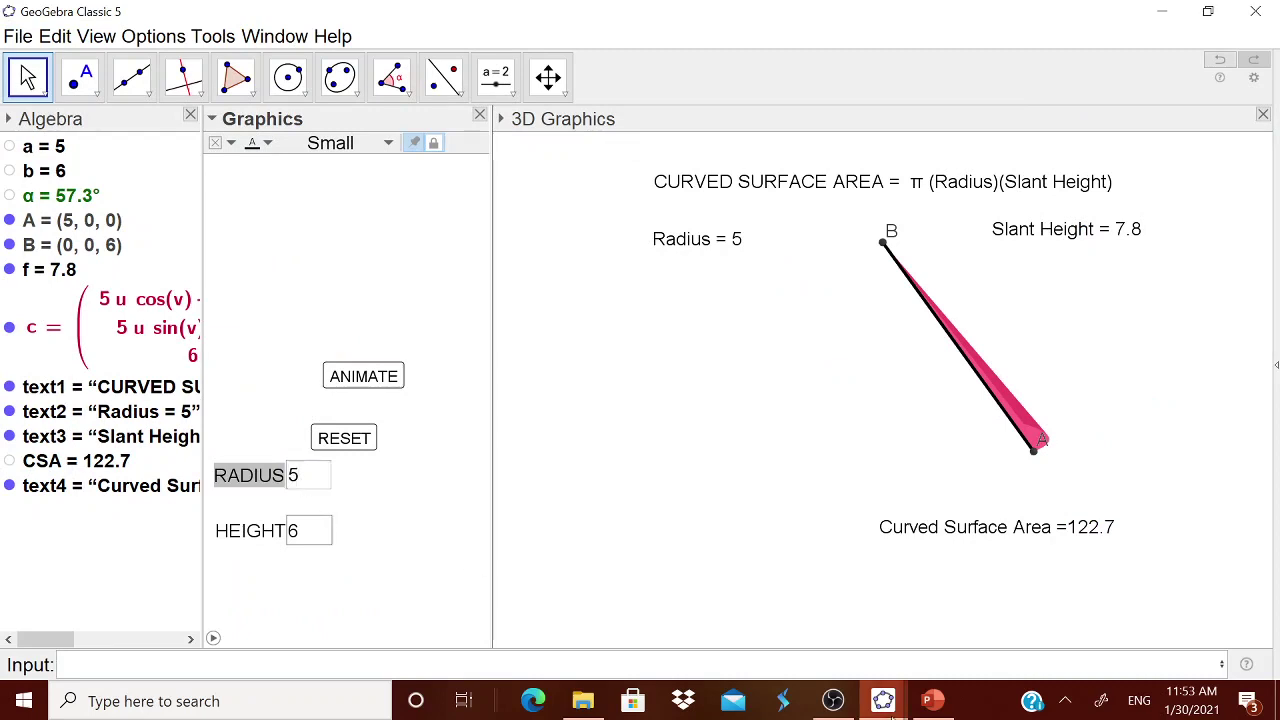
{"action": "key", "text": "BackSpace"}
{"action": "type", "text": "4"}
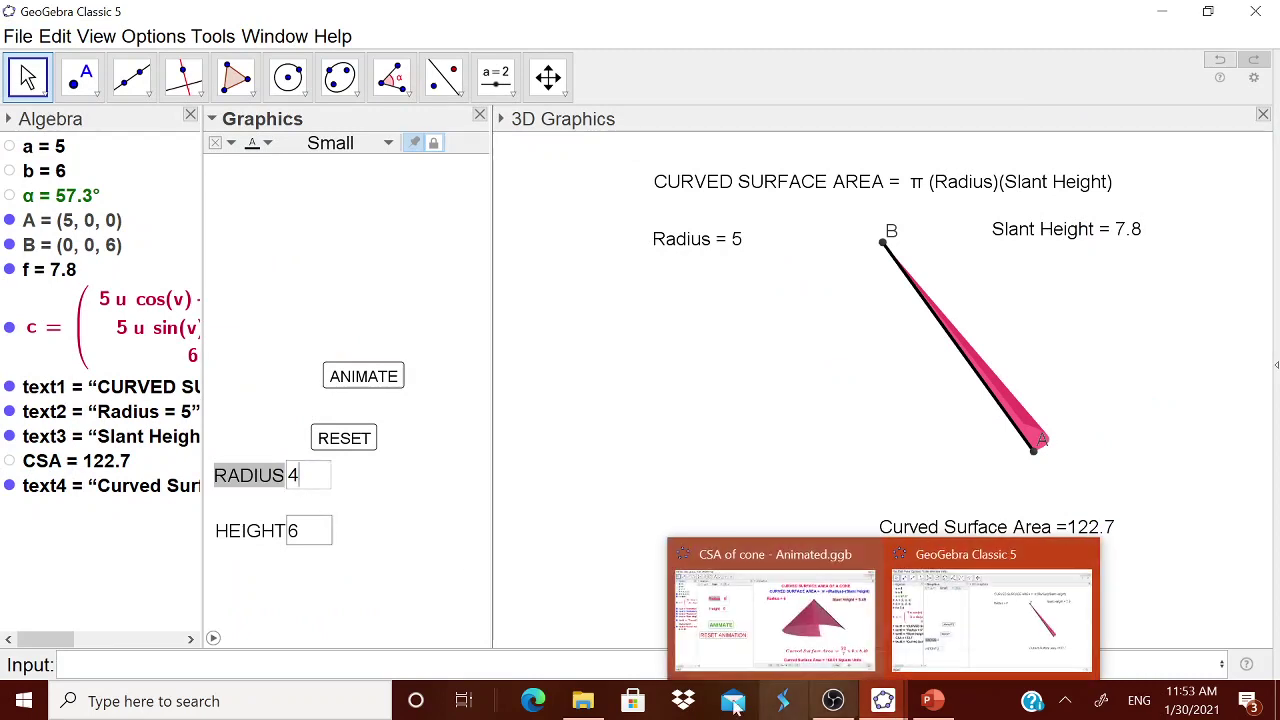
{"action": "left_click", "coordinate": [309, 531]}
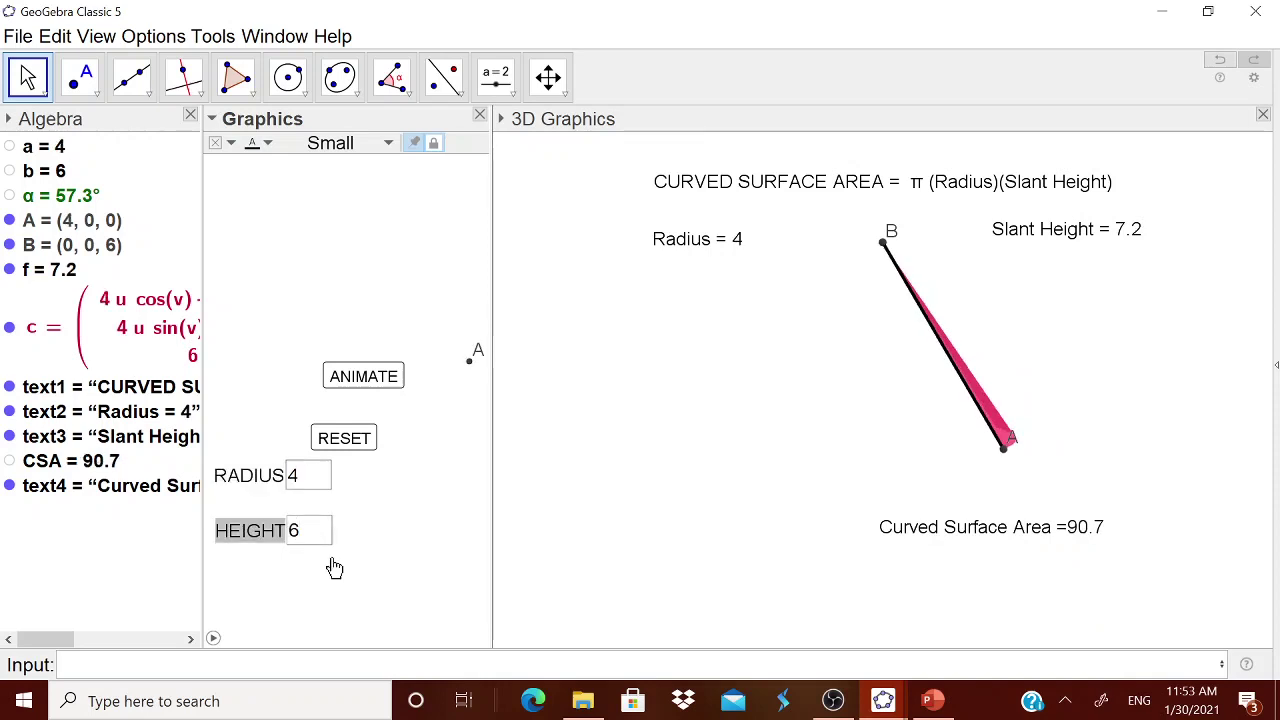
{"action": "key", "text": "BackSpace"}
{"action": "type", "text": "5"}
{"action": "key", "text": "Return"}
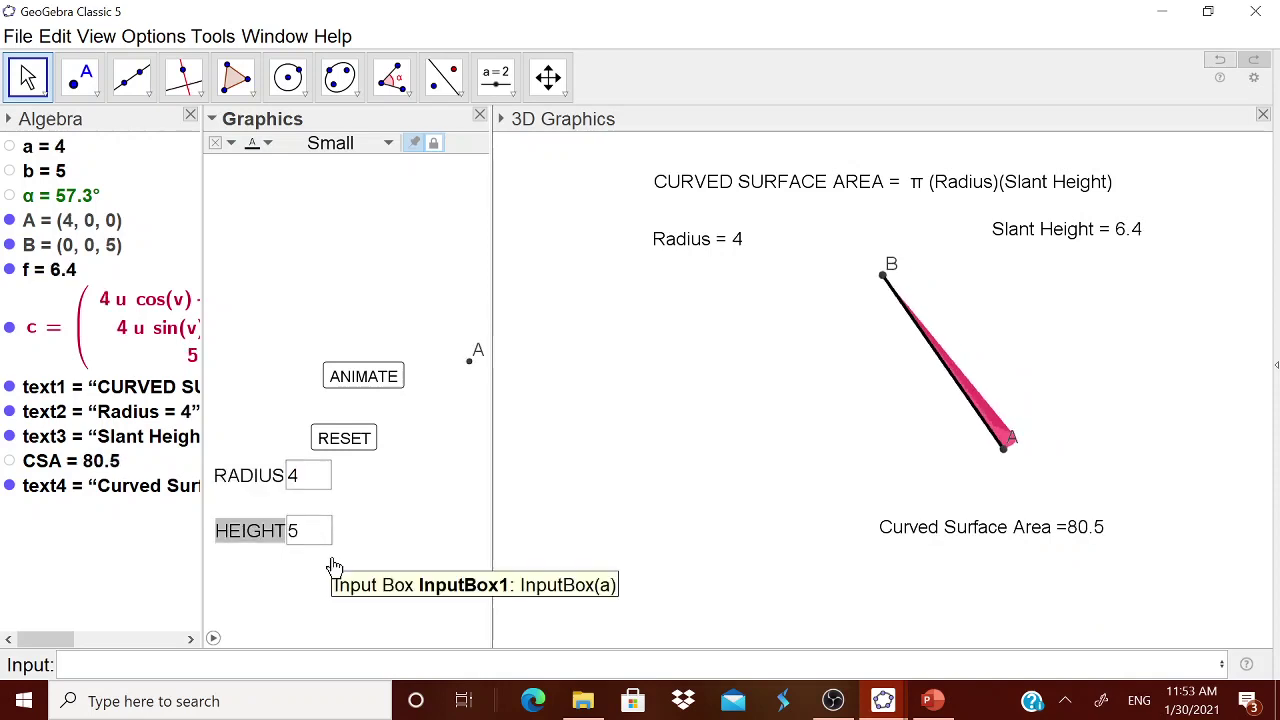
{"action": "left_click", "coordinate": [372, 388]}
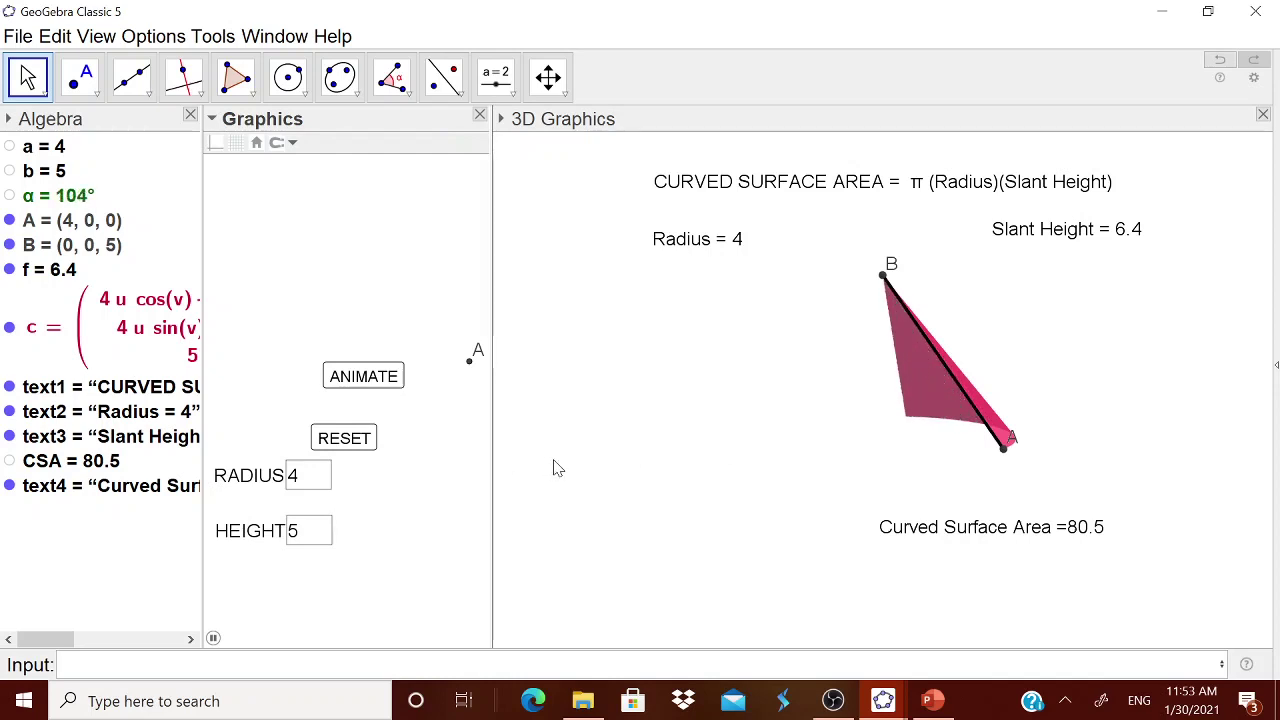